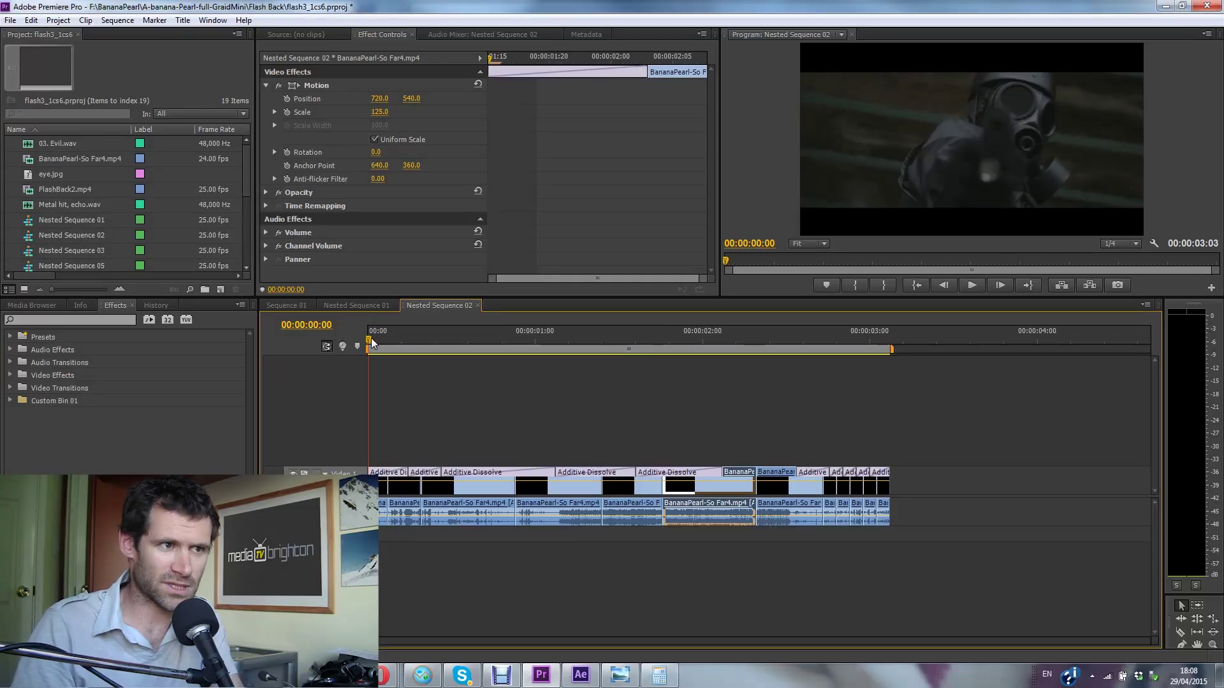
Zoom in on the Nested Sequence 02 timeline so its clips and Additive Dissolves appear wider.
{"action": "key", "text": "equal"}
{"action": "key", "text": "equal"}
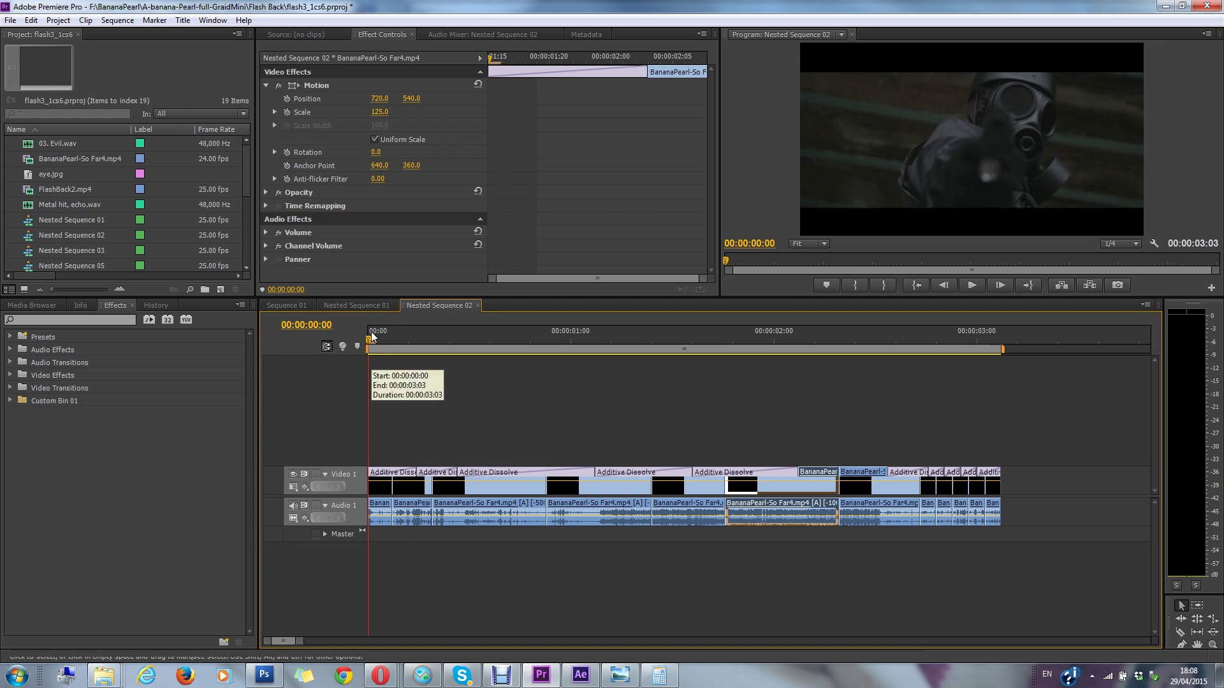
Scale an opening clip to 117% in its Motion settings, then show the next clip's Motion properties.
{"action": "left_click_drag", "start_coordinate": [299, 645], "coordinate": [285, 645]}
{"action": "left_click", "coordinate": [406, 338]}
{"action": "left_click", "coordinate": [394, 491]}
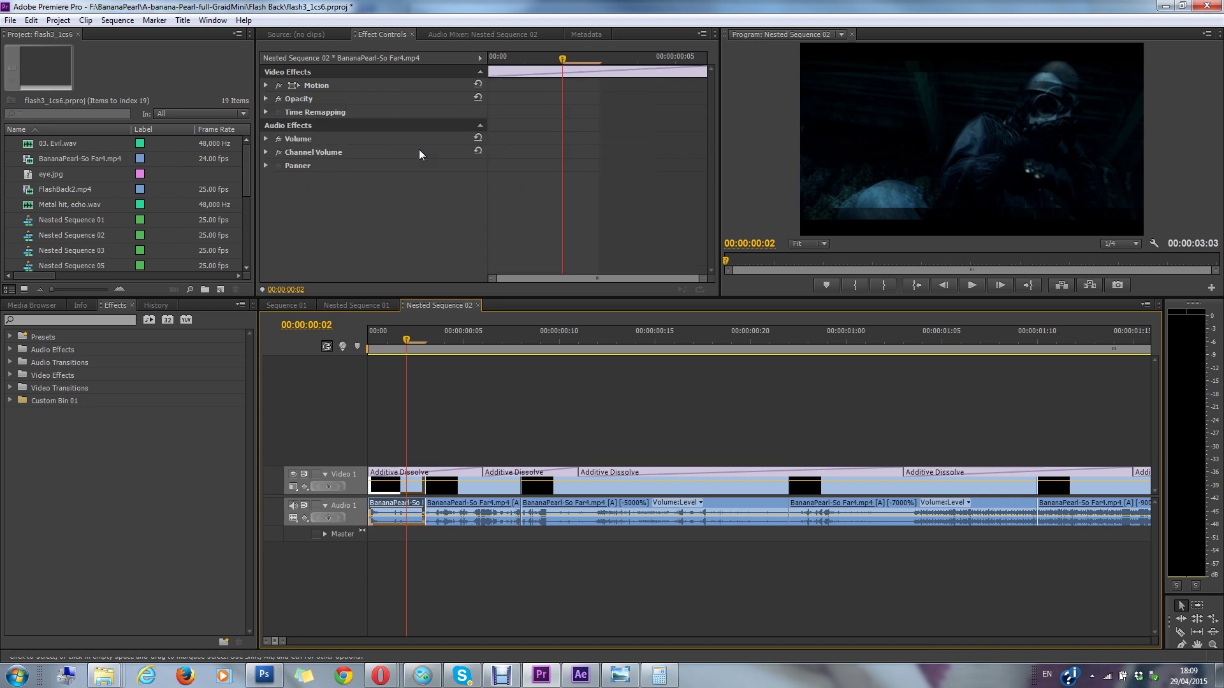
{"action": "left_click", "coordinate": [266, 84]}
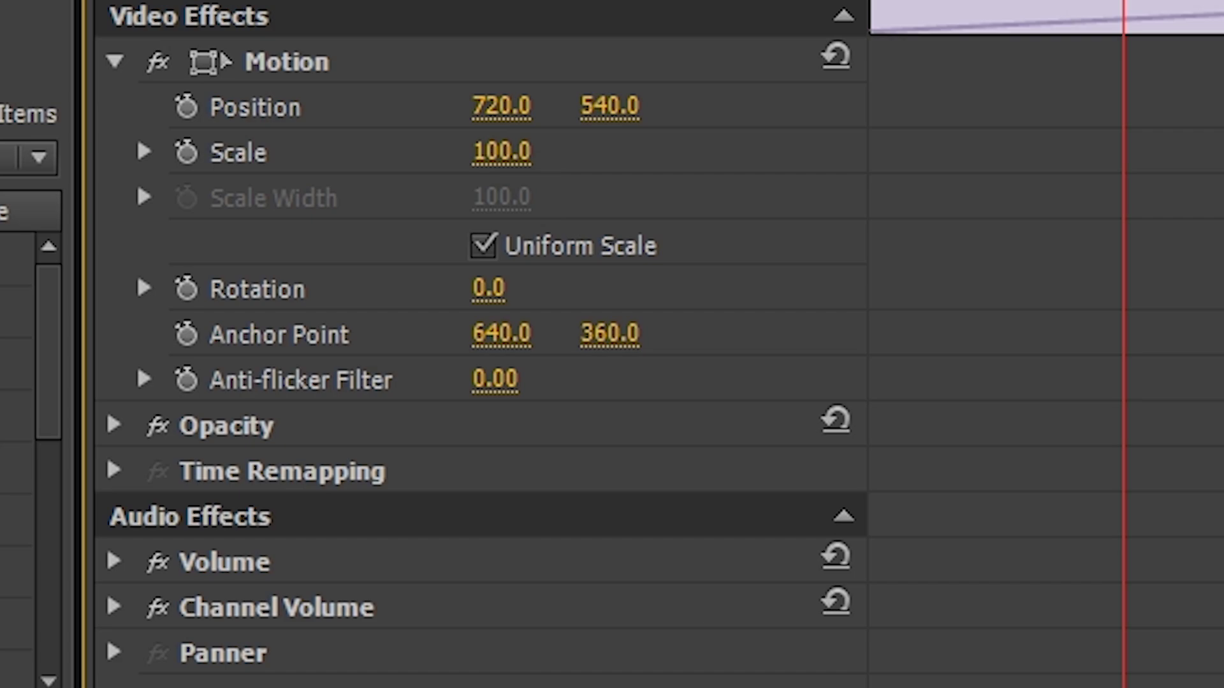
{"action": "left_click_drag", "start_coordinate": [502, 152], "coordinate": [618, 429]}
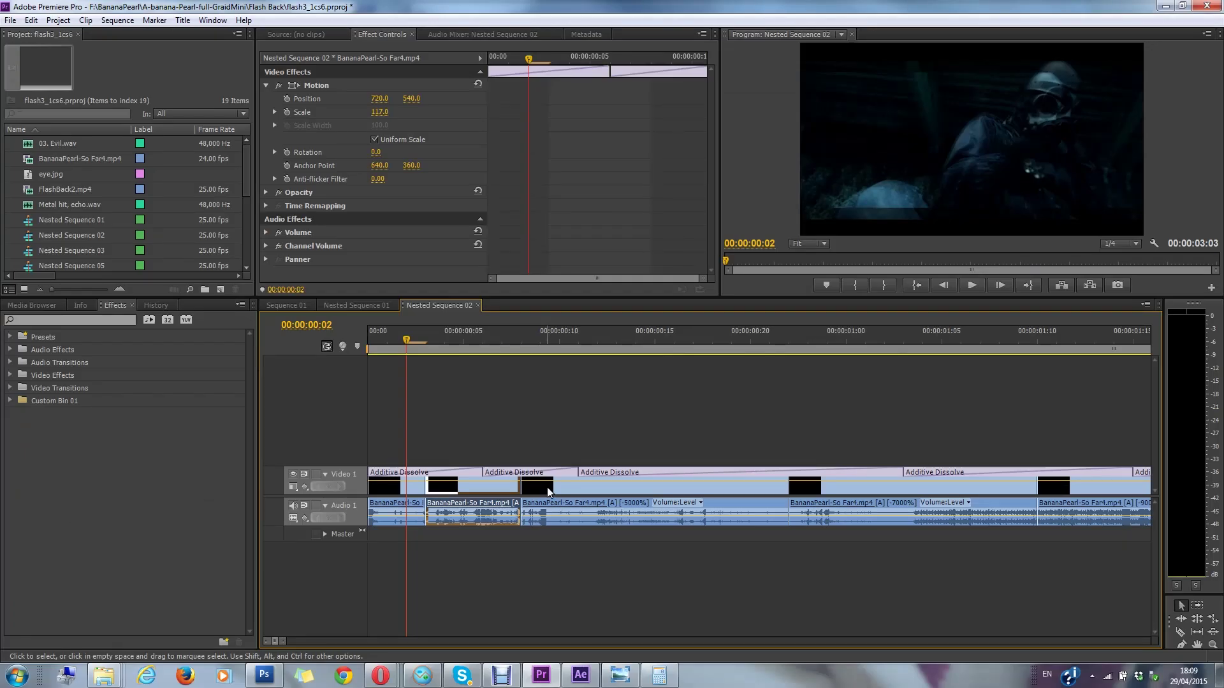
{"action": "left_click", "coordinate": [546, 487]}
{"action": "left_click", "coordinate": [266, 86]}
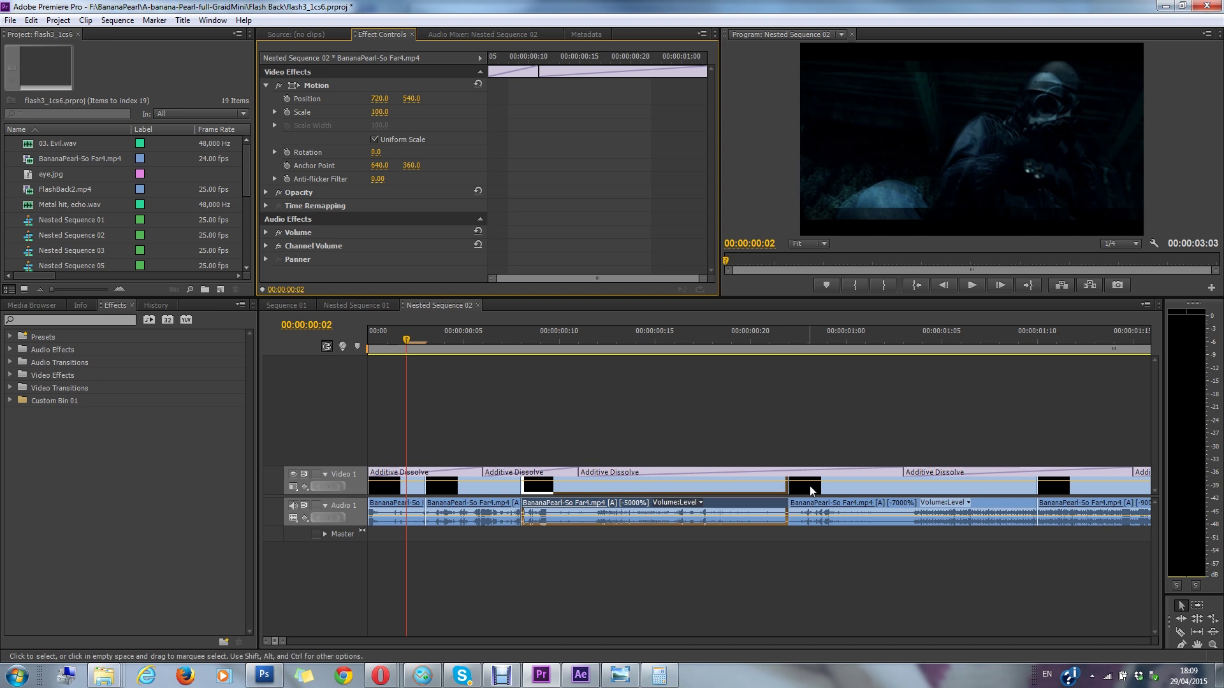
Select the first Additive Dissolve and scrub through its opening frames from frame 1.
{"action": "left_click", "coordinate": [418, 473]}
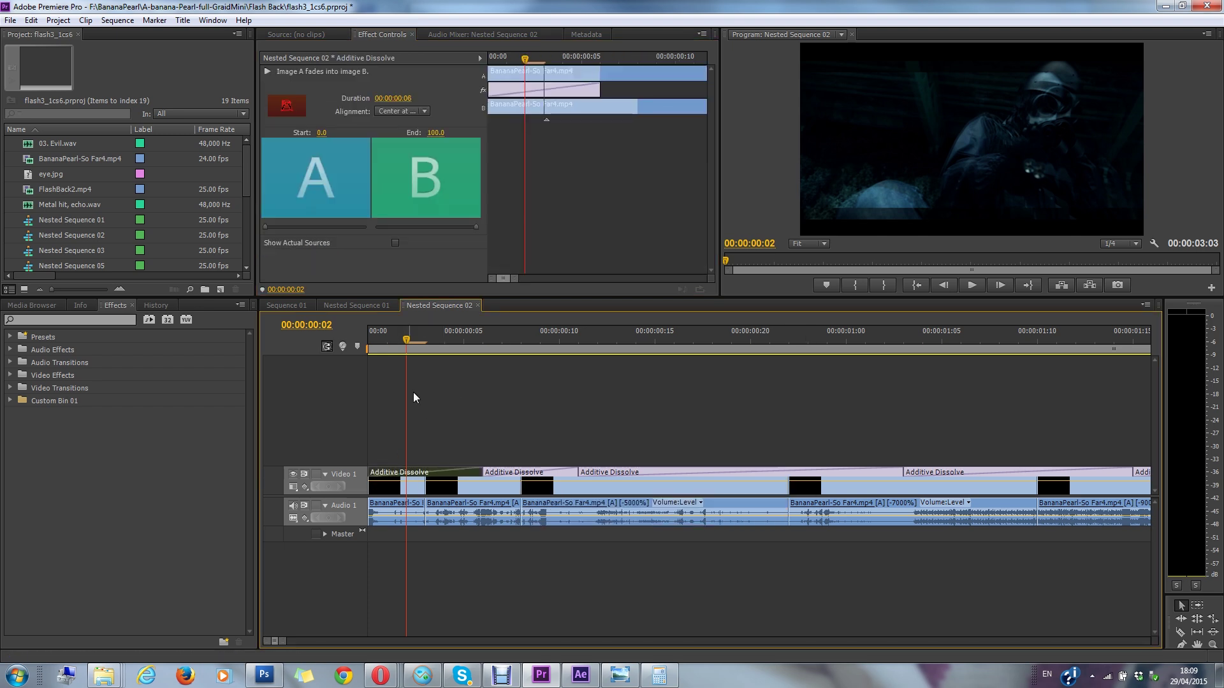
{"action": "left_click", "coordinate": [394, 341]}
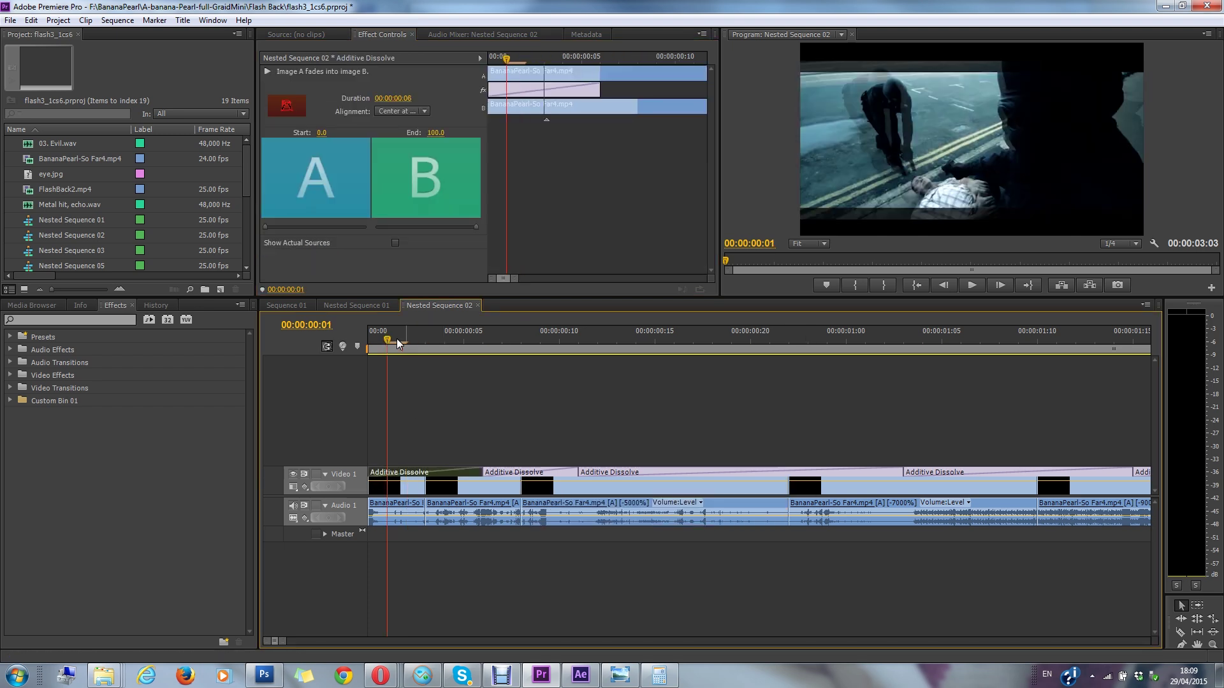
{"action": "left_click_drag", "start_coordinate": [390, 342], "coordinate": [425, 339]}
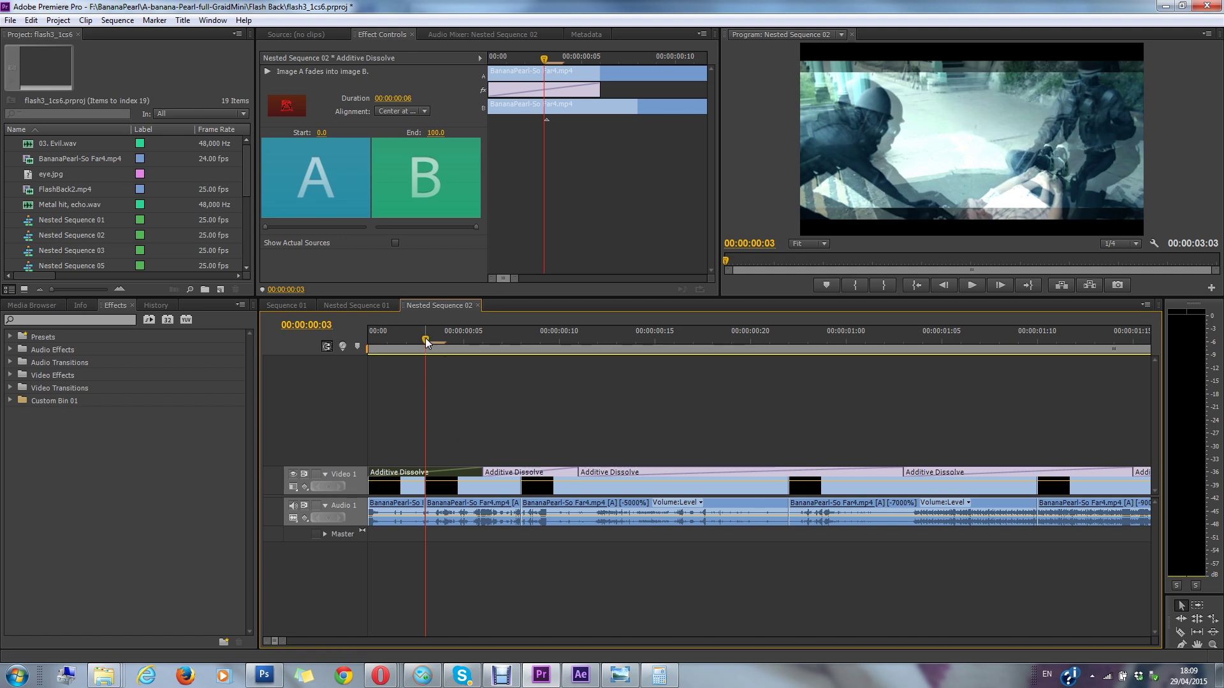
Set the final clip's Motion Scale to 117 at 00:00:04:04.
{"action": "left_click_drag", "start_coordinate": [431, 337], "coordinate": [694, 354]}
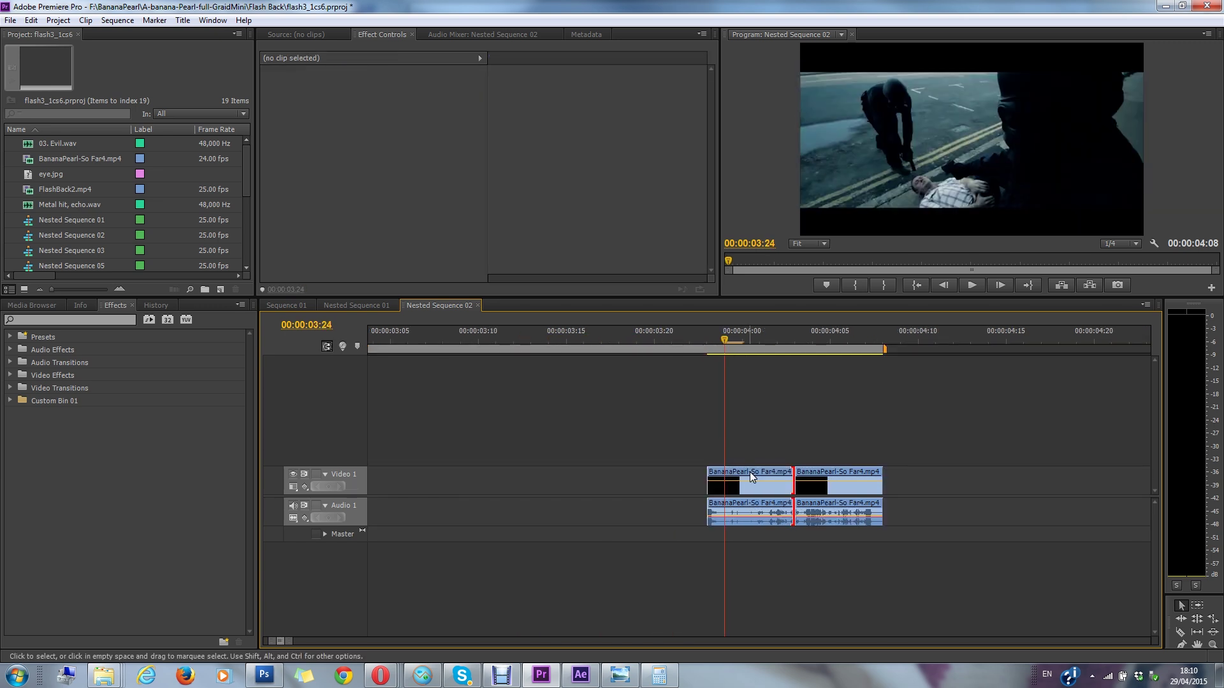
{"action": "left_click", "coordinate": [749, 475]}
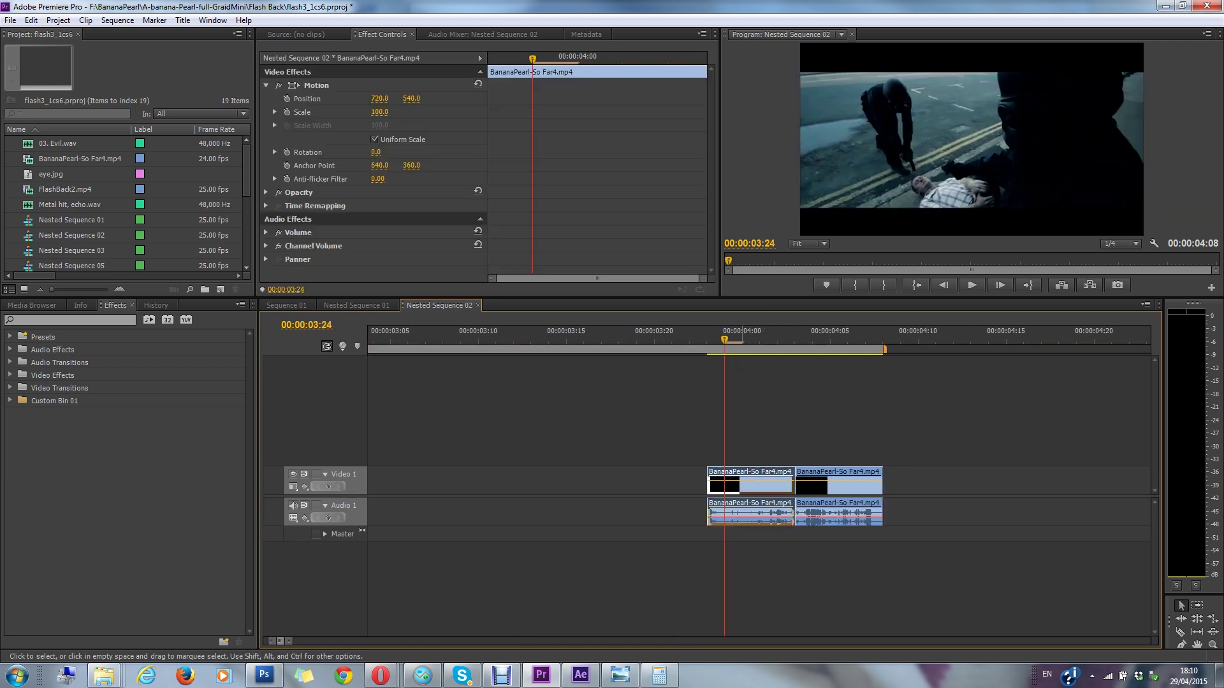
{"action": "left_click", "coordinate": [812, 341]}
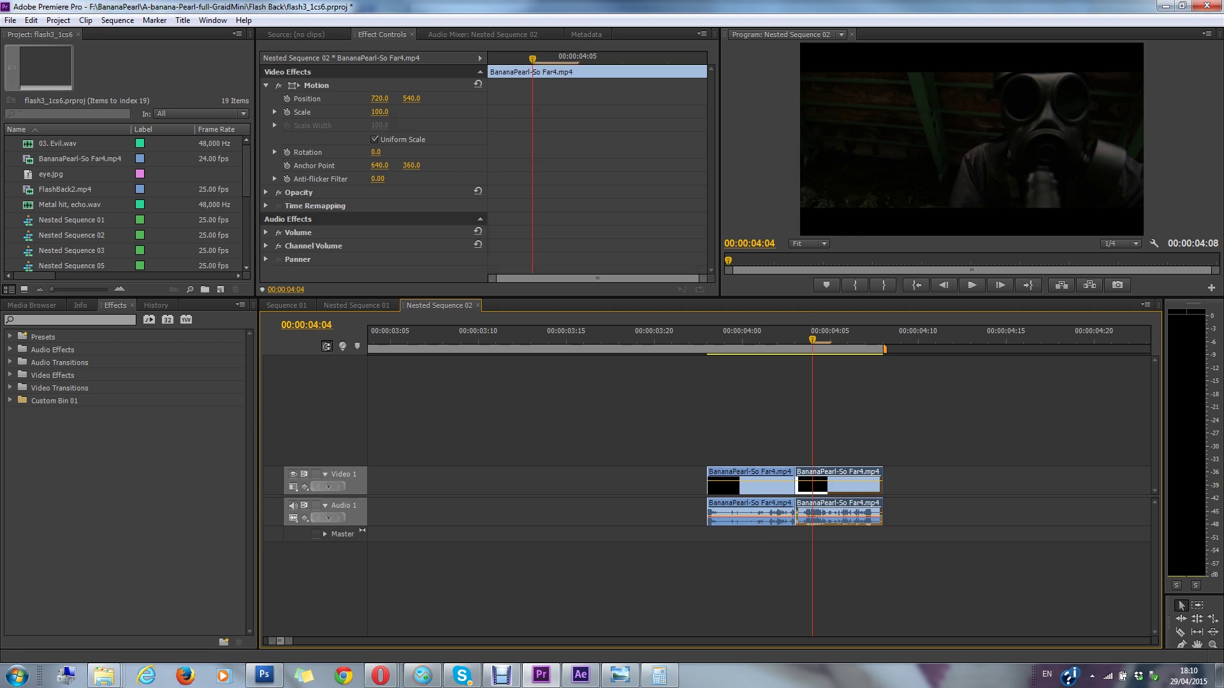
{"action": "left_click", "coordinate": [379, 112]}
{"action": "type", "text": "11"}
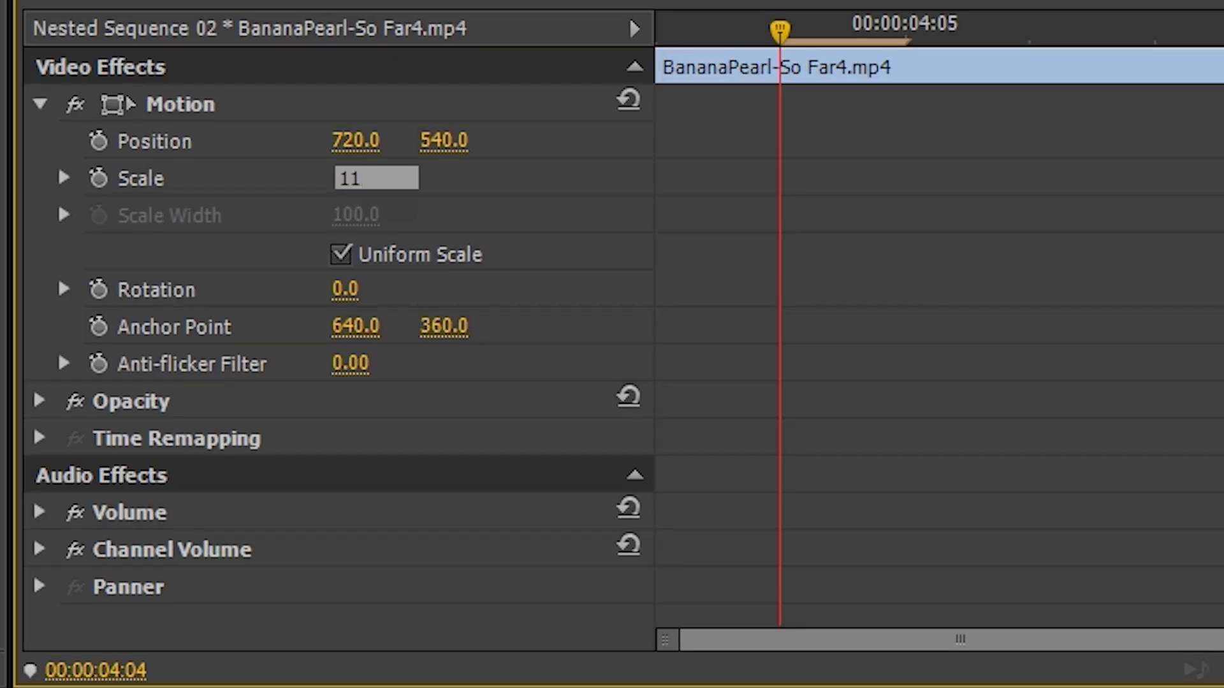
{"action": "type", "text": "7"}
{"action": "key", "text": "Return"}
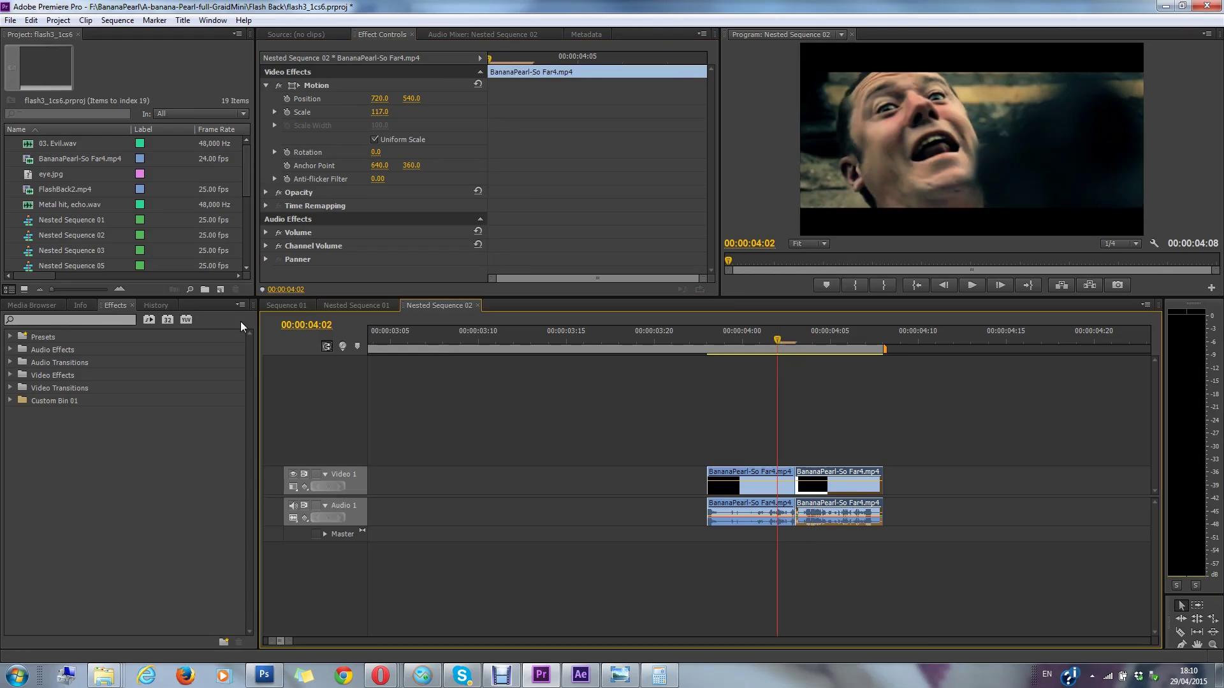
Add an Additive Dissolve between the last two clips and preview it.
{"action": "left_click", "coordinate": [10, 388]}
{"action": "left_click", "coordinate": [17, 413]}
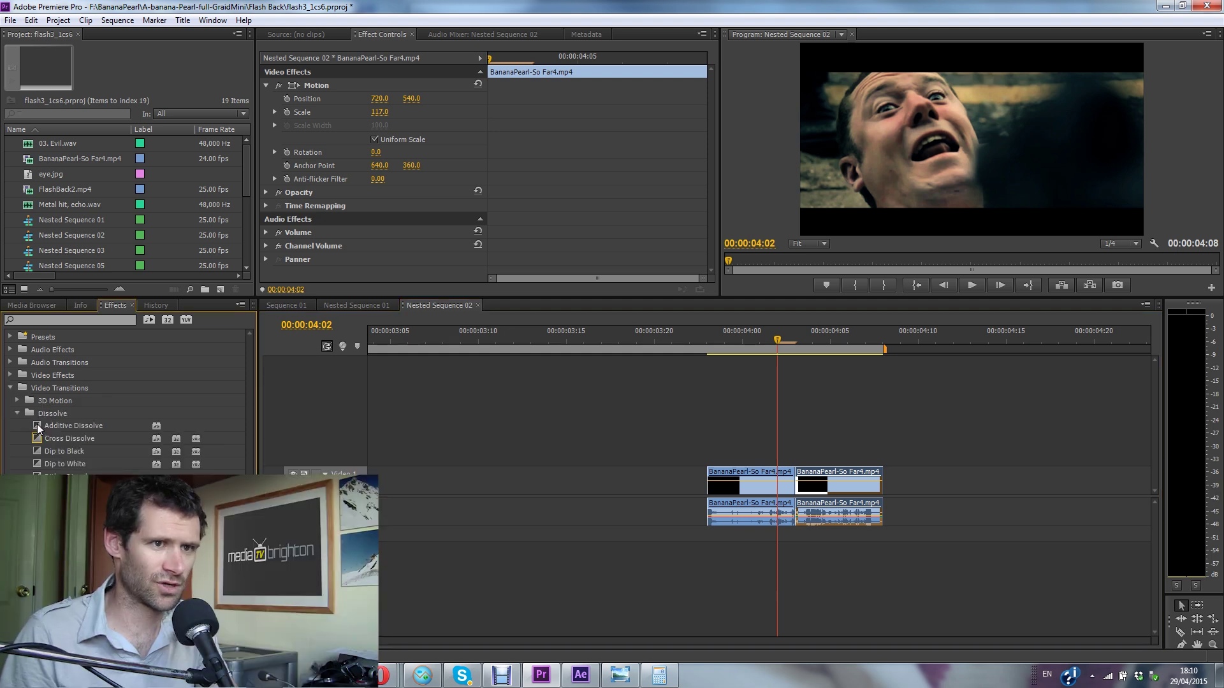
{"action": "left_click_drag", "start_coordinate": [36, 424], "coordinate": [794, 483]}
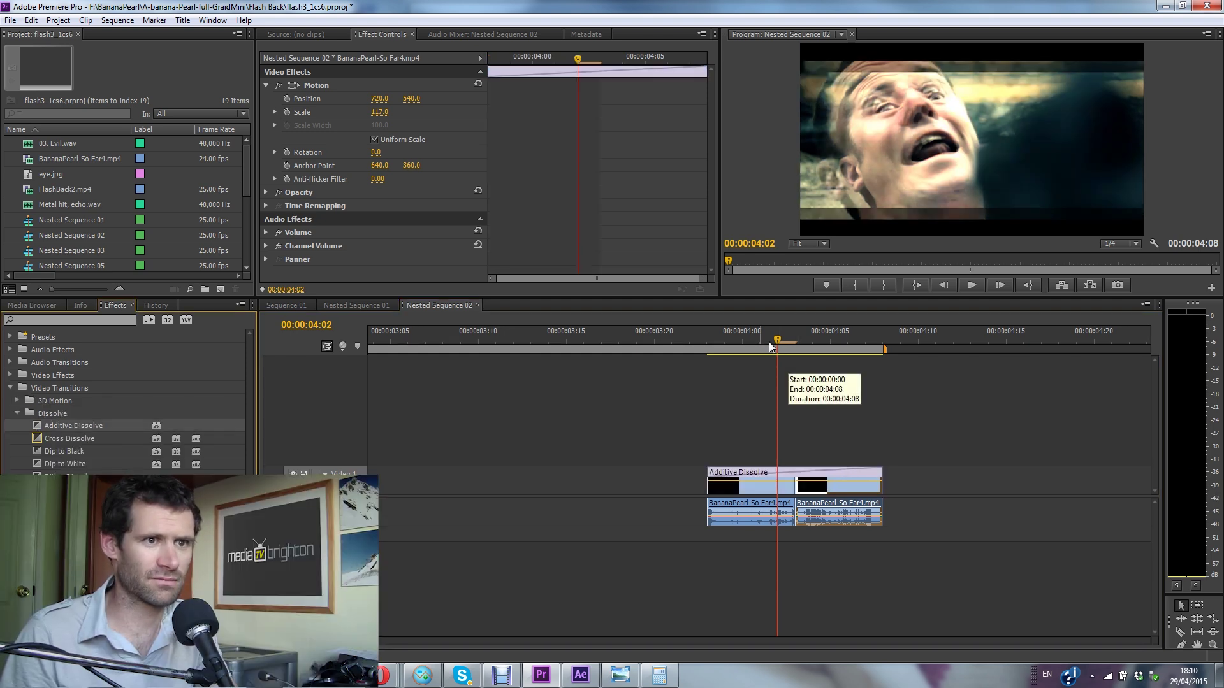
{"action": "left_click_drag", "start_coordinate": [769, 342], "coordinate": [830, 345]}
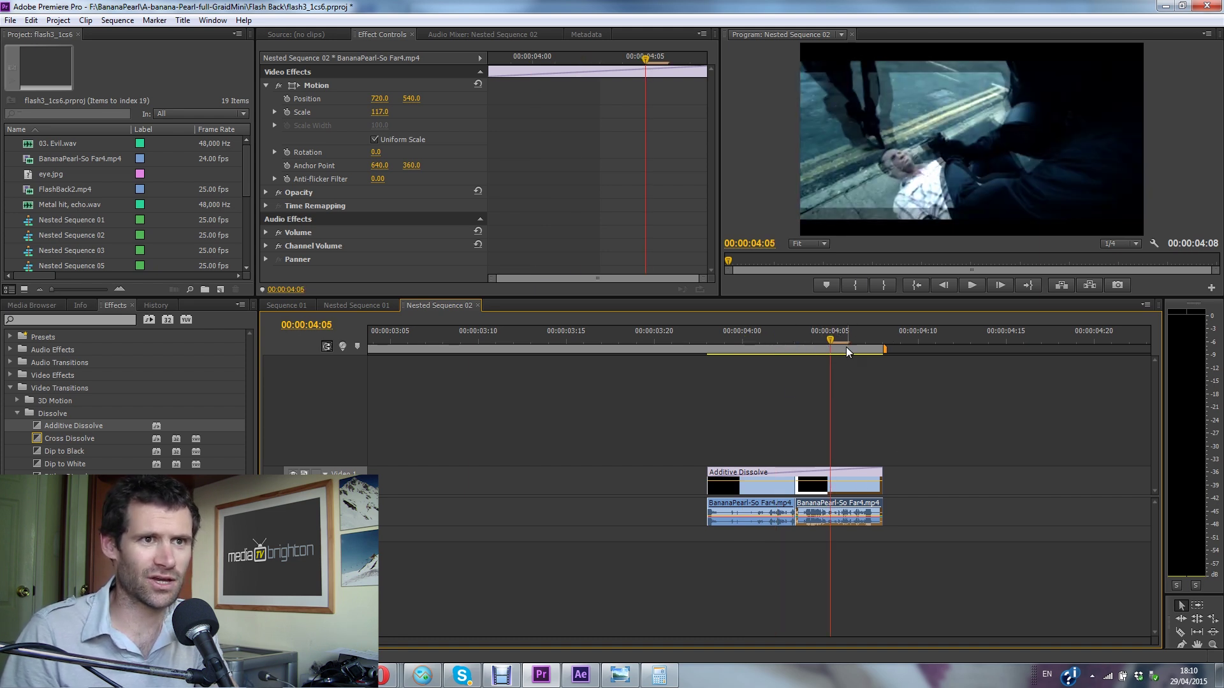
{"action": "mouse_move", "coordinate": [831, 340]}
{"action": "left_mouse_down"}
{"action": "mouse_move", "coordinate": [867, 336]}
{"action": "mouse_move", "coordinate": [760, 344]}
{"action": "mouse_move", "coordinate": [821, 343]}
{"action": "left_mouse_up"}
{"action": "key", "text": "minus"}
{"action": "key", "text": "minus"}
{"action": "key", "text": "minus"}
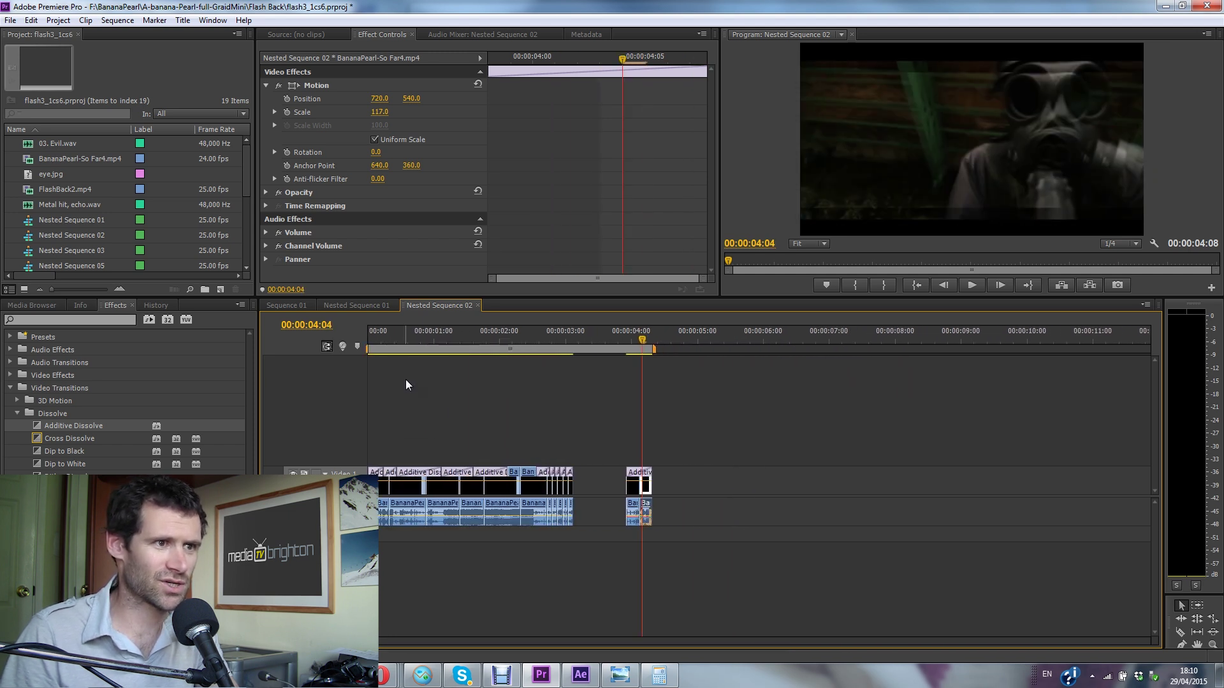
{"action": "left_click_drag", "start_coordinate": [388, 339], "coordinate": [558, 347]}
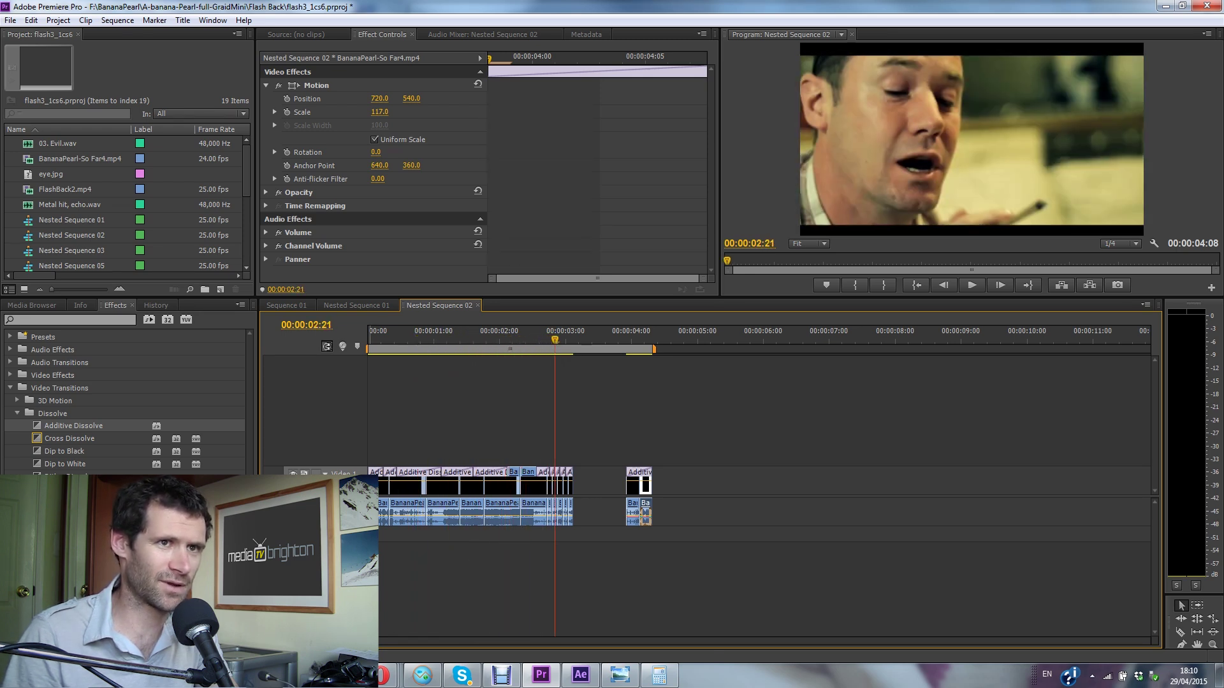
{"action": "key", "text": "="}
{"action": "key", "text": "="}
{"action": "key", "text": "="}
{"action": "left_click", "coordinate": [727, 339]}
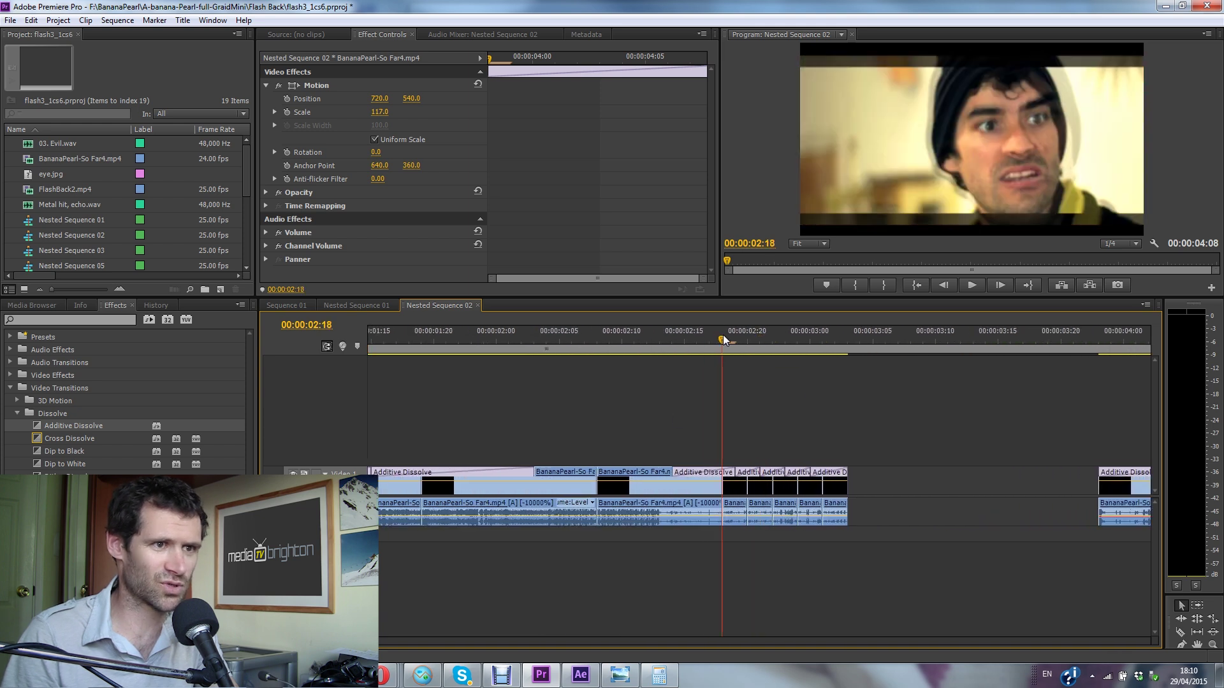
{"action": "left_click_drag", "start_coordinate": [727, 339], "coordinate": [819, 339]}
{"action": "left_click", "coordinate": [787, 487]}
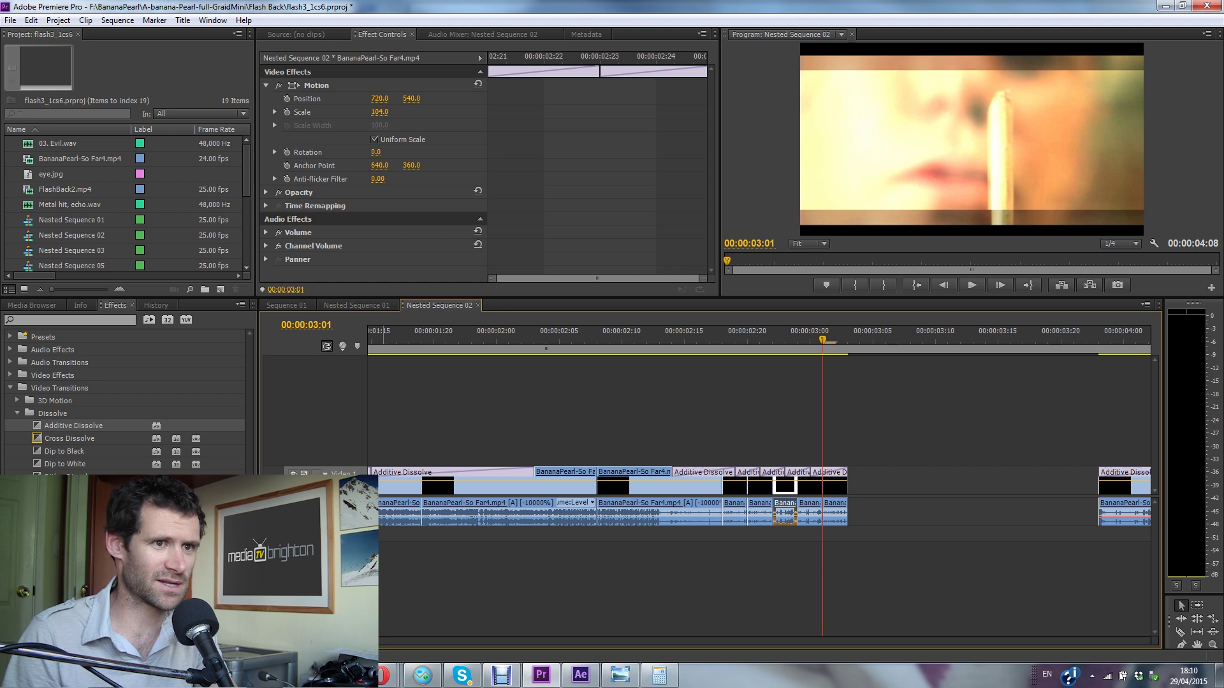
{"action": "key", "text": "minus"}
{"action": "key", "text": "minus"}
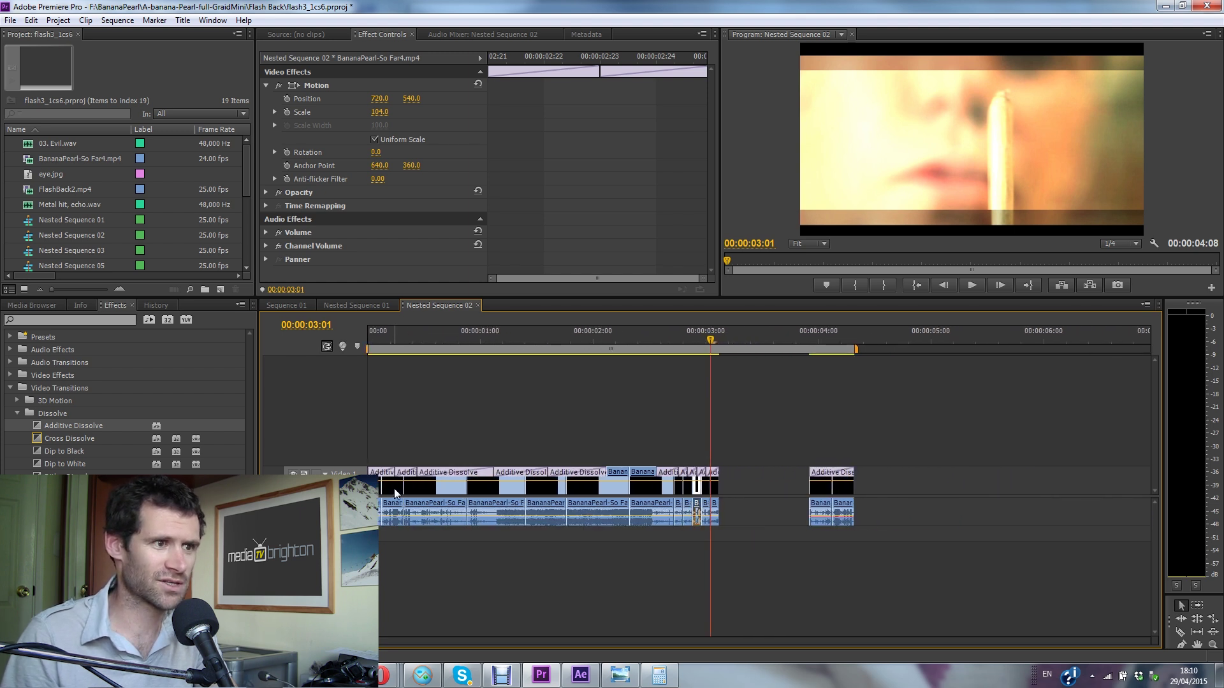
{"action": "right_click", "coordinate": [394, 493]}
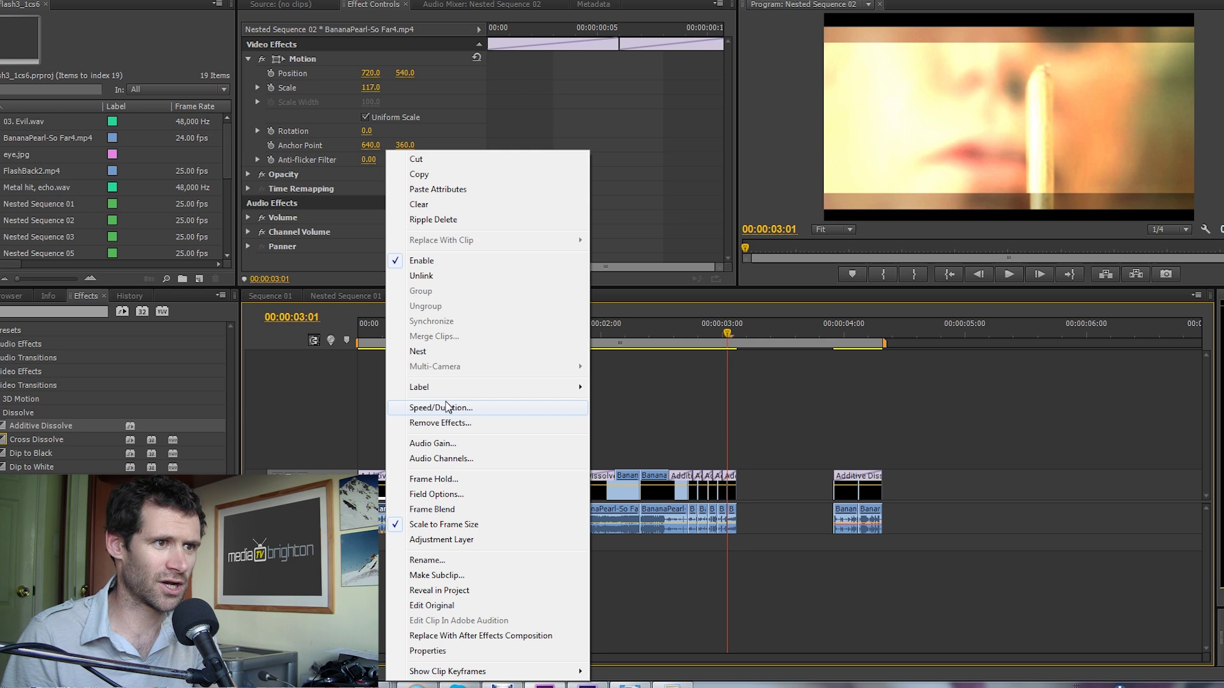
{"action": "left_click", "coordinate": [448, 406]}
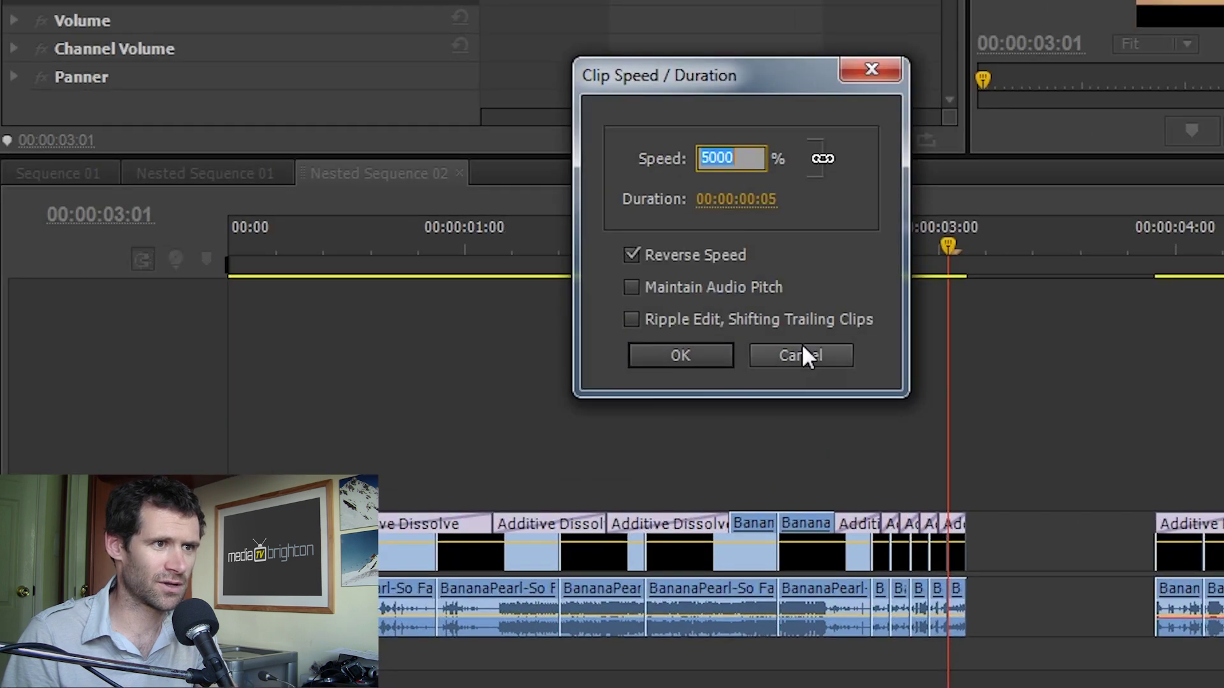
{"action": "left_click", "coordinate": [803, 349]}
{"action": "right_click", "coordinate": [248, 548]}
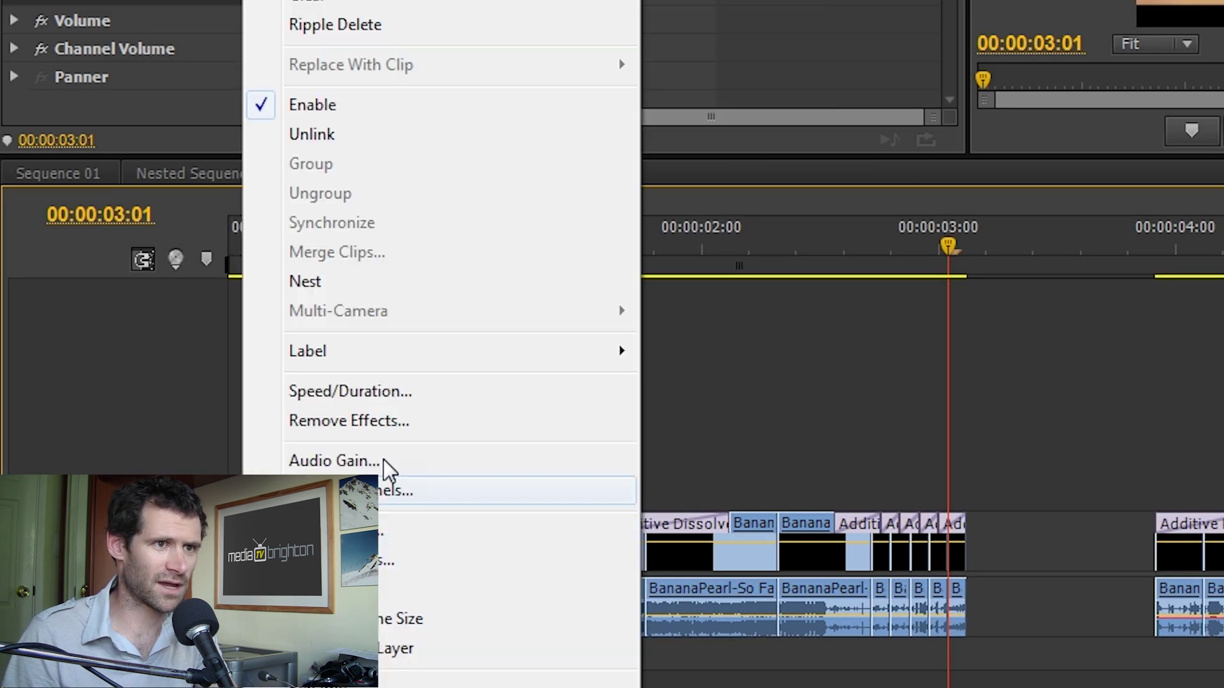
{"action": "left_click", "coordinate": [380, 393]}
{"action": "left_click", "coordinate": [767, 355]}
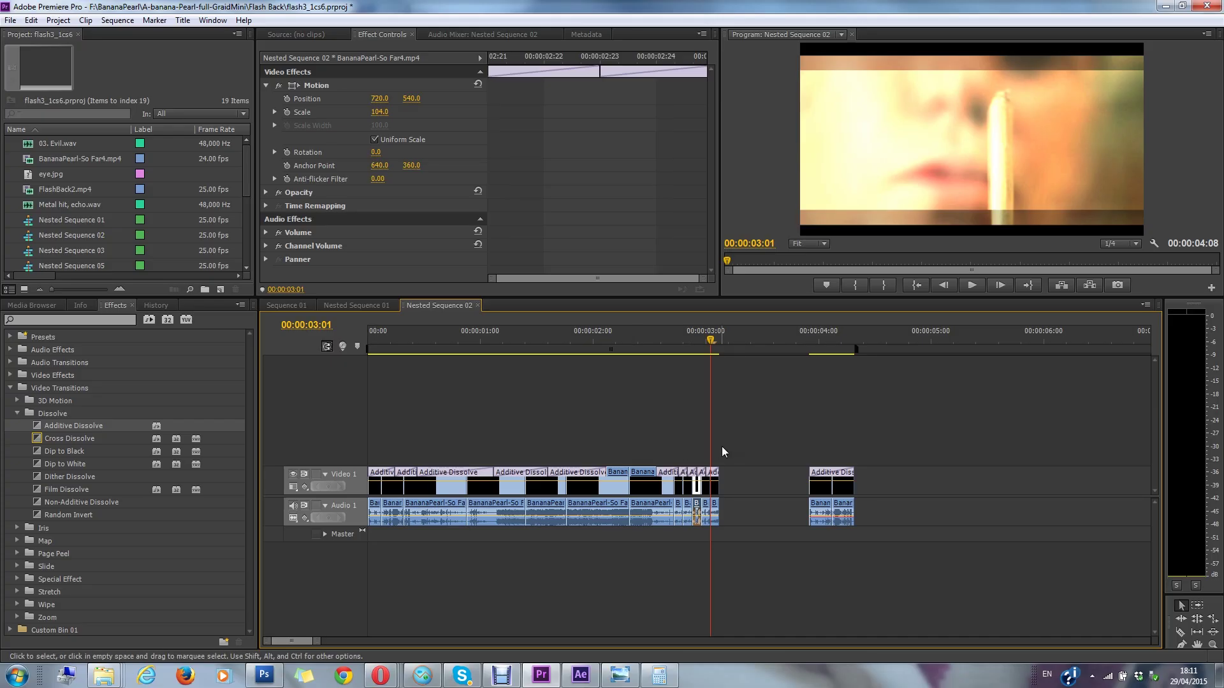
{"action": "left_click", "coordinate": [638, 349]}
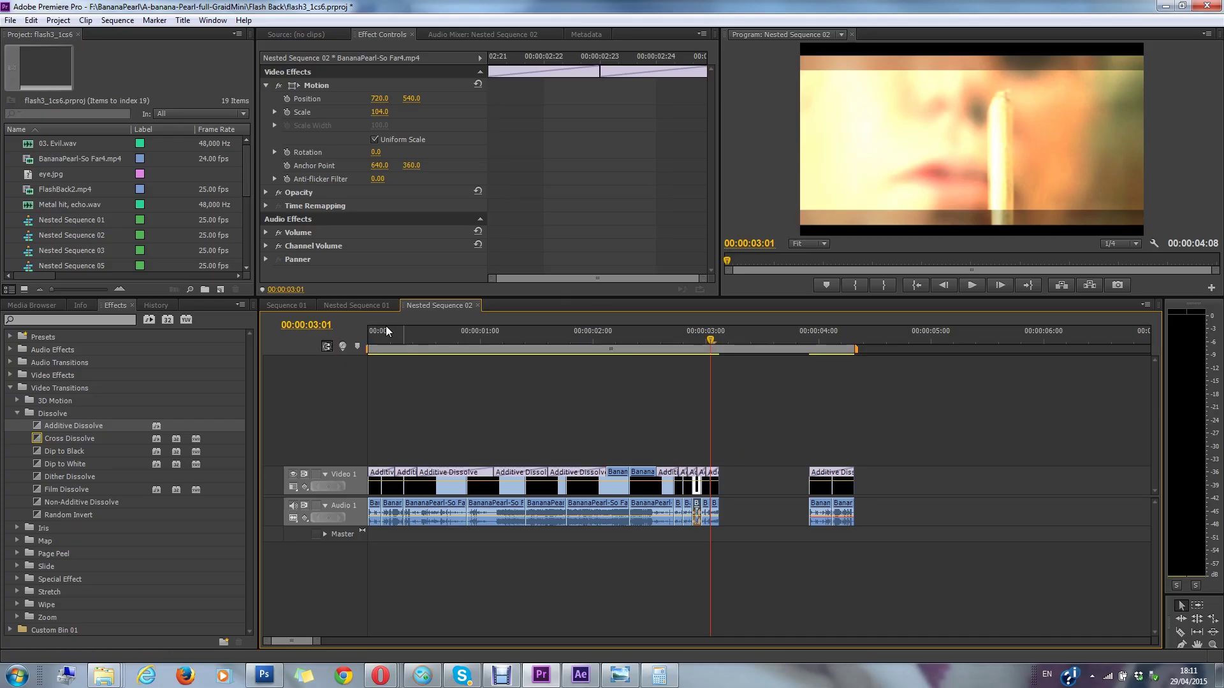
Select all the sequence's video and audio clips, then dismiss the options menu without nesting.
{"action": "left_click", "coordinate": [748, 450]}
{"action": "left_click_drag", "start_coordinate": [743, 454], "coordinate": [369, 528]}
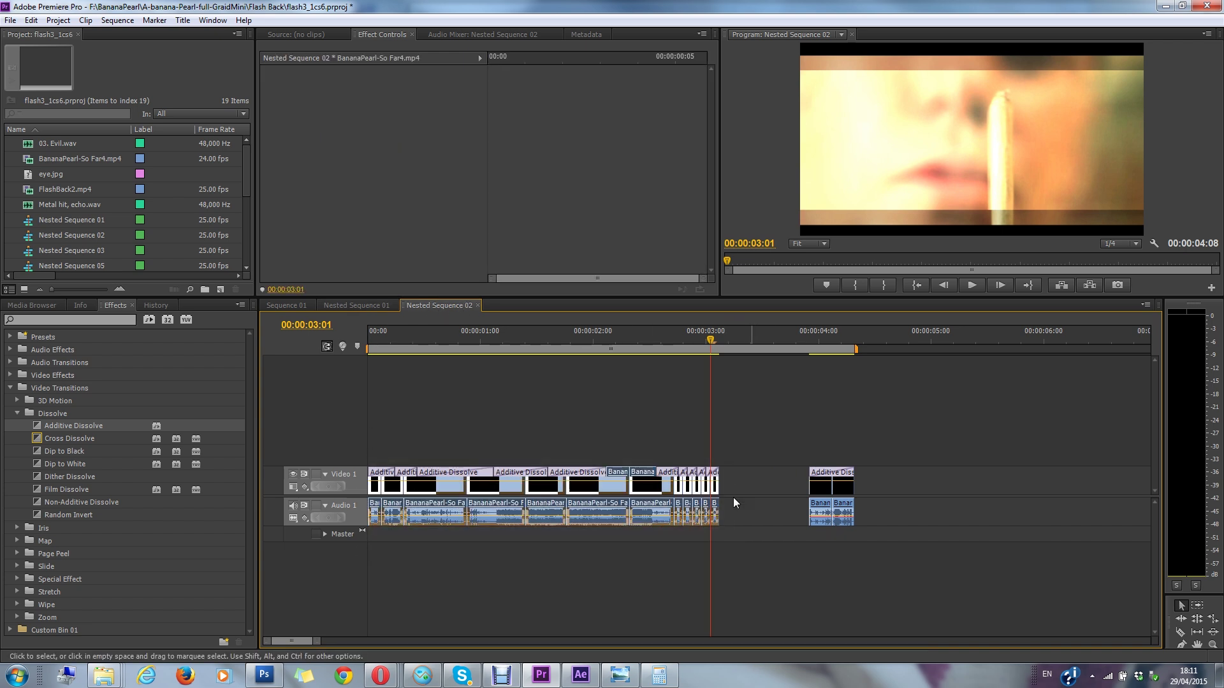
{"action": "right_click", "coordinate": [548, 491]}
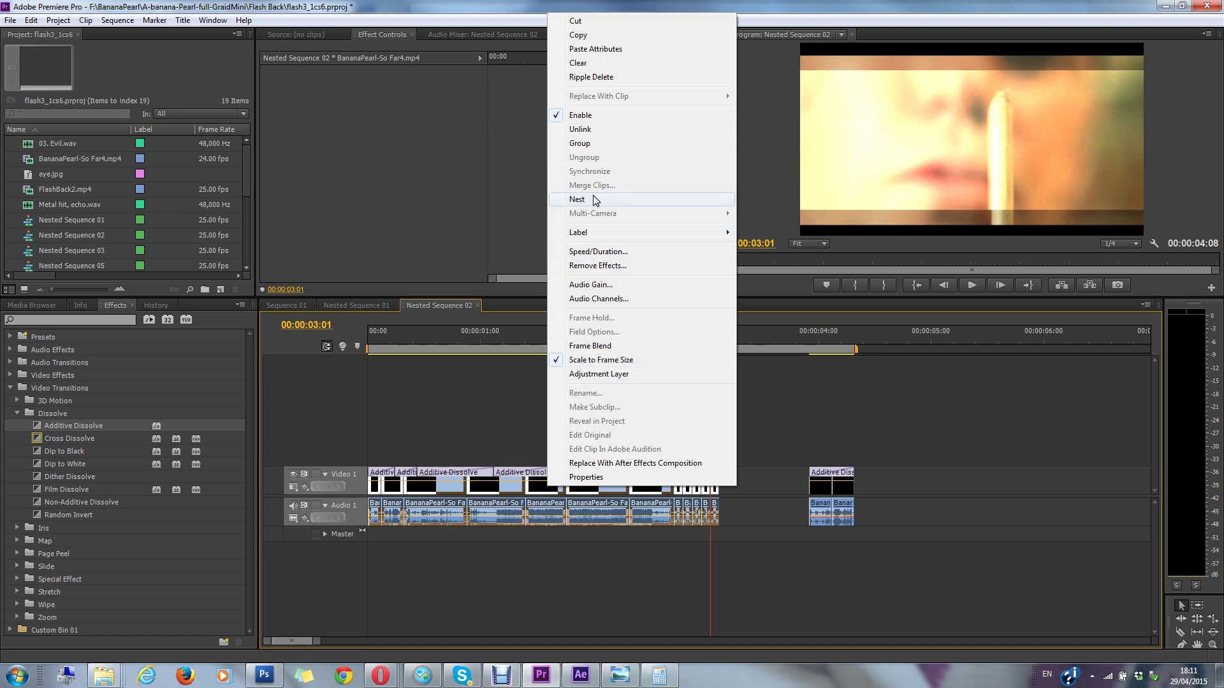
{"action": "left_click", "coordinate": [744, 445]}
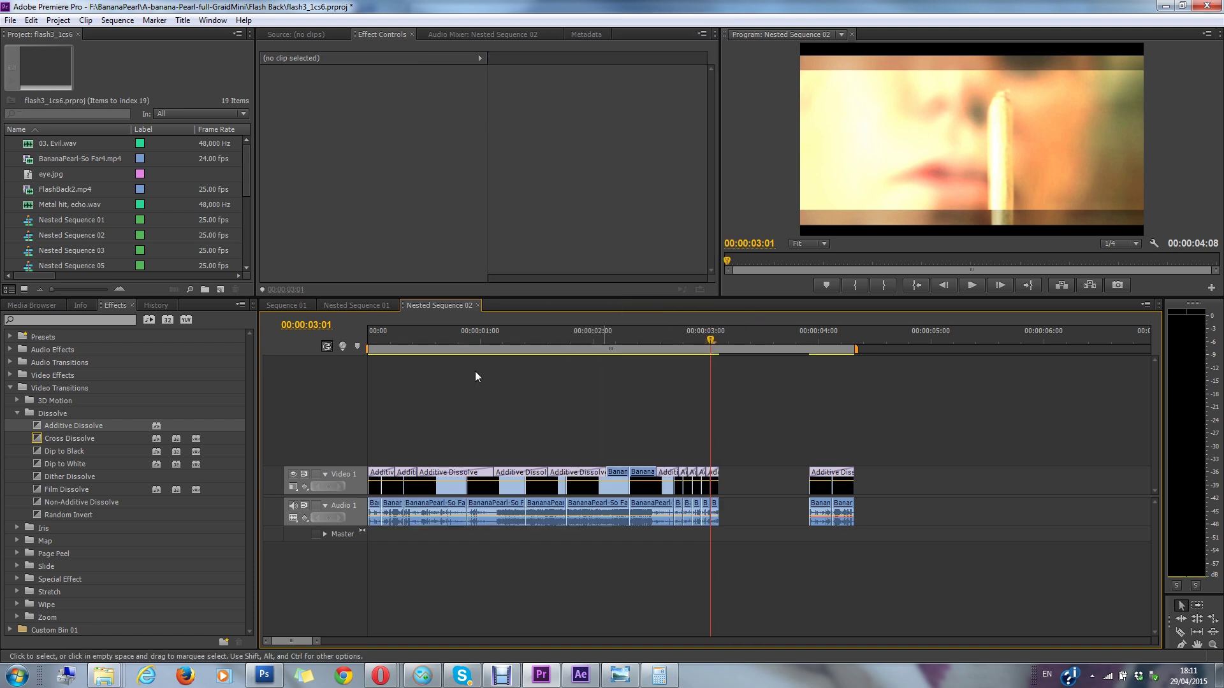
In Sequence 01, switch off the blue grading and play the opening flashback from the start.
{"action": "left_click", "coordinate": [286, 306]}
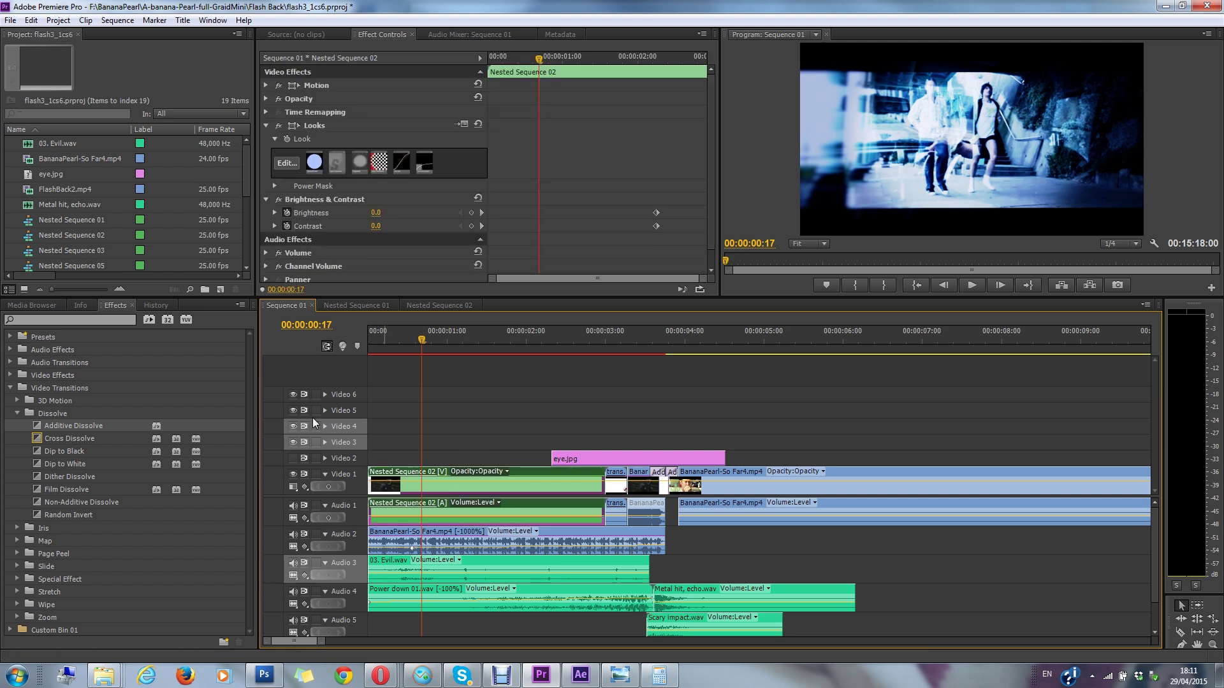
{"action": "left_click", "coordinate": [279, 126]}
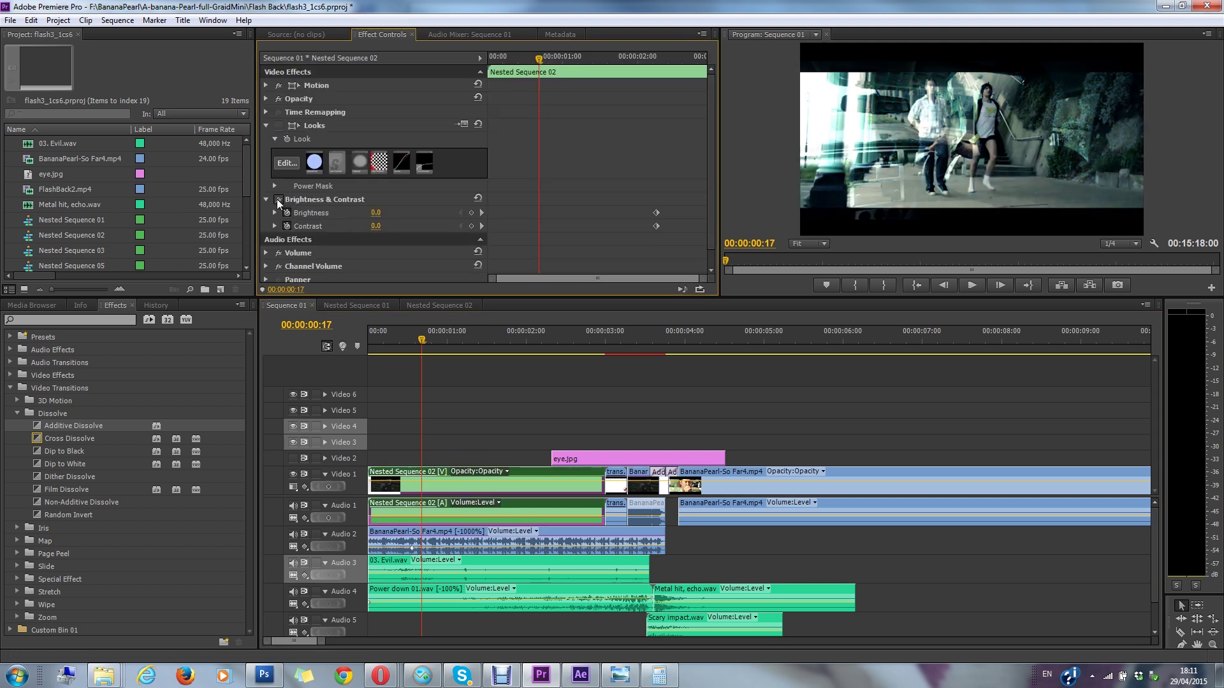
{"action": "left_click_drag", "start_coordinate": [423, 339], "coordinate": [364, 342]}
{"action": "left_click", "coordinate": [972, 285]}
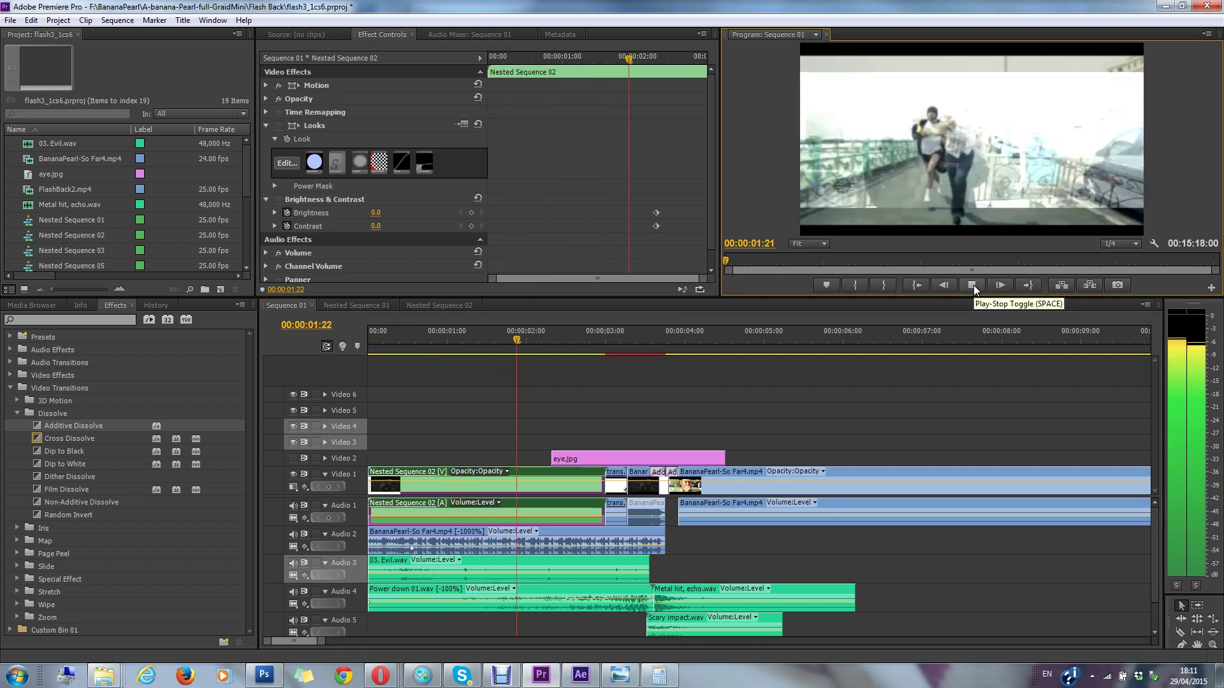
{"action": "left_click", "coordinate": [973, 285]}
{"action": "left_click_drag", "start_coordinate": [609, 341], "coordinate": [507, 345]}
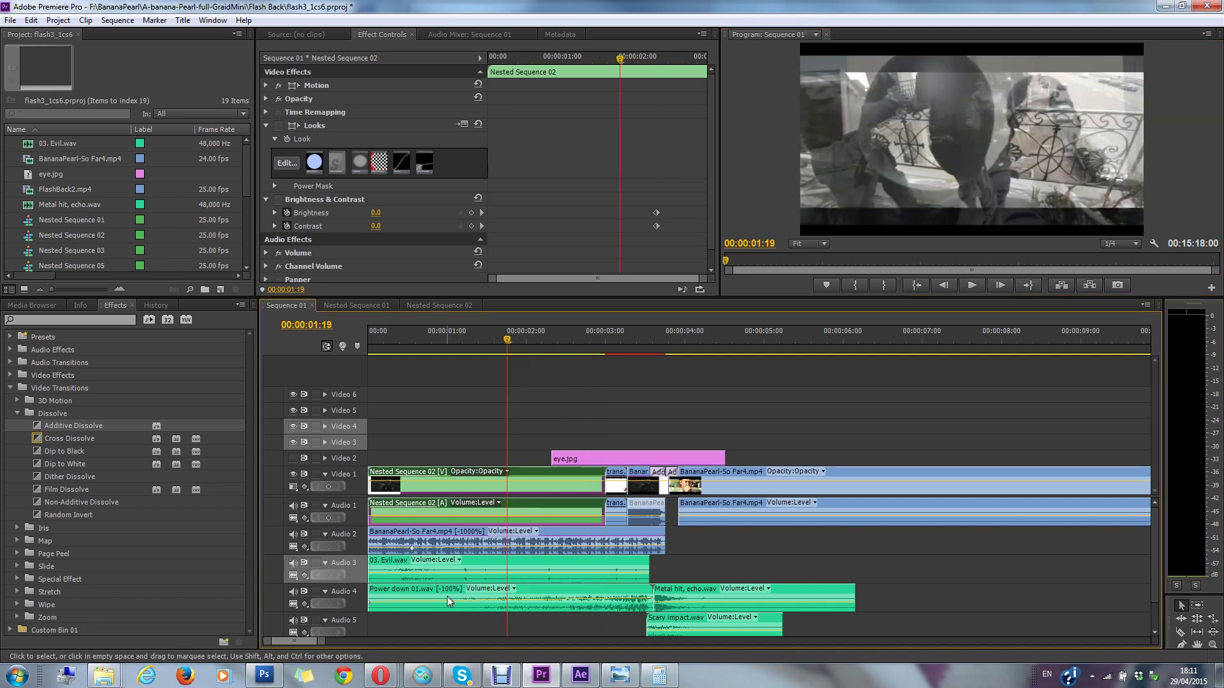
Select the BananaPearl-So Far4.mp4 audio clip on Audio 2 and play the sequence from the start.
{"action": "left_click", "coordinate": [426, 543]}
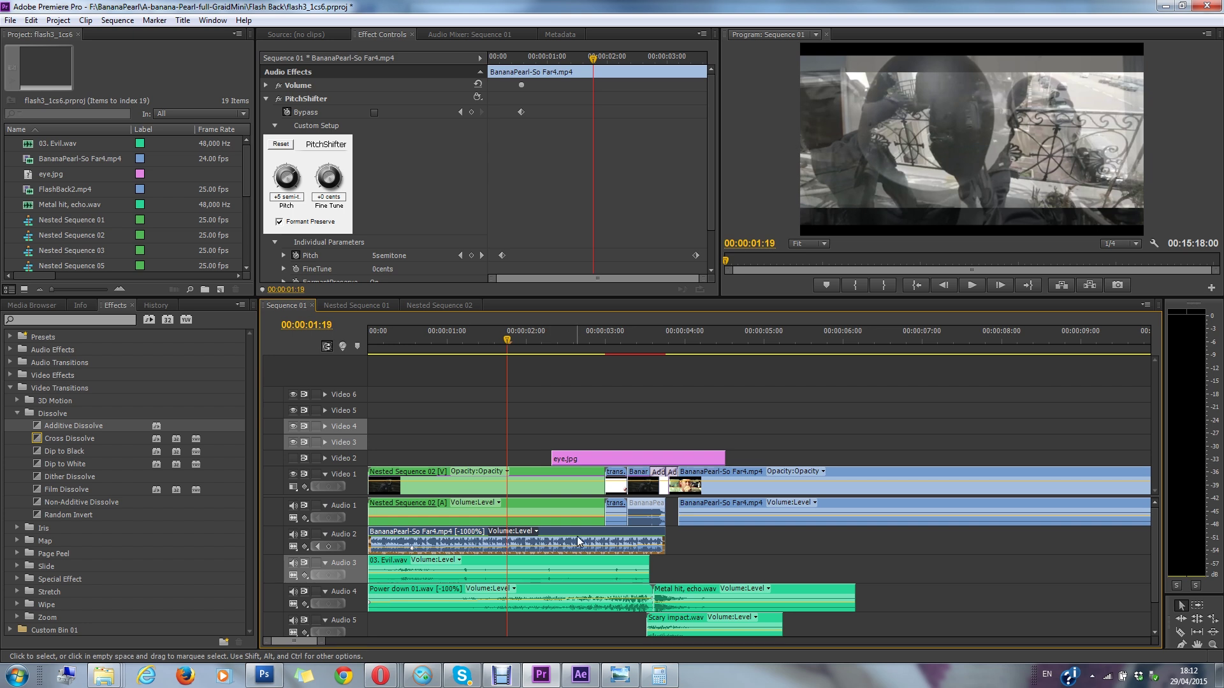
{"action": "key", "text": "Home"}
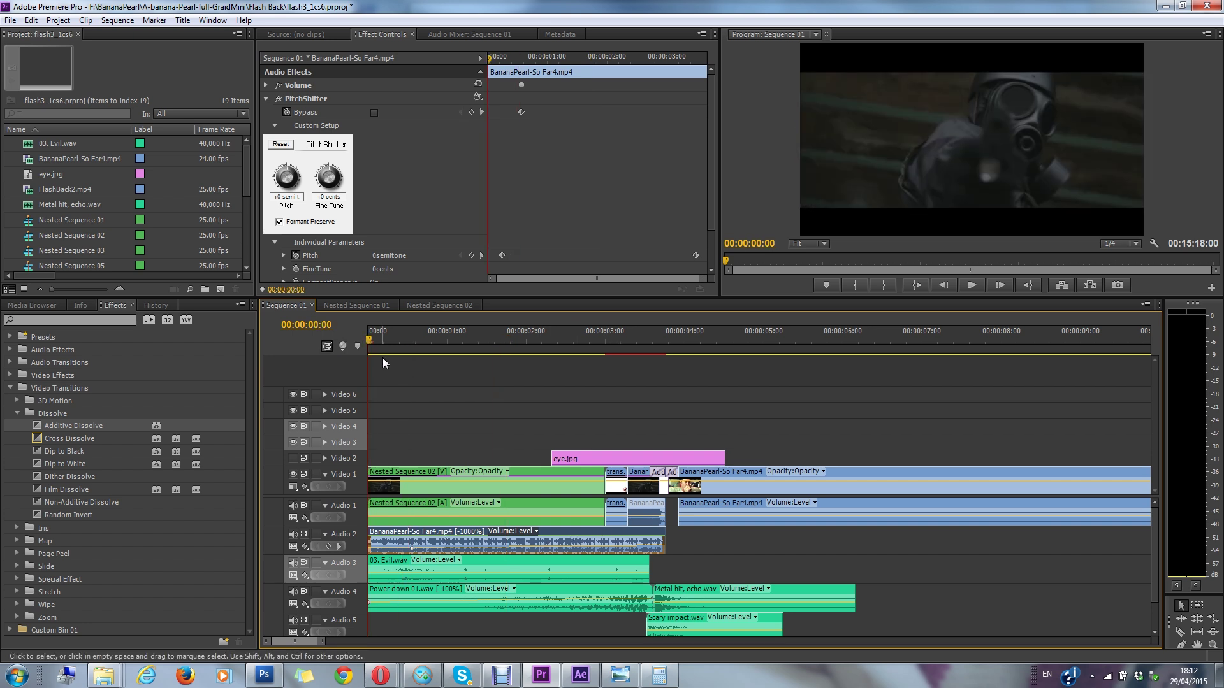
{"action": "left_click", "coordinate": [970, 285]}
{"action": "left_click", "coordinate": [970, 284]}
Mute one audio track and Audio 4, then replay from the start to hear the pitch shift.
{"action": "left_click", "coordinate": [293, 535]}
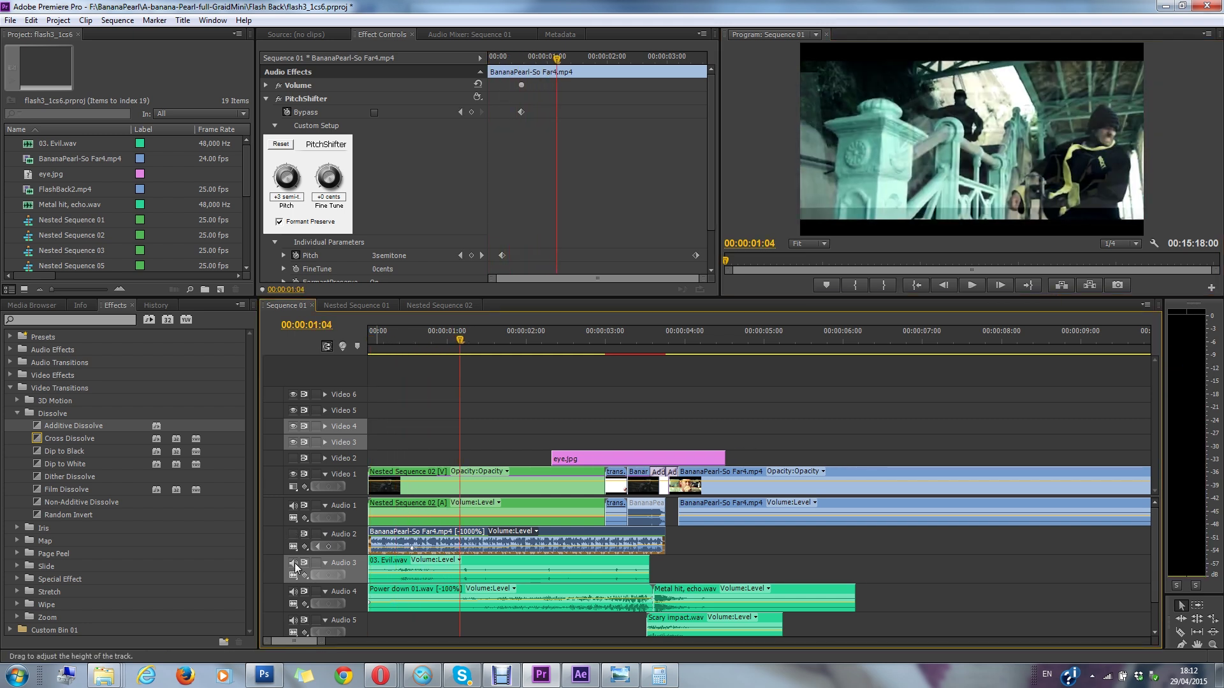
{"action": "key", "text": "Home"}
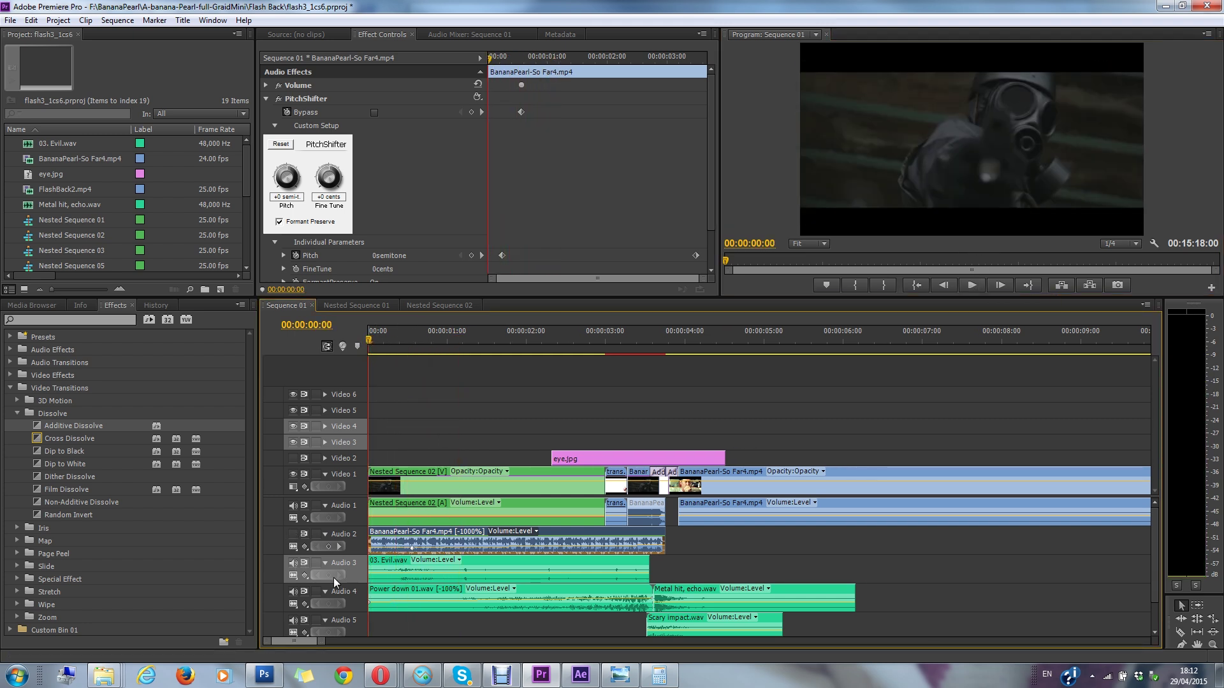
{"action": "left_click", "coordinate": [293, 592]}
{"action": "left_click", "coordinate": [971, 284]}
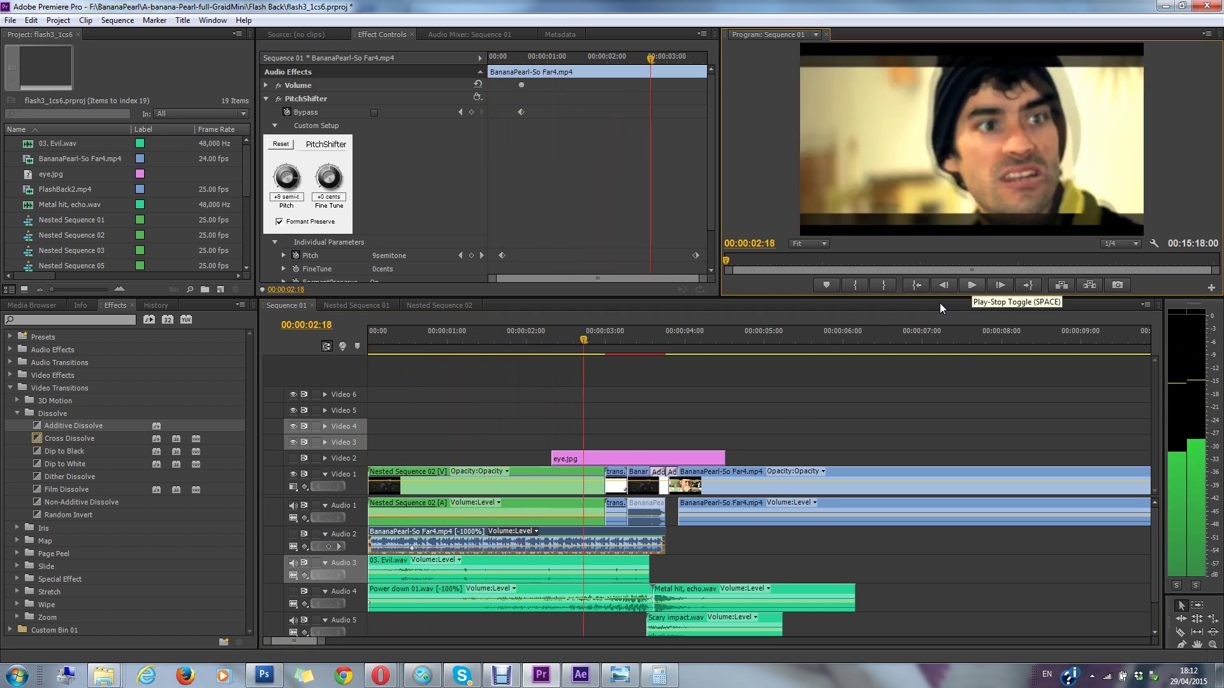
{"action": "left_click", "coordinate": [971, 285]}
Unmute Audio 4, mute Audio 3, and replay the sequence from the start.
{"action": "left_click", "coordinate": [293, 592]}
{"action": "left_click", "coordinate": [294, 563]}
{"action": "key", "text": "Home"}
{"action": "left_click", "coordinate": [971, 285]}
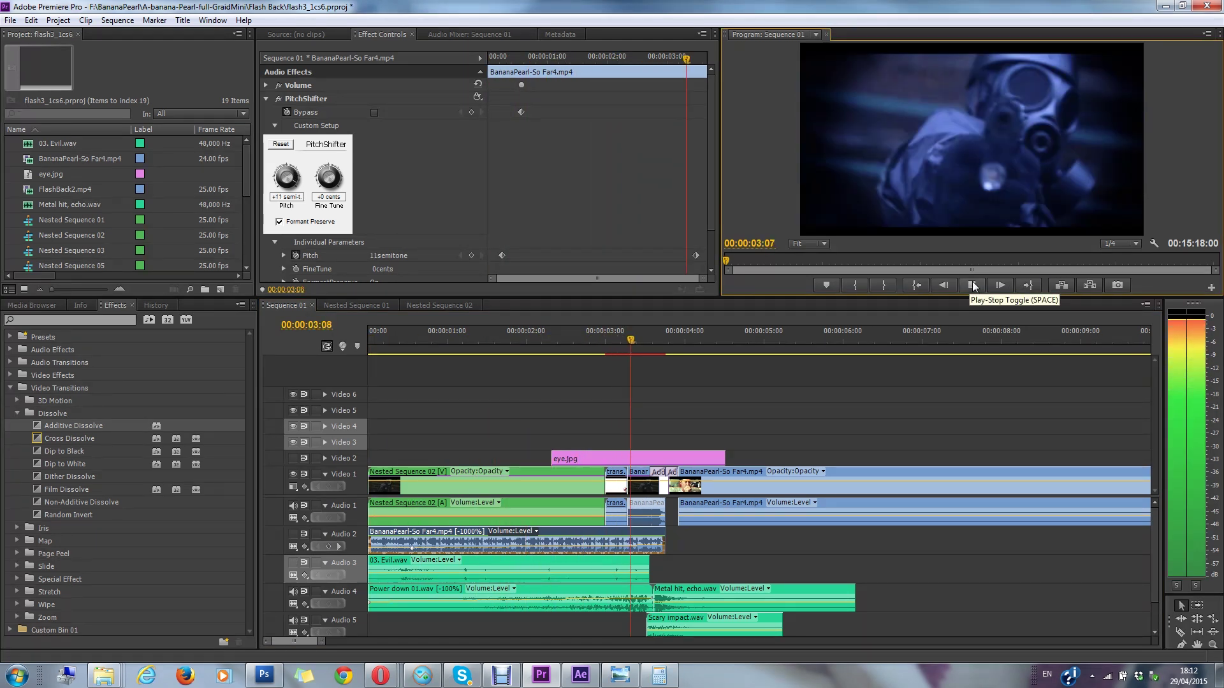
{"action": "left_click", "coordinate": [972, 282]}
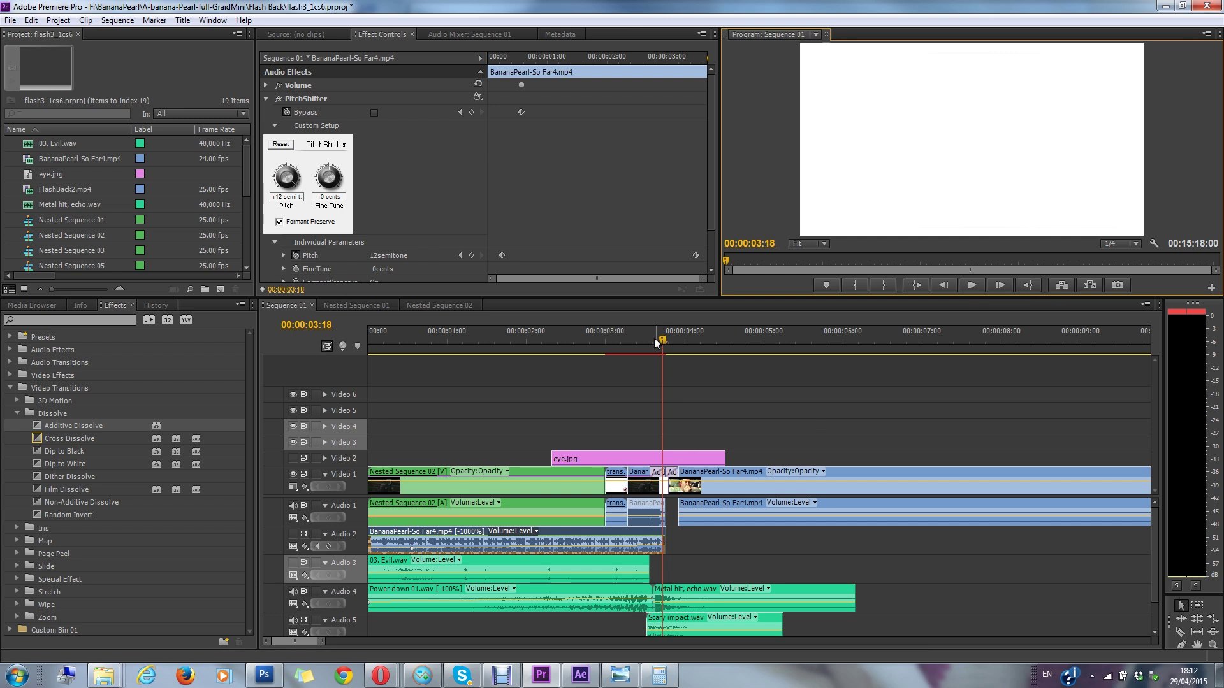
Replay from about 00:00:03:07, then zoom the timeline out.
{"action": "left_click_drag", "start_coordinate": [654, 337], "coordinate": [634, 339]}
{"action": "left_click", "coordinate": [966, 282]}
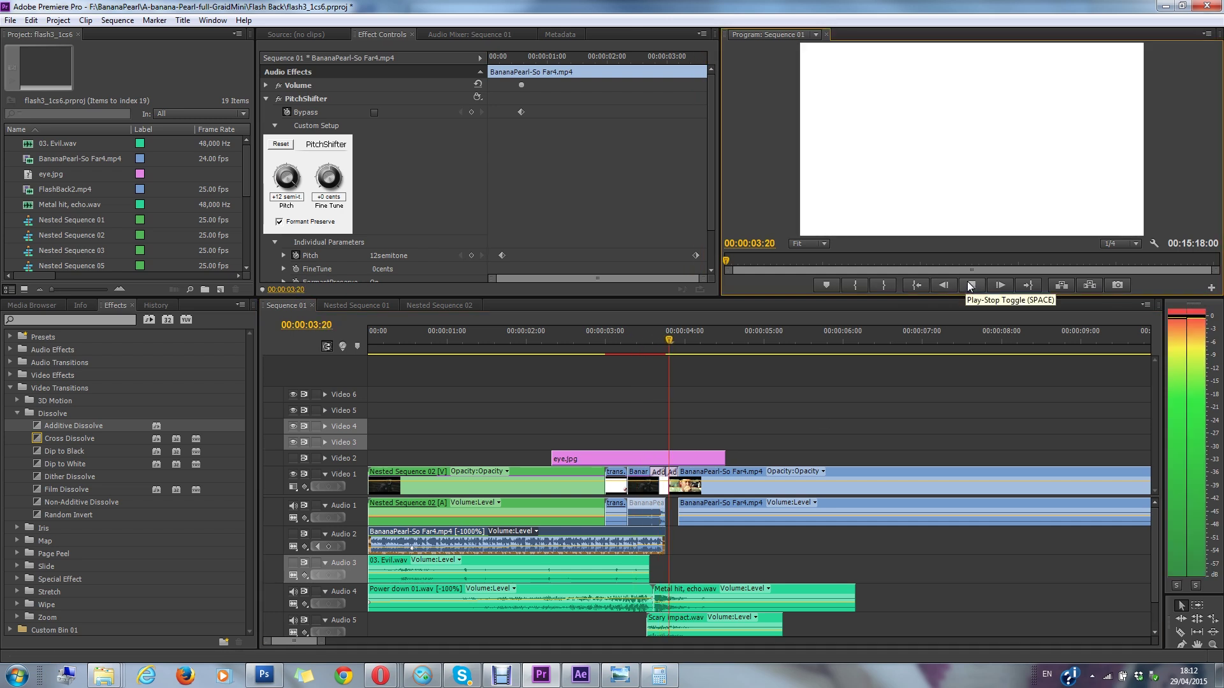
{"action": "left_click", "coordinate": [969, 284]}
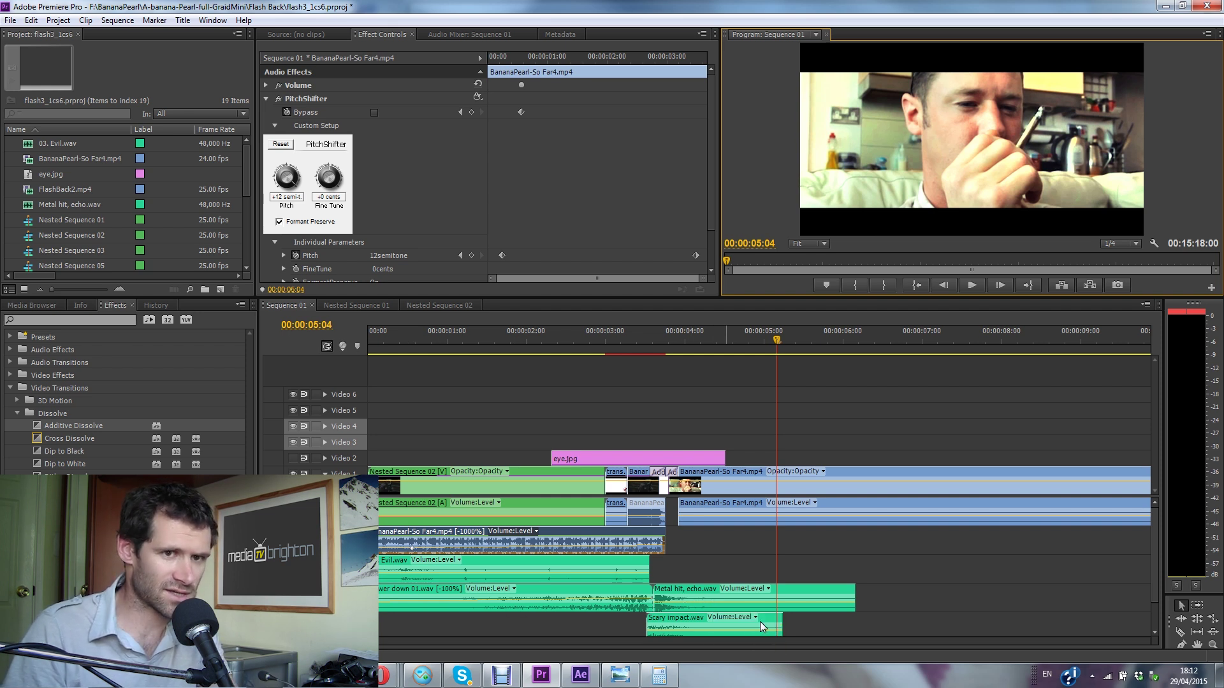
{"action": "scroll", "coordinate": [1154, 562], "scroll_direction": "down", "scroll_amount": 1}
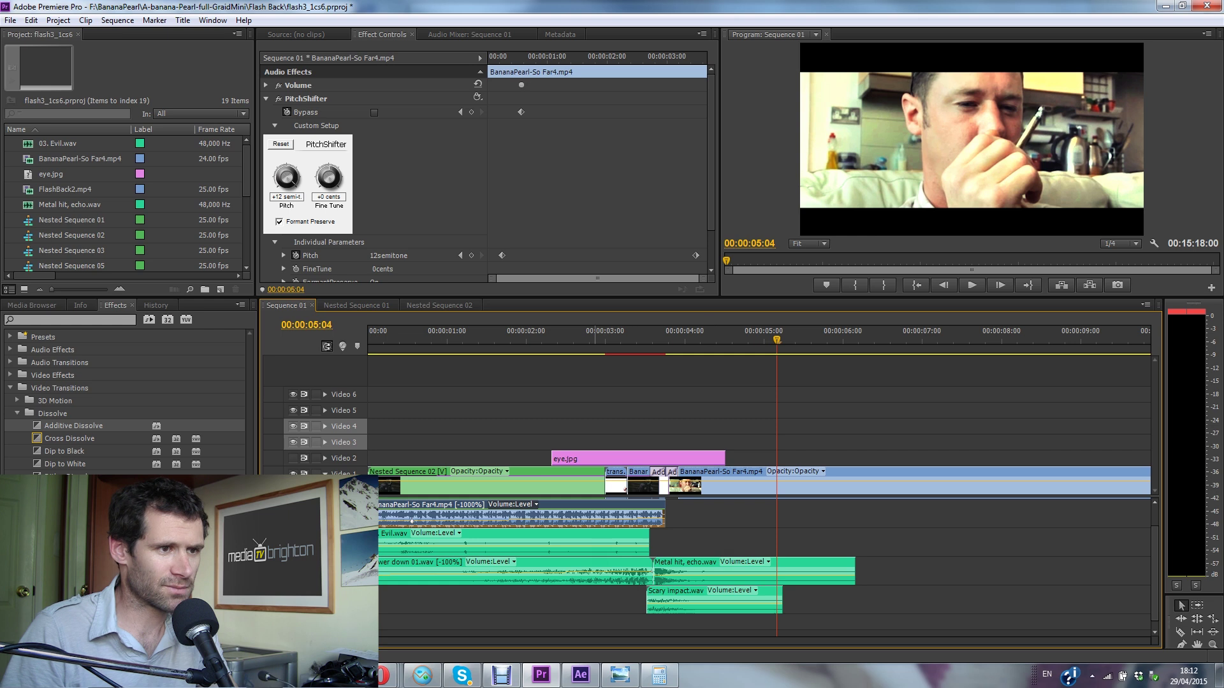
{"action": "key", "text": "minus"}
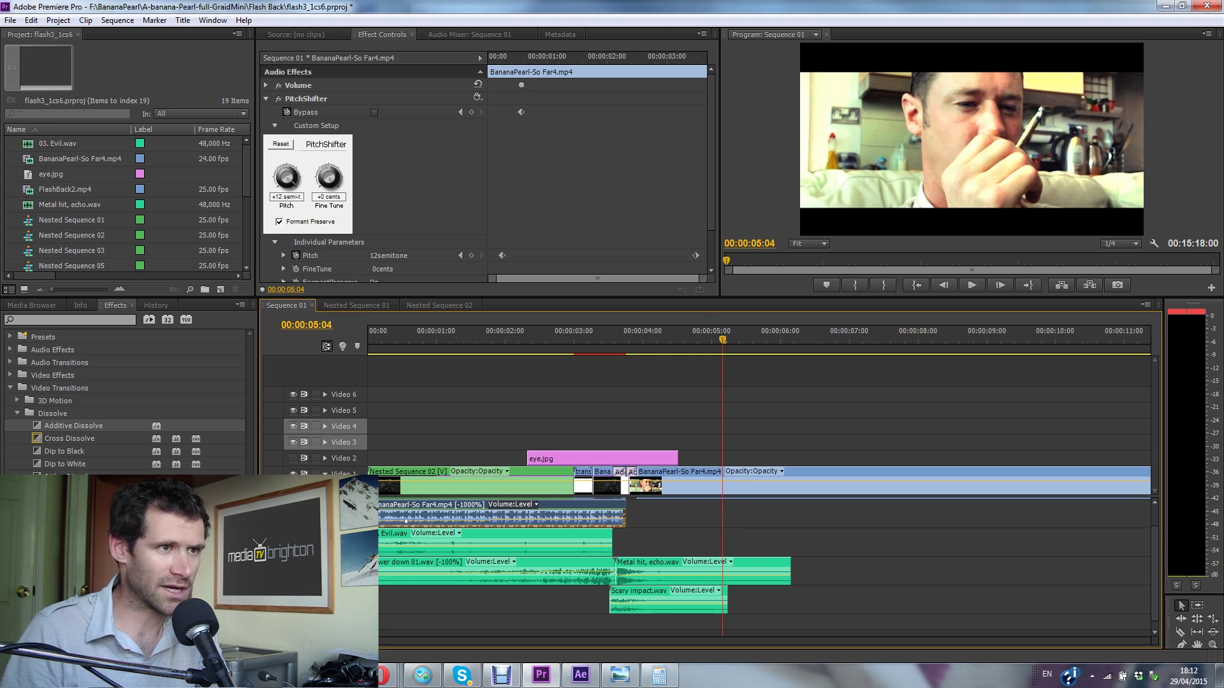
Select the Nested Sequence 02 clip on Video 1 and switch its Looks effect back on.
{"action": "key", "text": "Home"}
{"action": "left_click", "coordinate": [400, 475]}
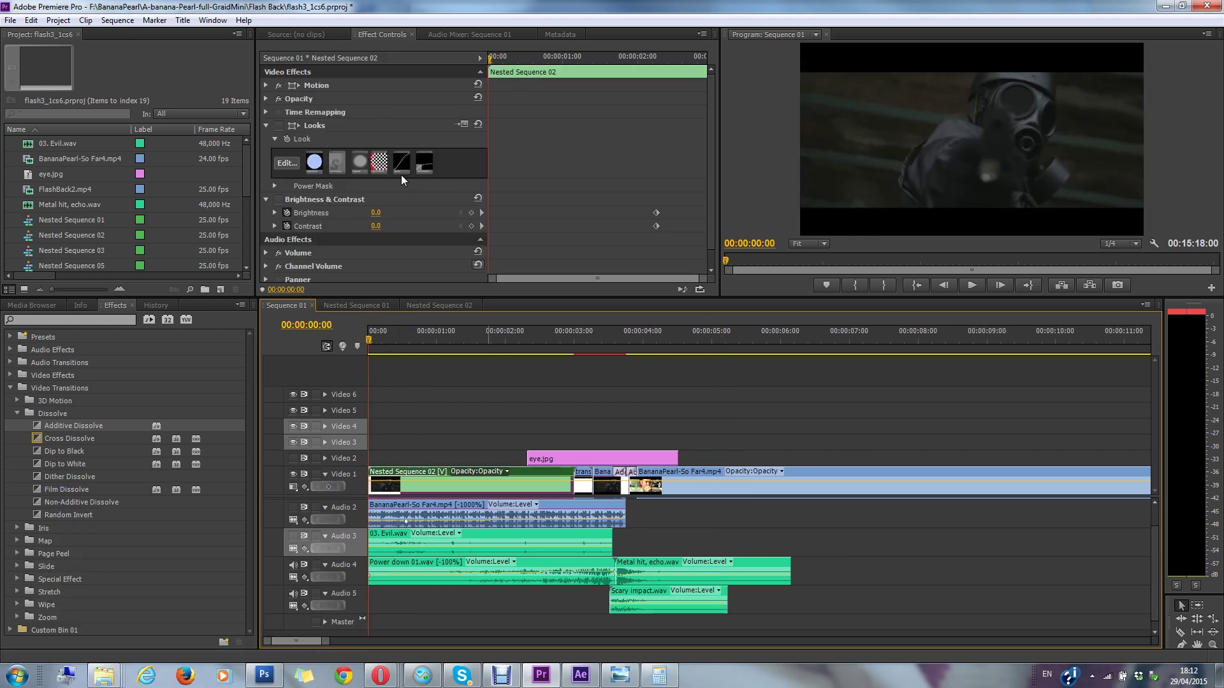
{"action": "left_click", "coordinate": [279, 125]}
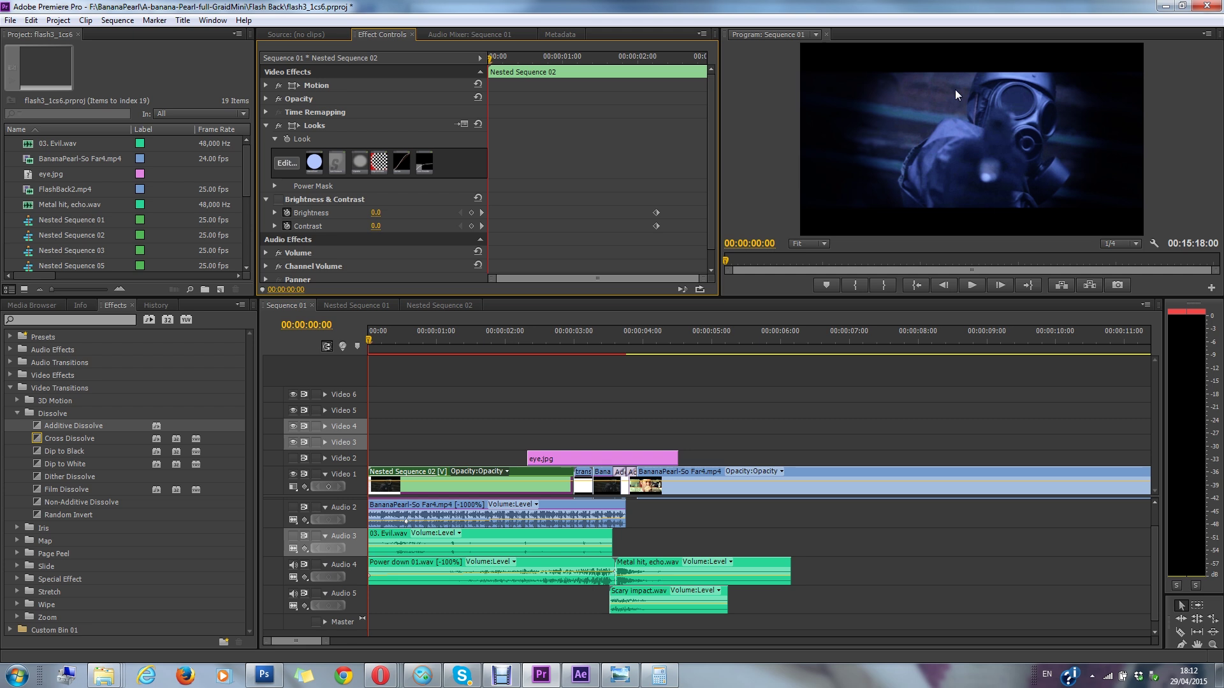
{"action": "left_click", "coordinate": [286, 164]}
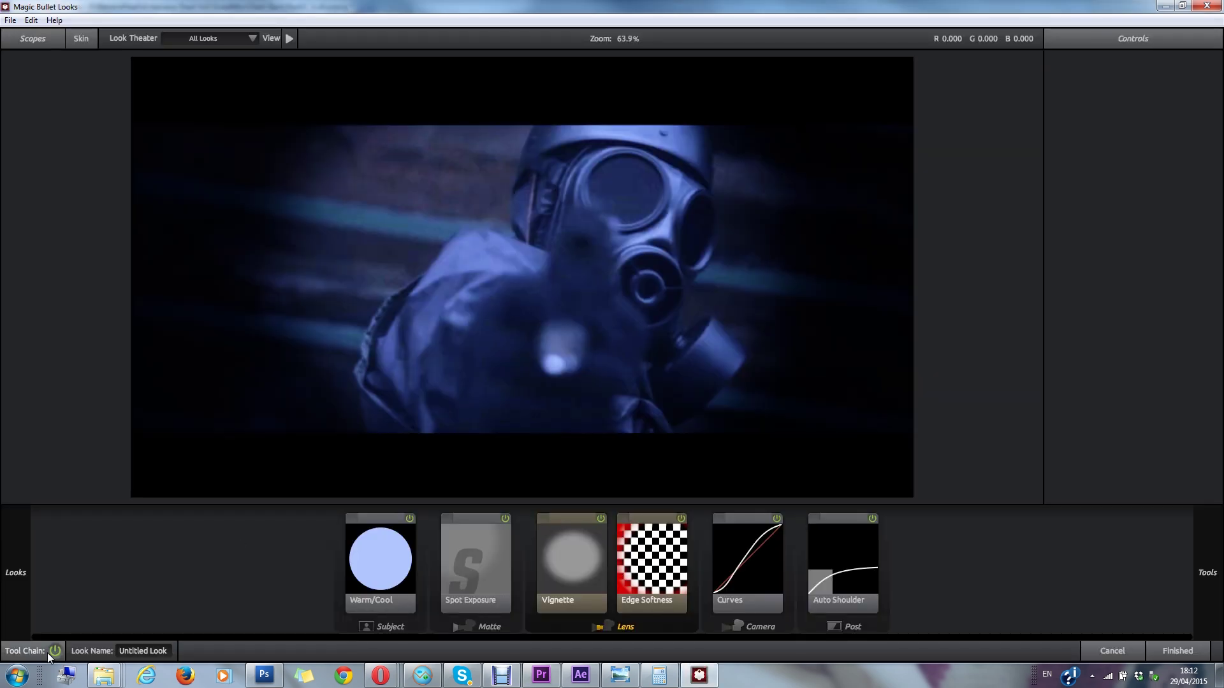
{"action": "left_click", "coordinate": [56, 651]}
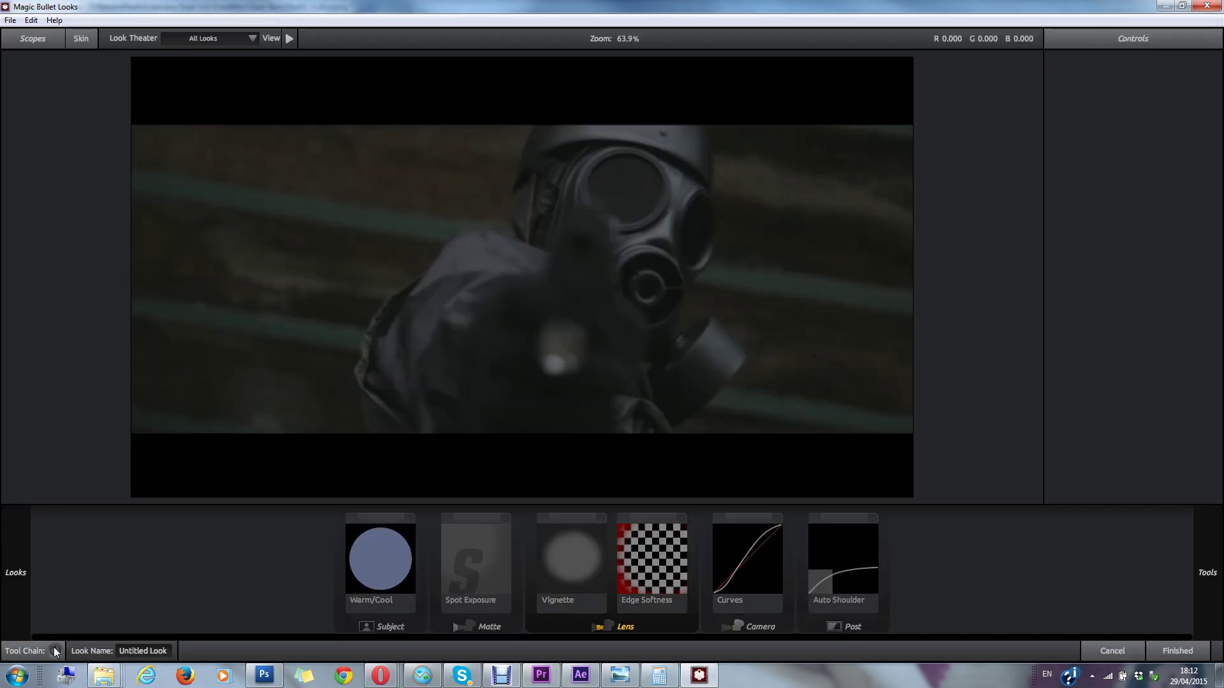
{"action": "left_click", "coordinate": [55, 651]}
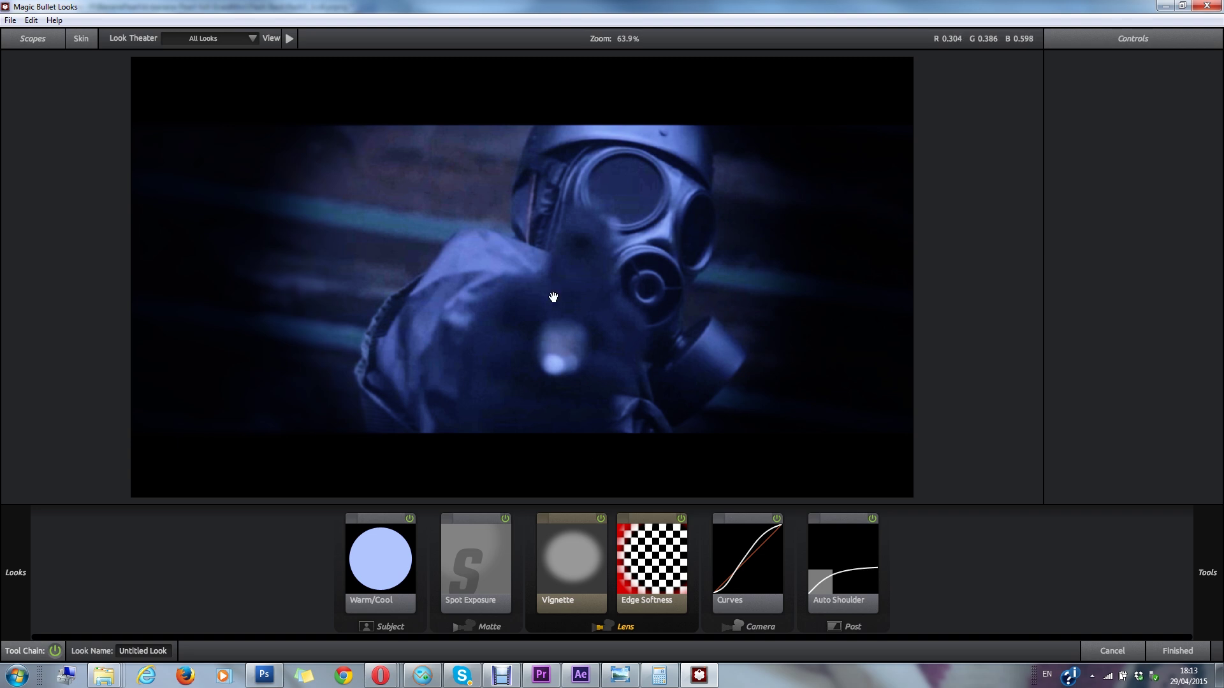
{"action": "left_click", "coordinate": [602, 516]}
{"action": "left_click", "coordinate": [676, 517]}
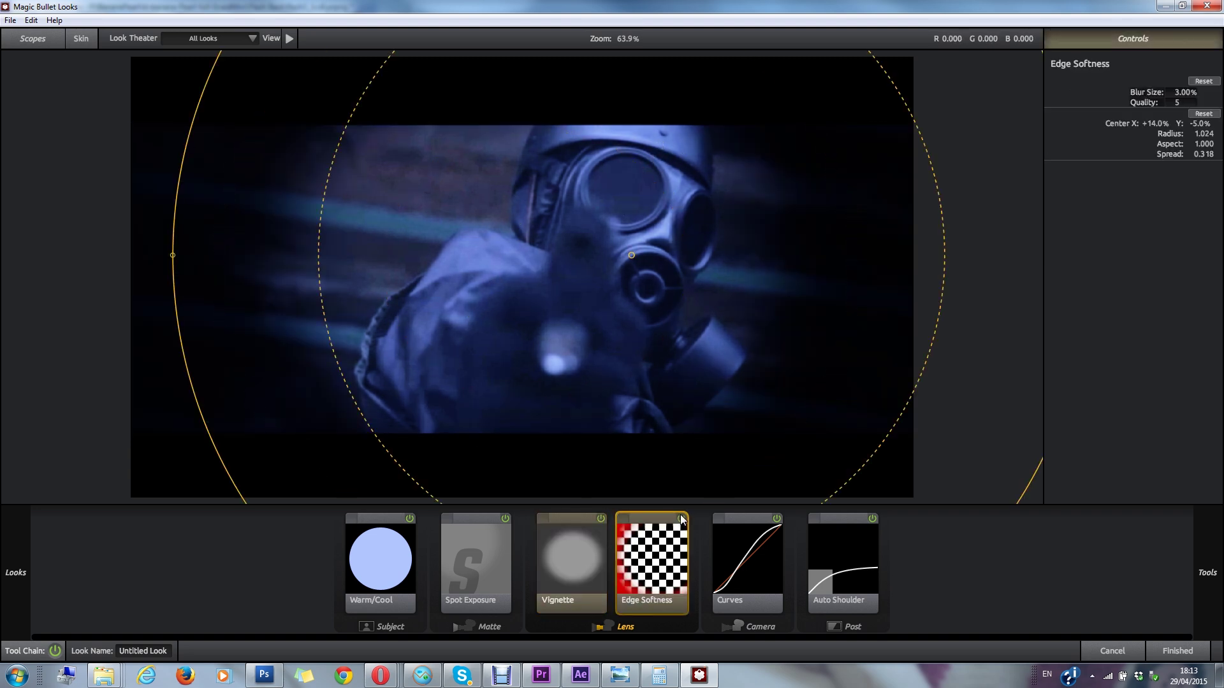
{"action": "left_click", "coordinate": [776, 521]}
{"action": "left_click", "coordinate": [872, 519]}
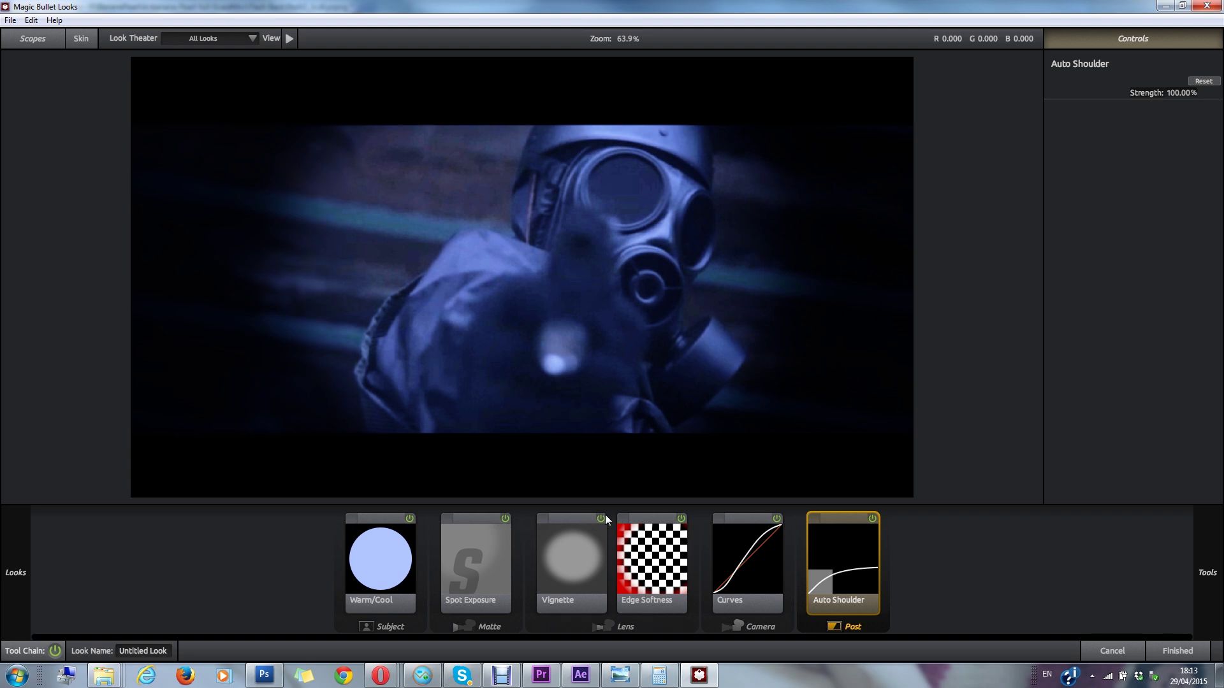
{"action": "left_click", "coordinate": [503, 518]}
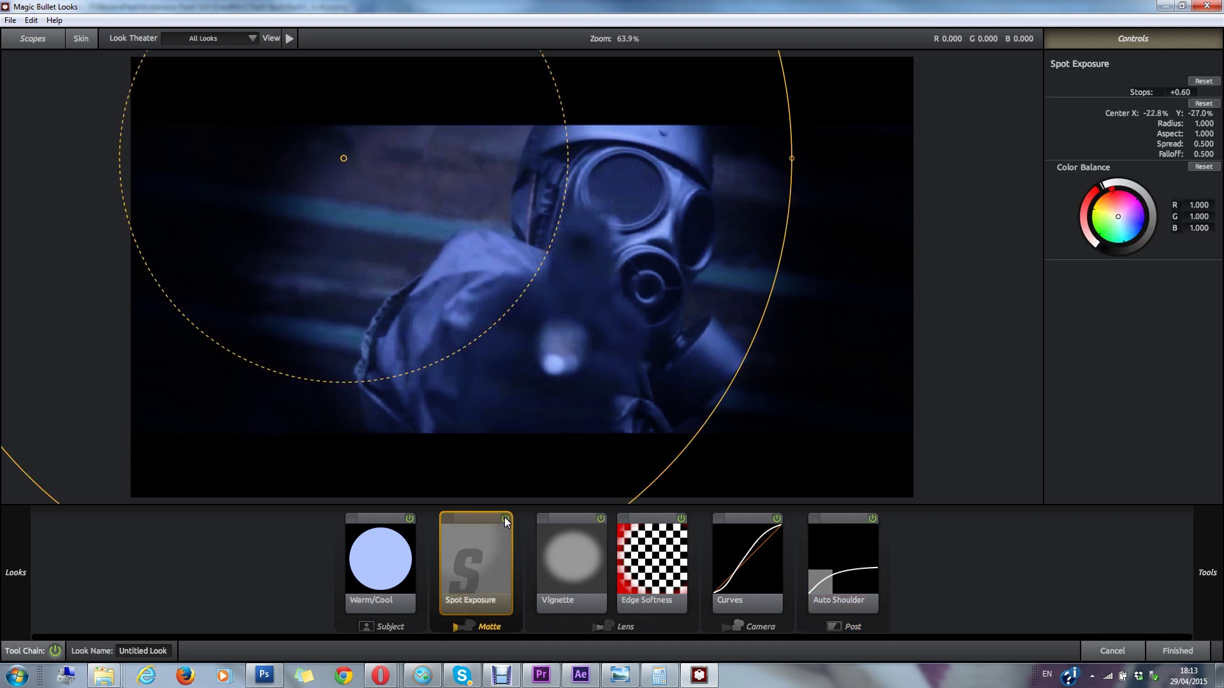
{"action": "left_click", "coordinate": [504, 518]}
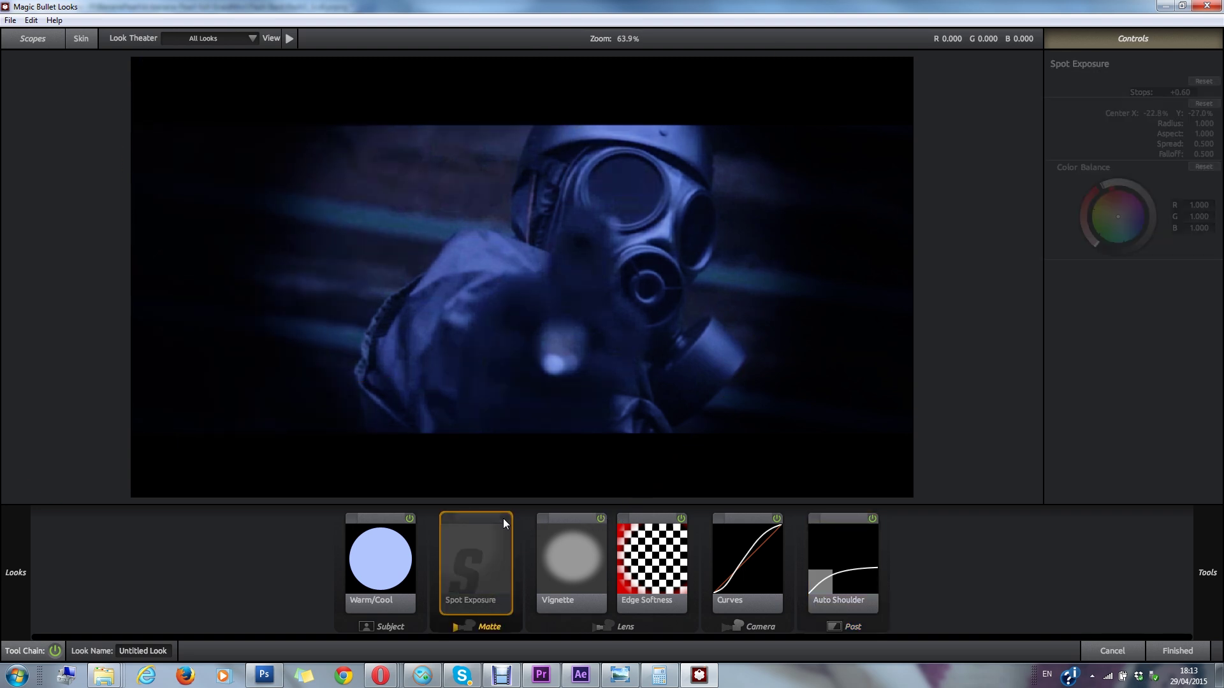
{"action": "left_click", "coordinate": [504, 519]}
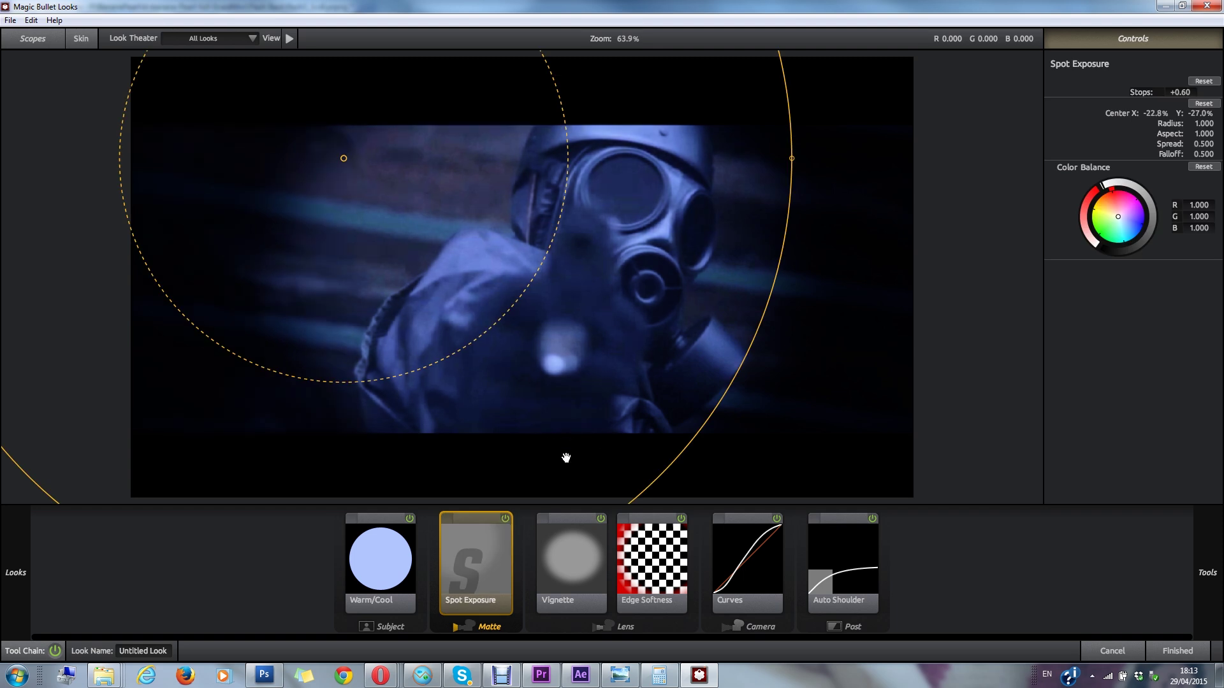
Apply the look back in Premiere, scrub the opening, and re-enable Brightness & Contrast.
{"action": "left_click", "coordinate": [1184, 649]}
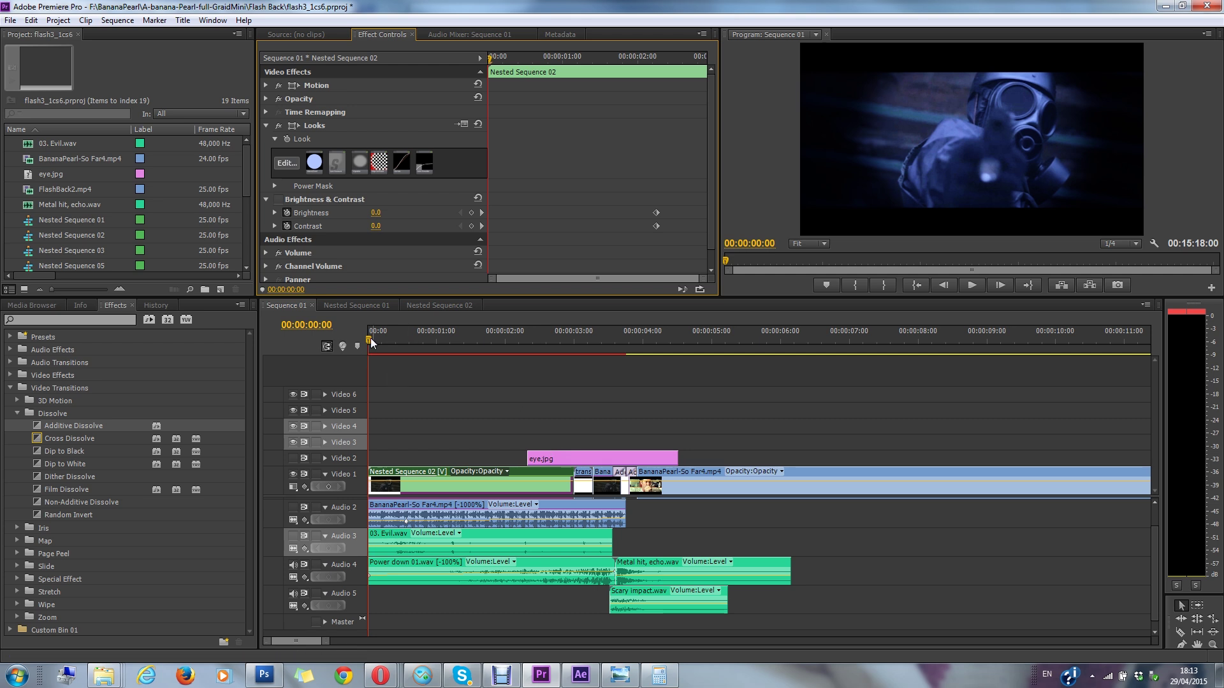
{"action": "left_click_drag", "start_coordinate": [373, 343], "coordinate": [512, 335]}
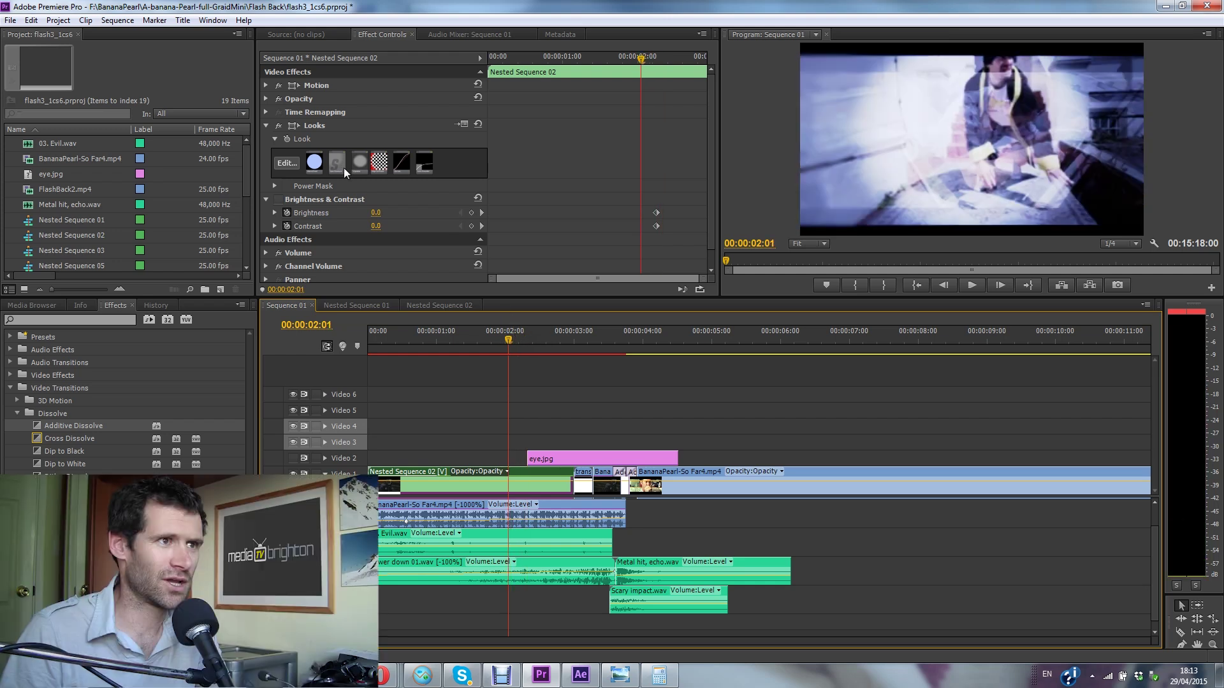
{"action": "left_click", "coordinate": [280, 200]}
Check the Brightness & Contrast keyframes ramping to 54 brightness and 25 contrast, then zoom the timeline in.
{"action": "mouse_move", "coordinate": [638, 59]}
{"action": "left_mouse_down"}
{"action": "mouse_move", "coordinate": [515, 58]}
{"action": "mouse_move", "coordinate": [695, 63]}
{"action": "mouse_move", "coordinate": [660, 60]}
{"action": "left_mouse_up"}
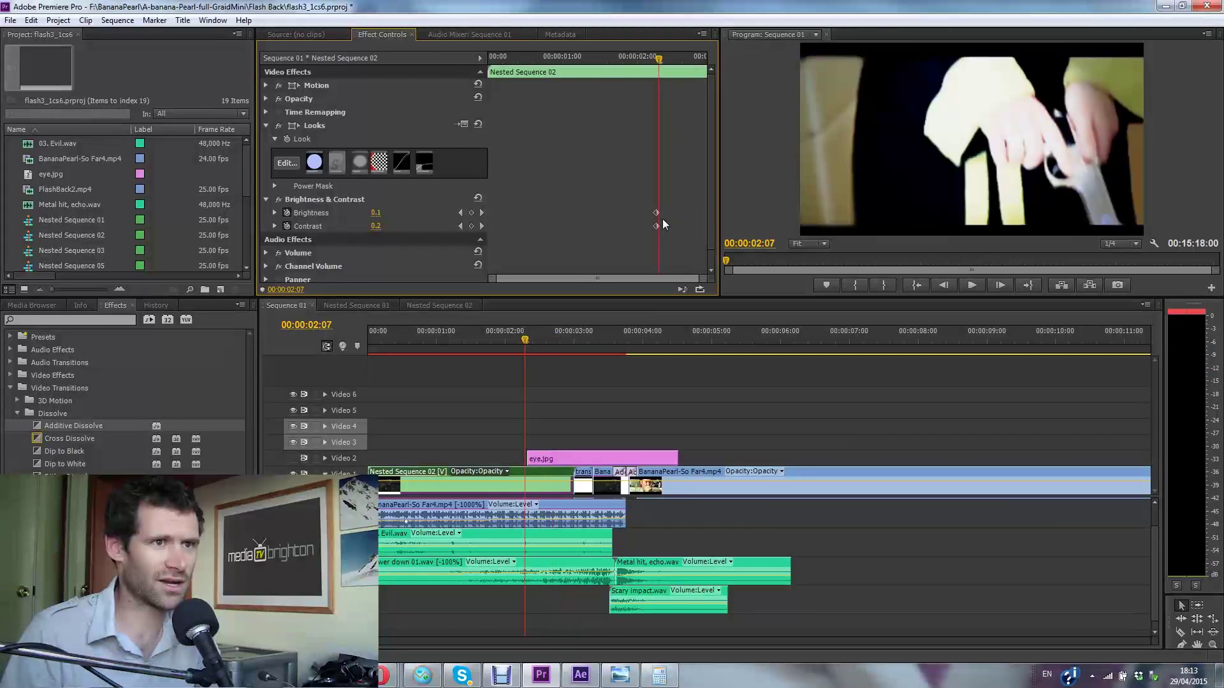
{"action": "left_click_drag", "start_coordinate": [712, 233], "coordinate": [904, 234]}
{"action": "left_click", "coordinate": [806, 59]}
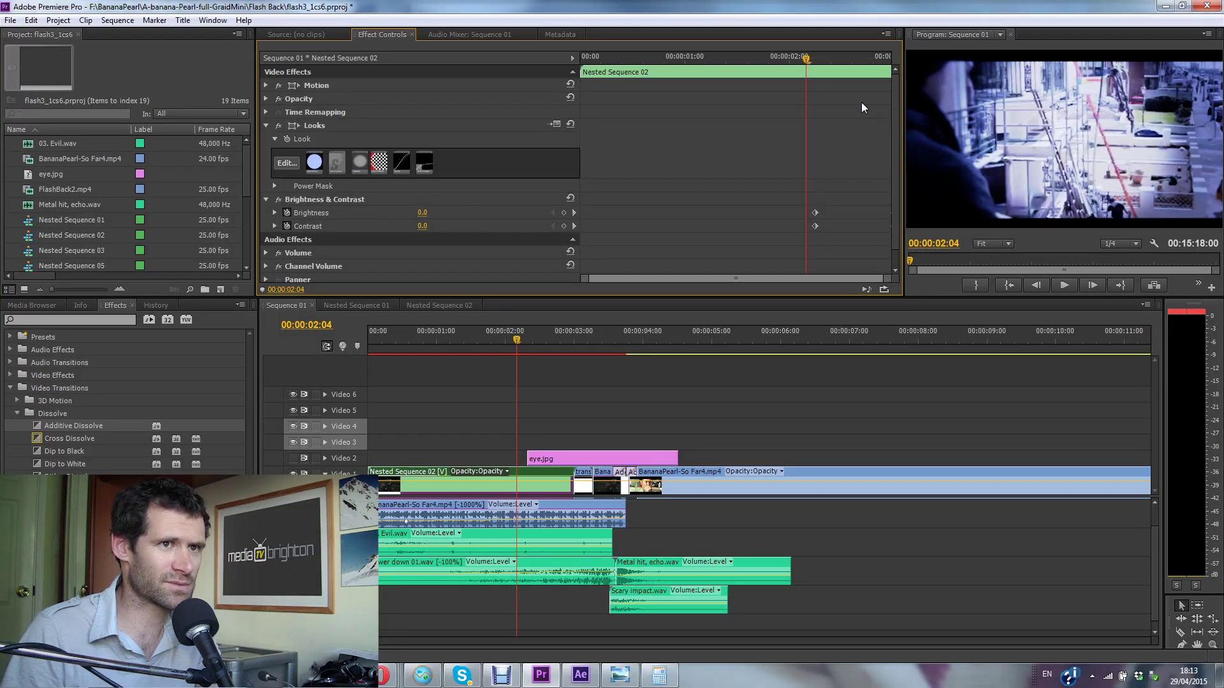
{"action": "left_click_drag", "start_coordinate": [811, 57], "coordinate": [882, 70]}
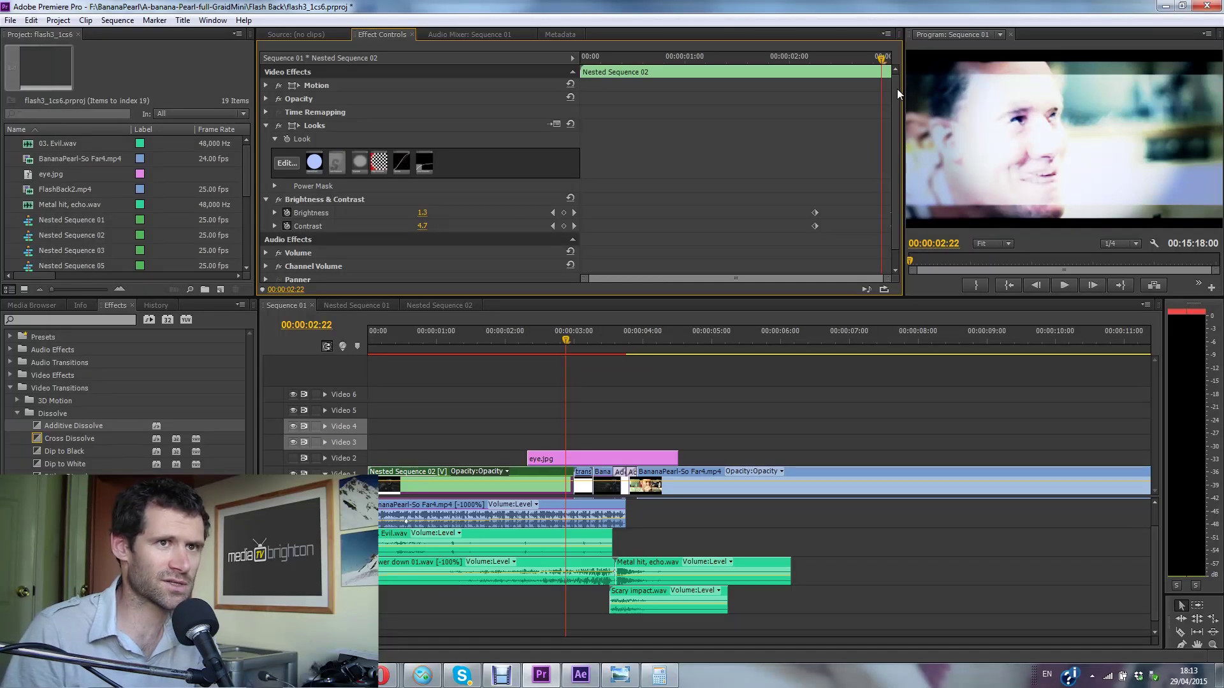
{"action": "key", "text": "Right"}
{"action": "key", "text": "Right"}
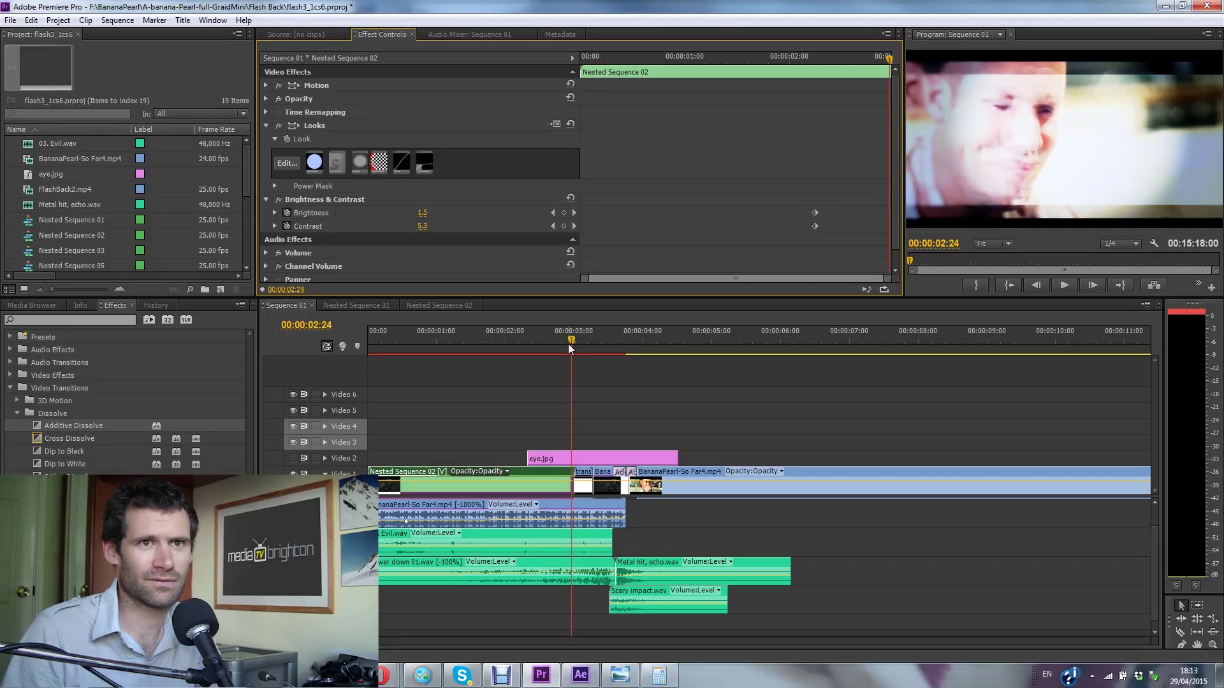
{"action": "mouse_move", "coordinate": [569, 344]}
{"action": "left_mouse_down"}
{"action": "mouse_move", "coordinate": [595, 338]}
{"action": "mouse_move", "coordinate": [585, 339]}
{"action": "left_mouse_up"}
{"action": "key", "text": "equal"}
{"action": "key", "text": "equal"}
{"action": "key", "text": "equal"}
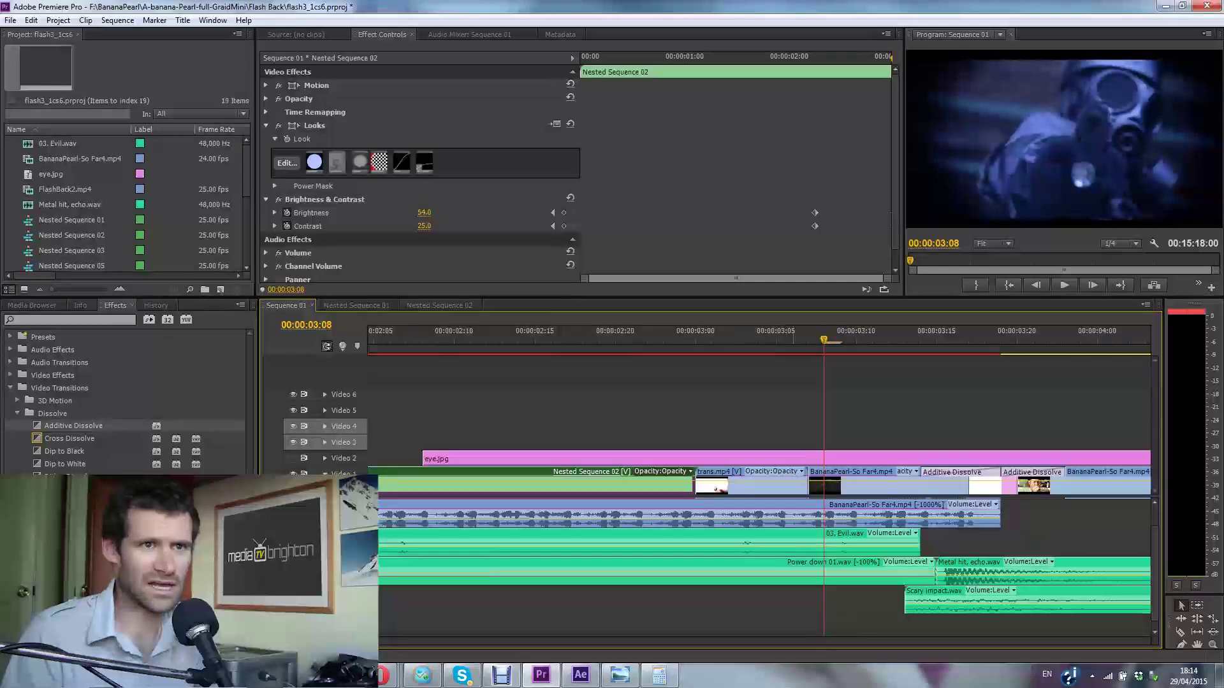
Load the BananaPearl-So Far4.mp4 clip's effects, check frames 00:00:03:10 and 00:00:03:01, then zoom out.
{"action": "left_click", "coordinate": [832, 475]}
{"action": "left_click", "coordinate": [856, 338]}
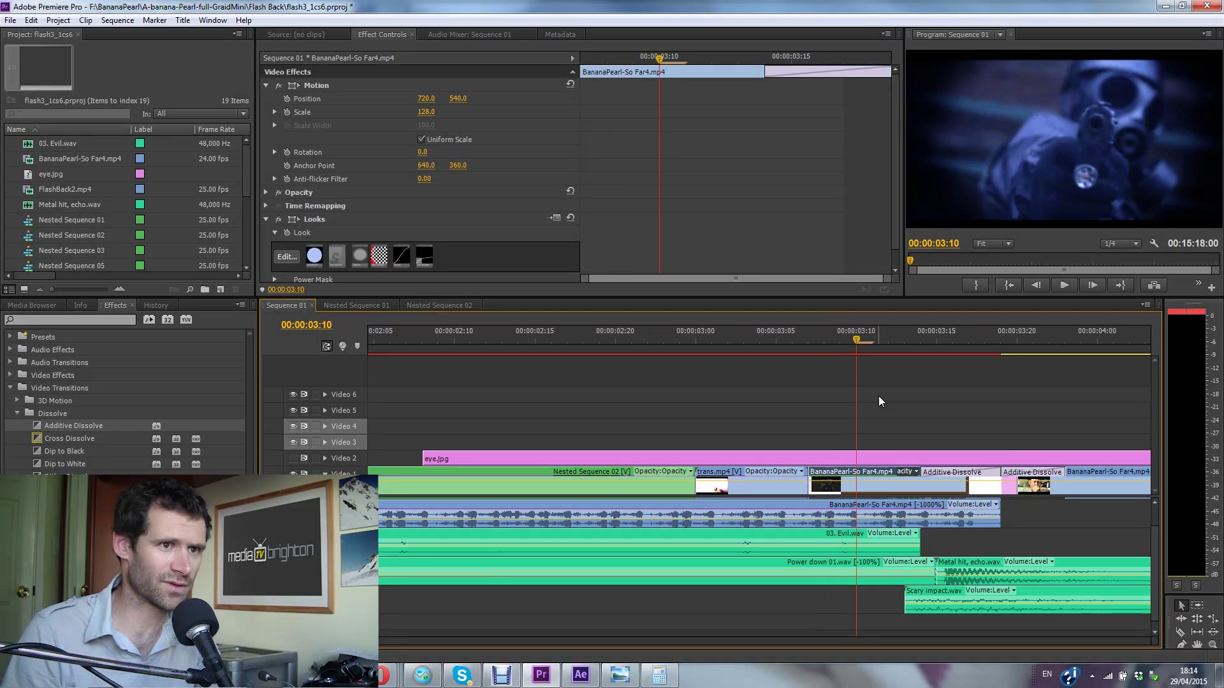
{"action": "left_click", "coordinate": [714, 342]}
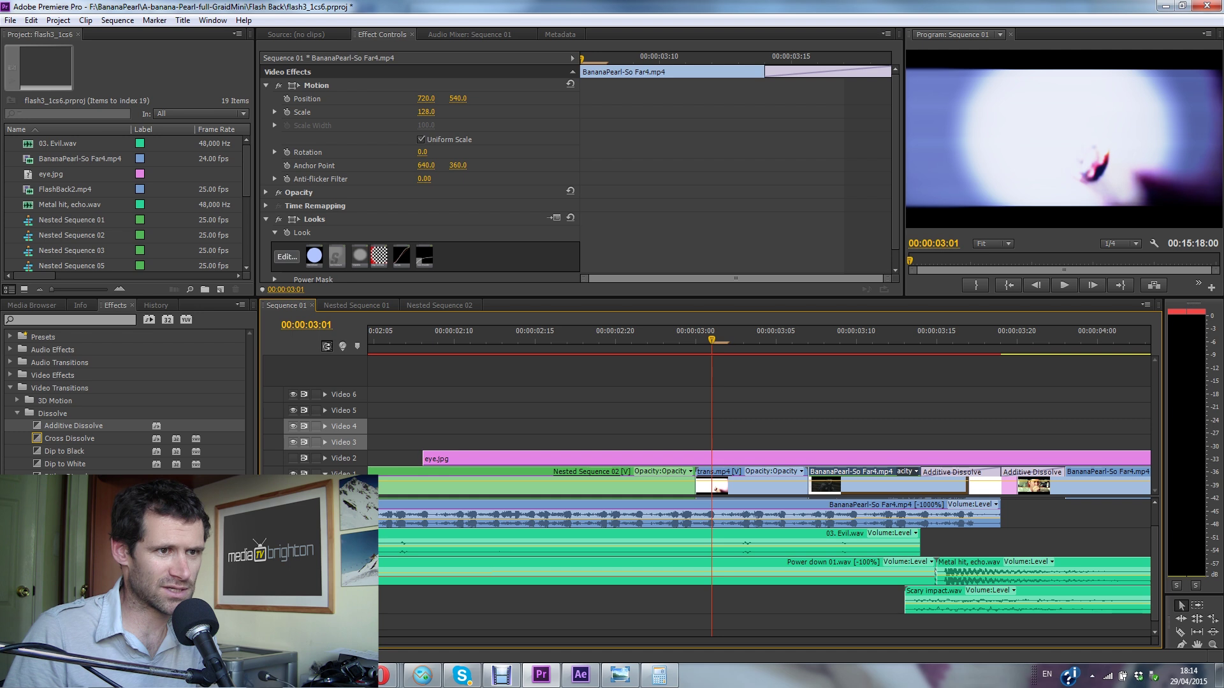
{"action": "key", "text": "minus"}
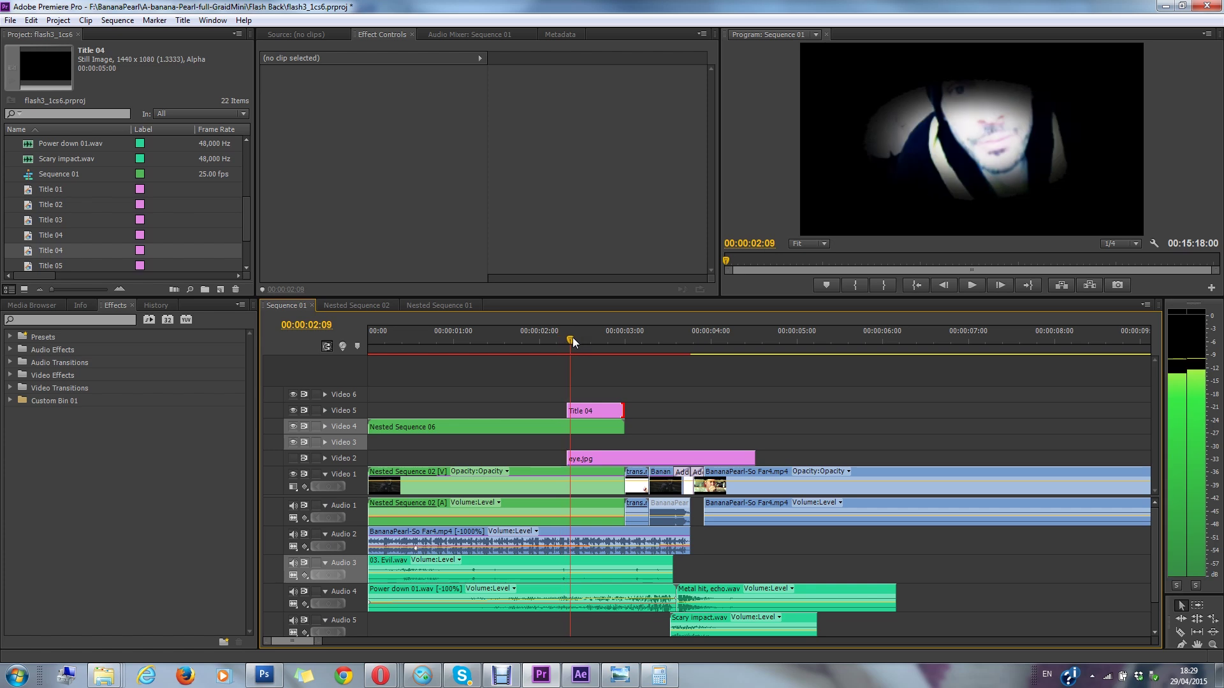
Scrub near two seconds to preview the oval vignette, then step back one frame.
{"action": "left_click_drag", "start_coordinate": [572, 338], "coordinate": [618, 352]}
{"action": "key", "text": "Left"}
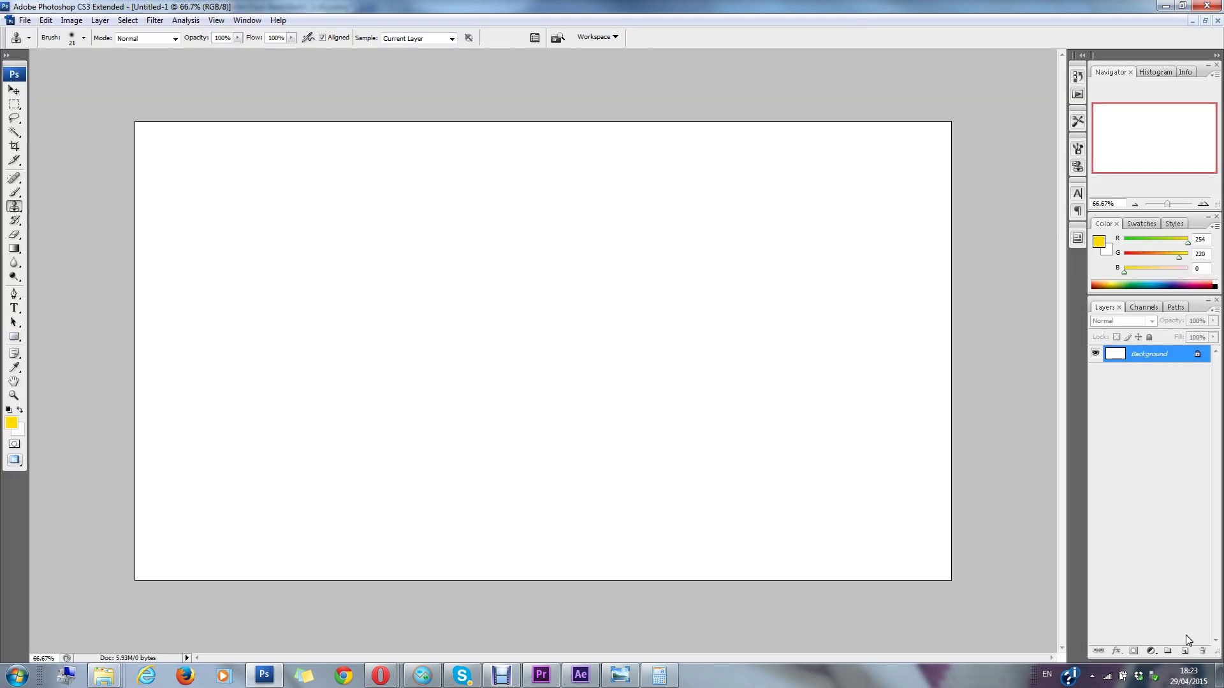
Add a new Layer 1 above the Background and set the foreground colour to black.
{"action": "left_click", "coordinate": [1187, 651]}
{"action": "key", "text": "u"}
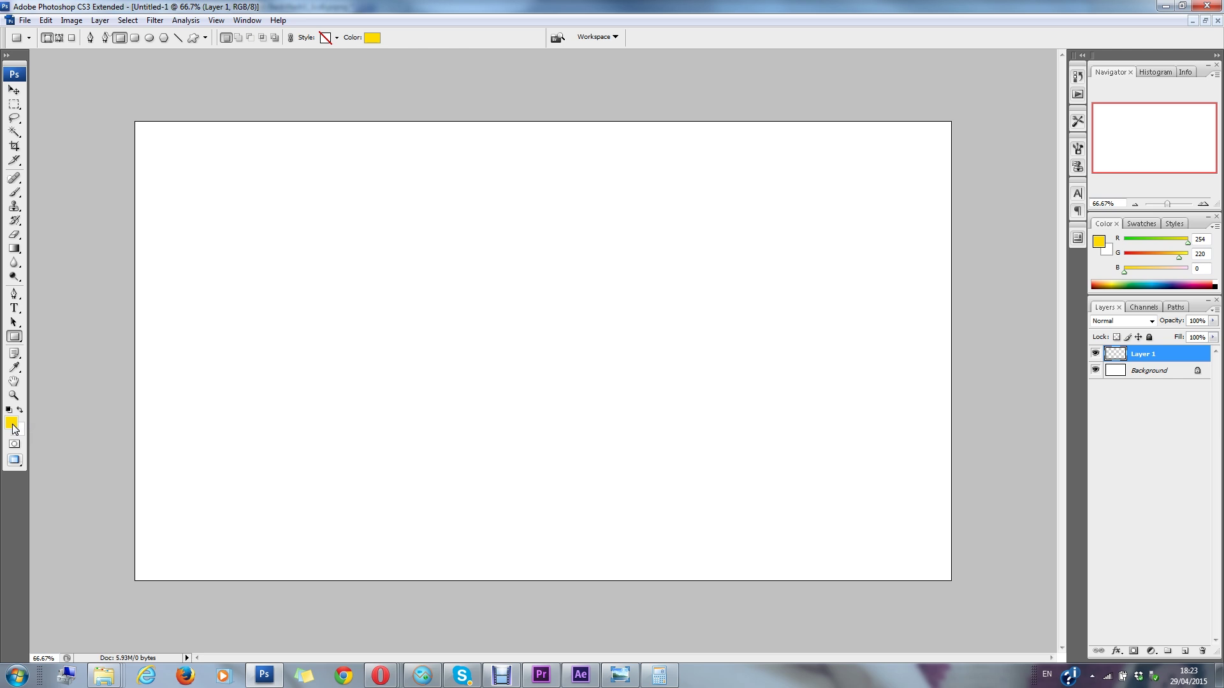
{"action": "left_click", "coordinate": [12, 423]}
{"action": "left_click_drag", "start_coordinate": [692, 307], "coordinate": [627, 385]}
{"action": "left_click", "coordinate": [961, 203]}
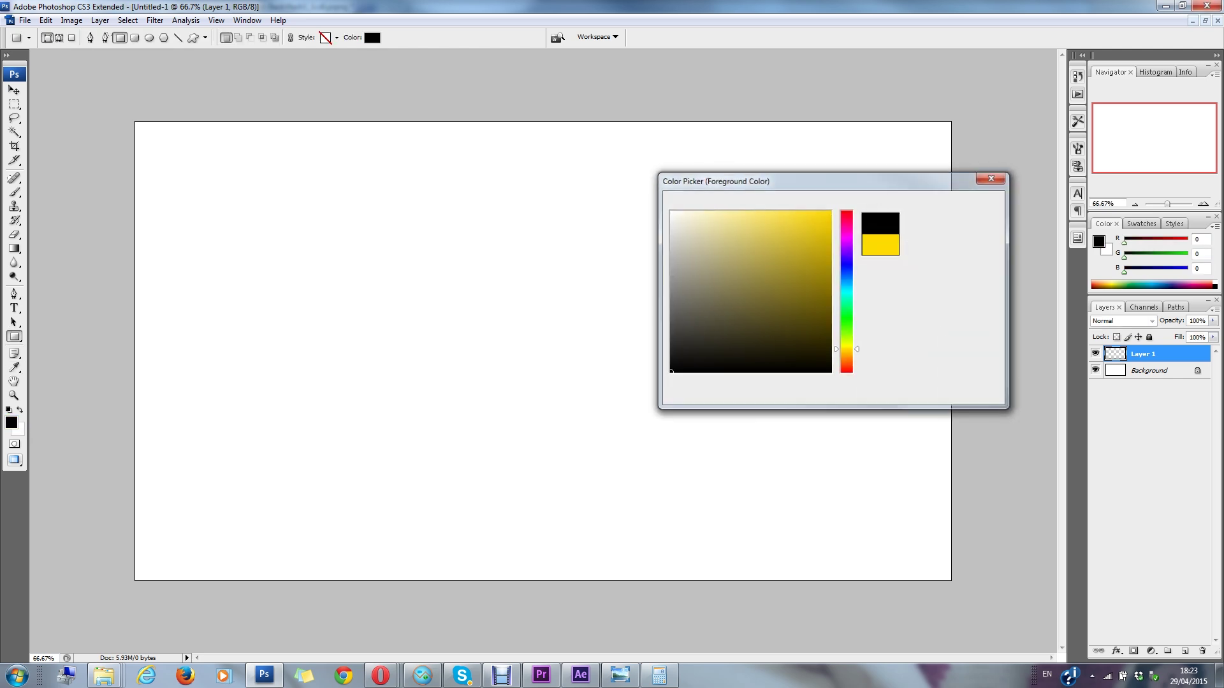
Select the whole canvas, fill Layer 1 with black using the Paint Bucket, and deselect.
{"action": "key", "text": "m"}
{"action": "key", "text": "ctrl+a"}
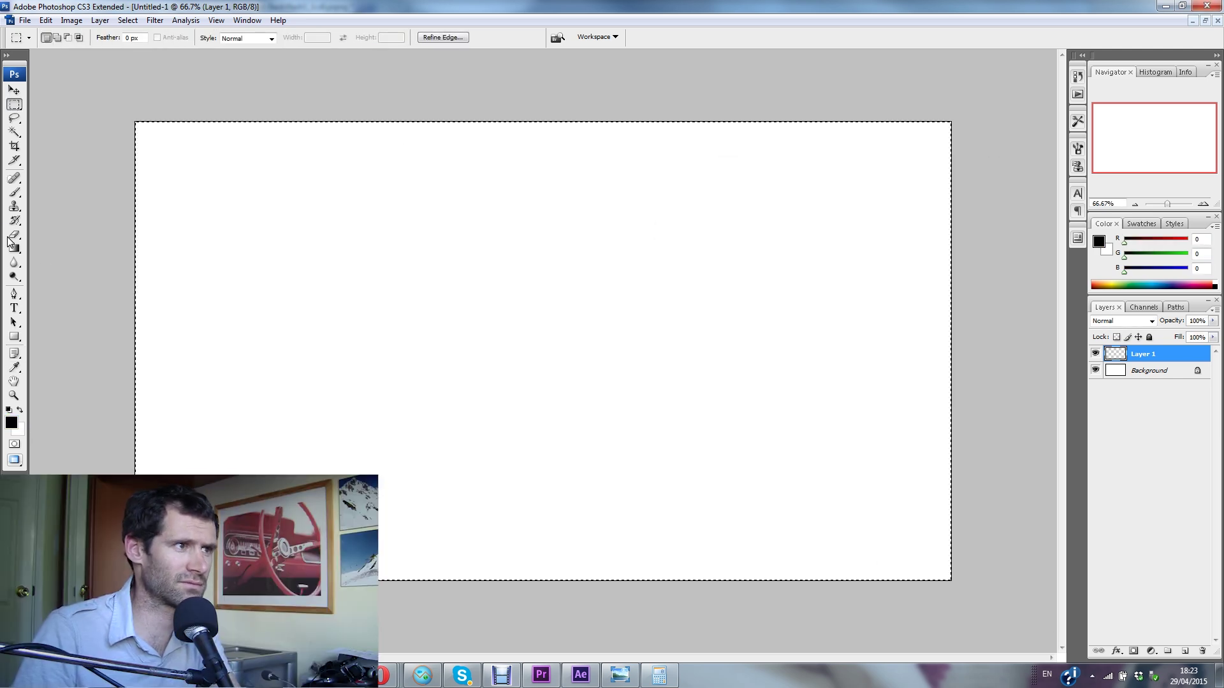
{"action": "left_click_drag", "start_coordinate": [14, 248], "coordinate": [53, 263]}
{"action": "left_click", "coordinate": [52, 261]}
{"action": "left_click", "coordinate": [178, 251]}
{"action": "key", "text": "m"}
{"action": "key", "text": "ctrl+d"}
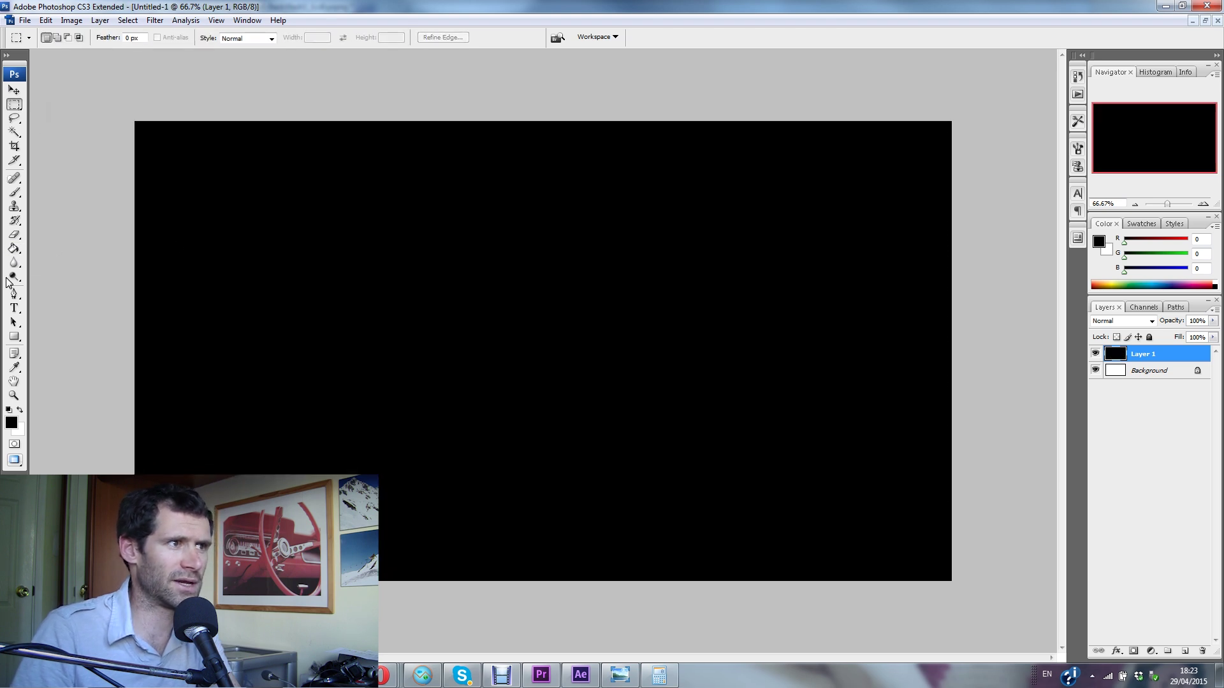
{"action": "left_click", "coordinate": [16, 235]}
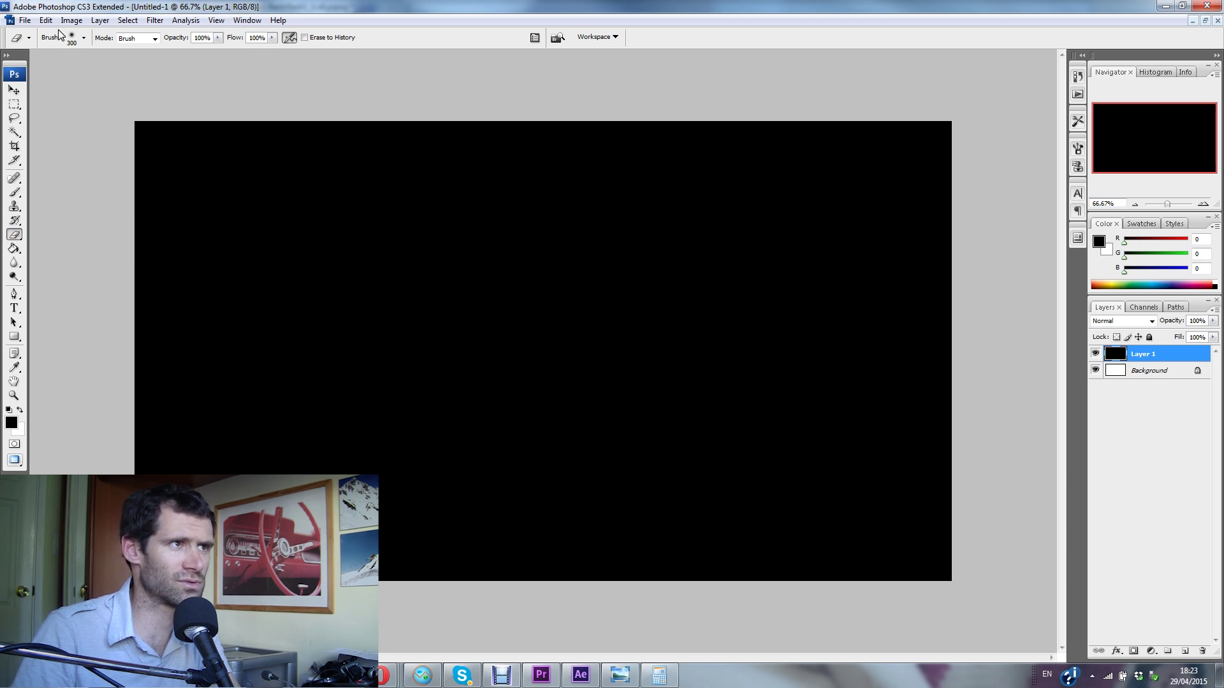
Set the Eraser brush to a 453 px Master Diameter with low hardness.
{"action": "left_click", "coordinate": [83, 38]}
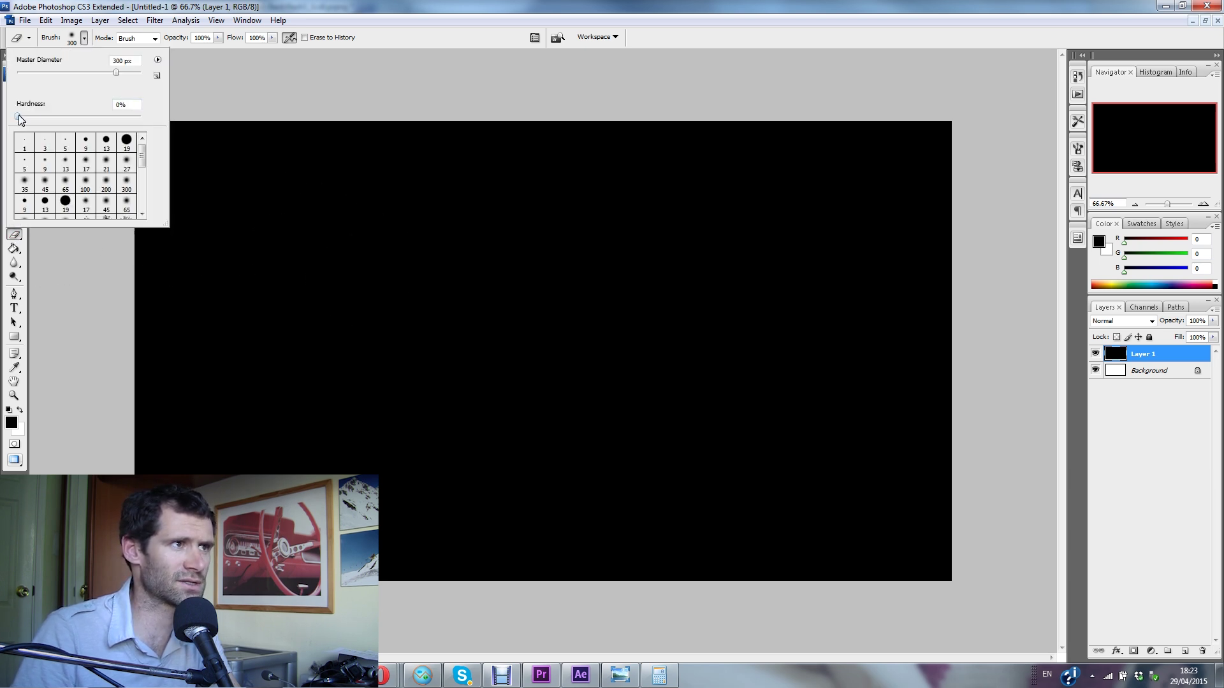
{"action": "left_click_drag", "start_coordinate": [141, 161], "coordinate": [141, 174]}
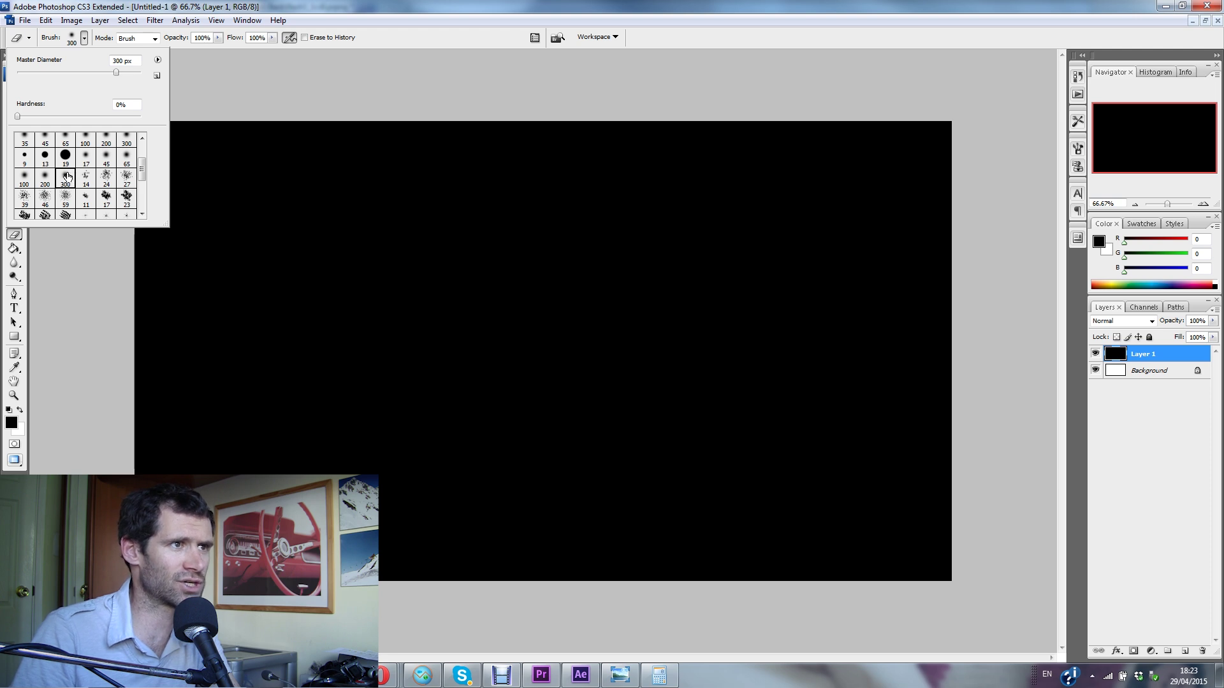
{"action": "left_click_drag", "start_coordinate": [116, 73], "coordinate": [135, 73]}
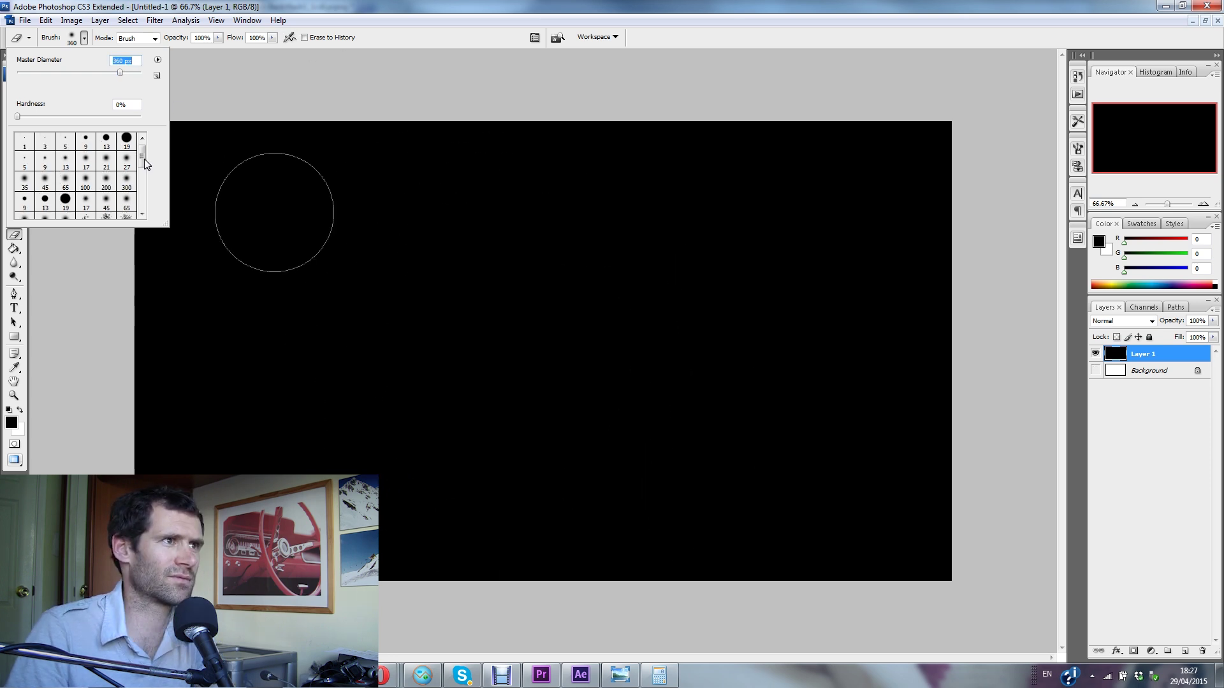
{"action": "left_click_drag", "start_coordinate": [121, 74], "coordinate": [126, 74]}
{"action": "left_click", "coordinate": [17, 116]}
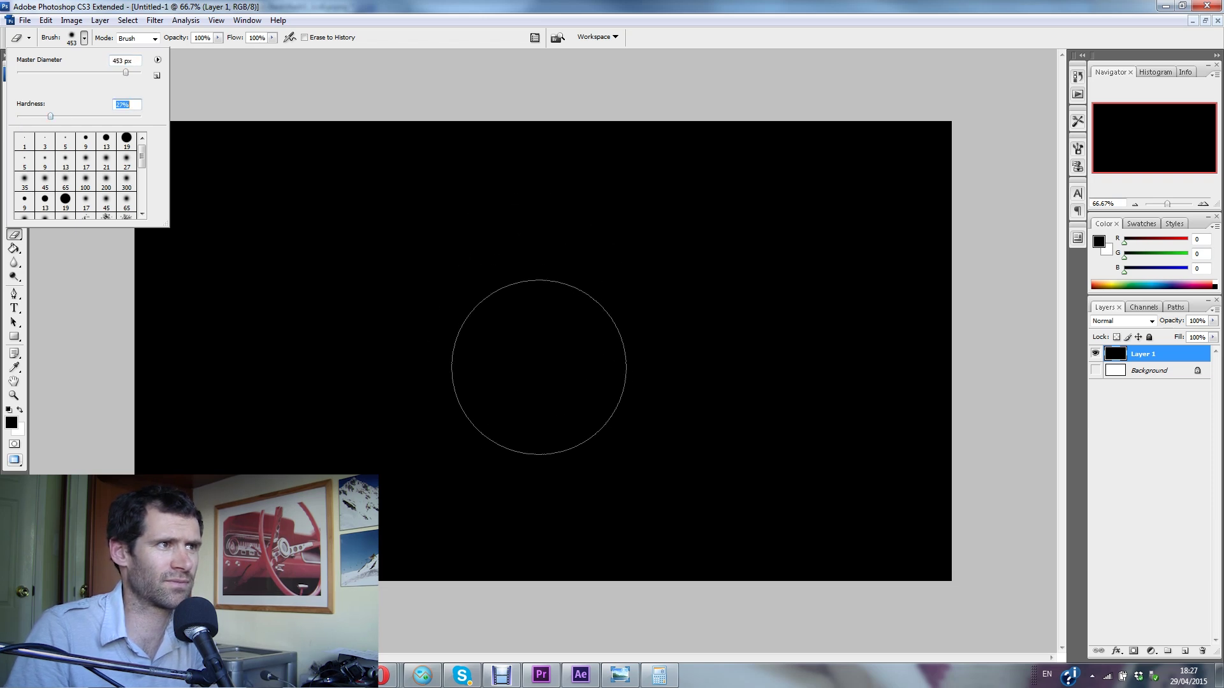
Erase a soft hole in the canvas centre, step backward, and erase it again.
{"action": "left_click", "coordinate": [534, 364]}
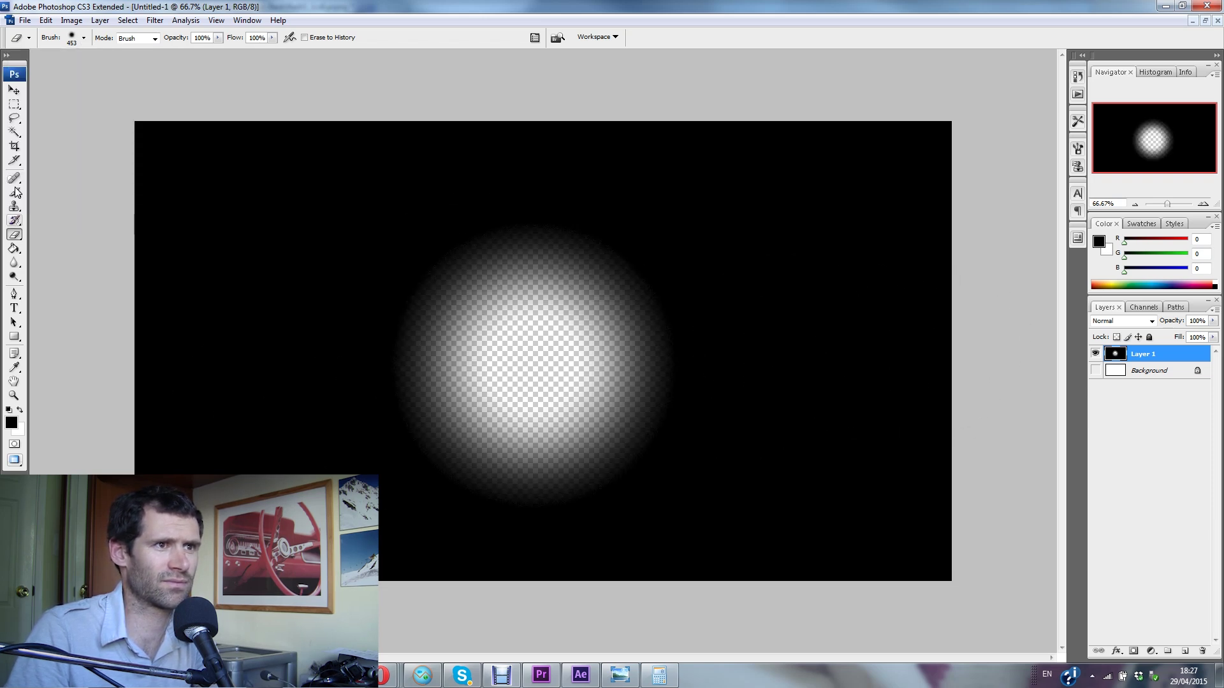
{"action": "left_click", "coordinate": [46, 20]}
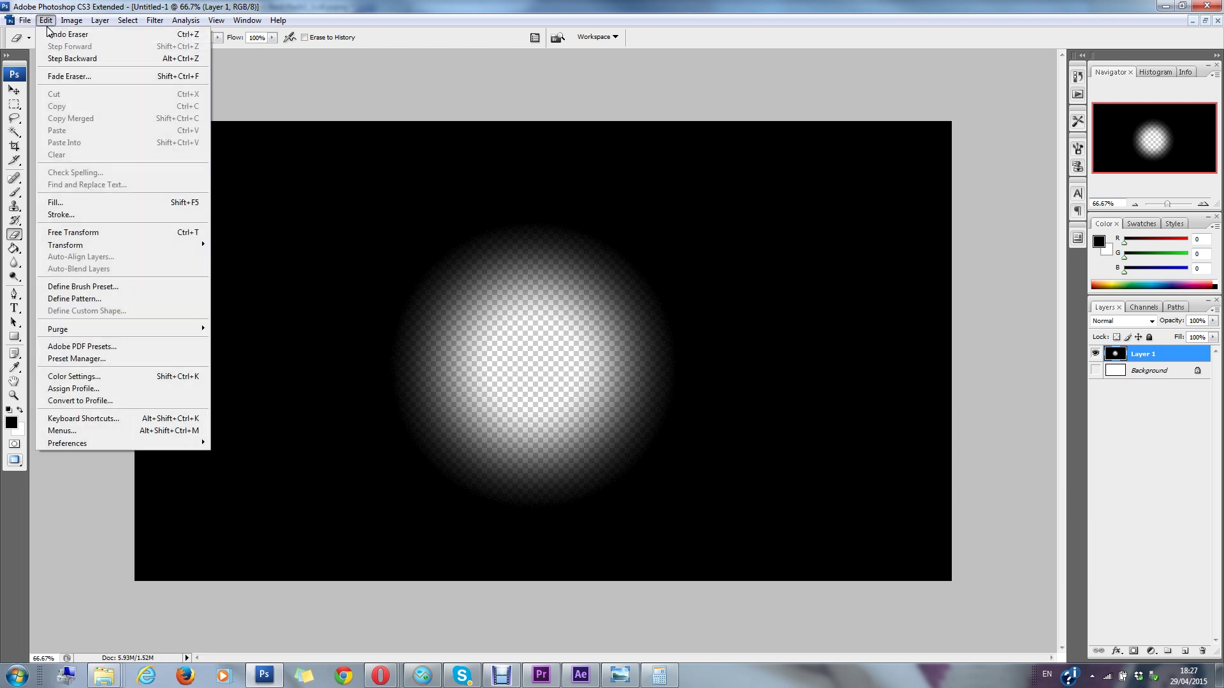
{"action": "left_click", "coordinate": [57, 58]}
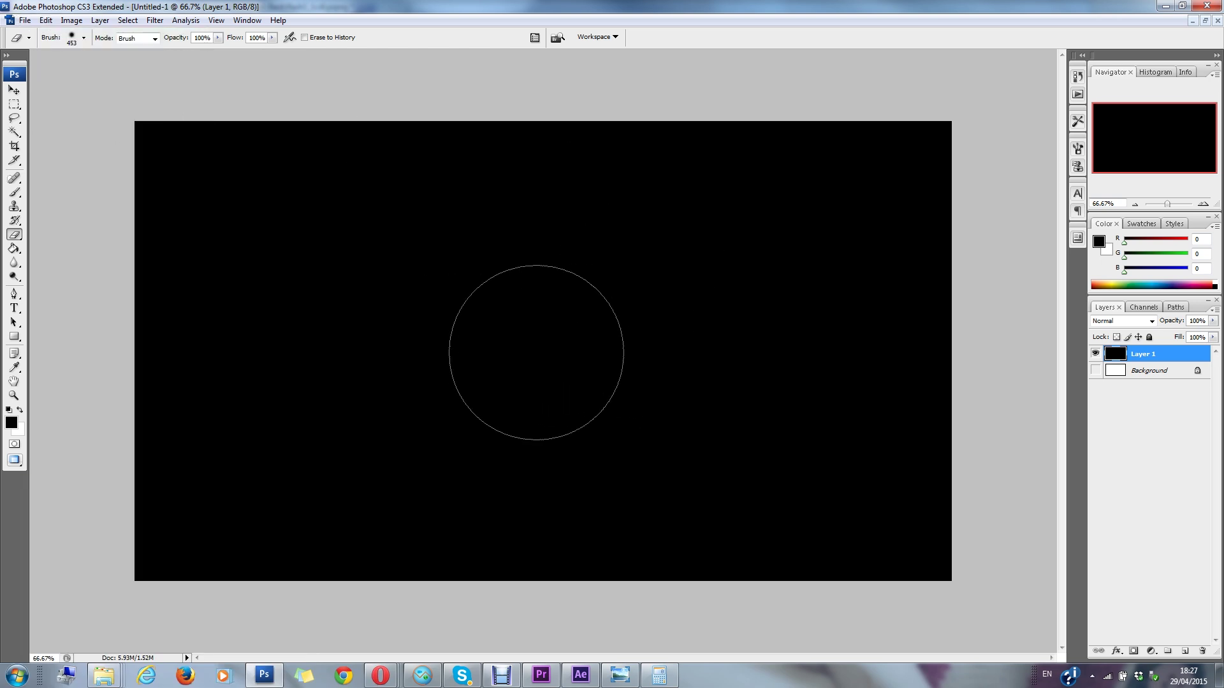
{"action": "left_click", "coordinate": [547, 352]}
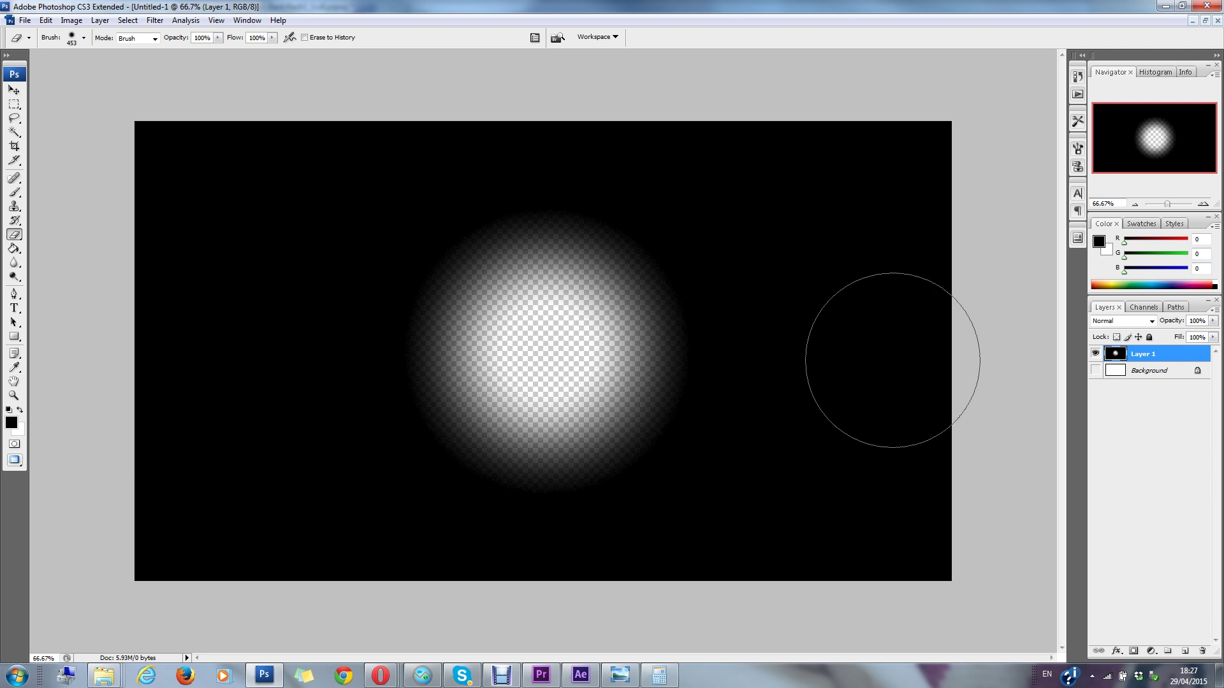
Save for Web as a transparent PNG-24 replacing v.png, then preview it in Premiere Pro.
{"action": "left_click", "coordinate": [45, 21]}
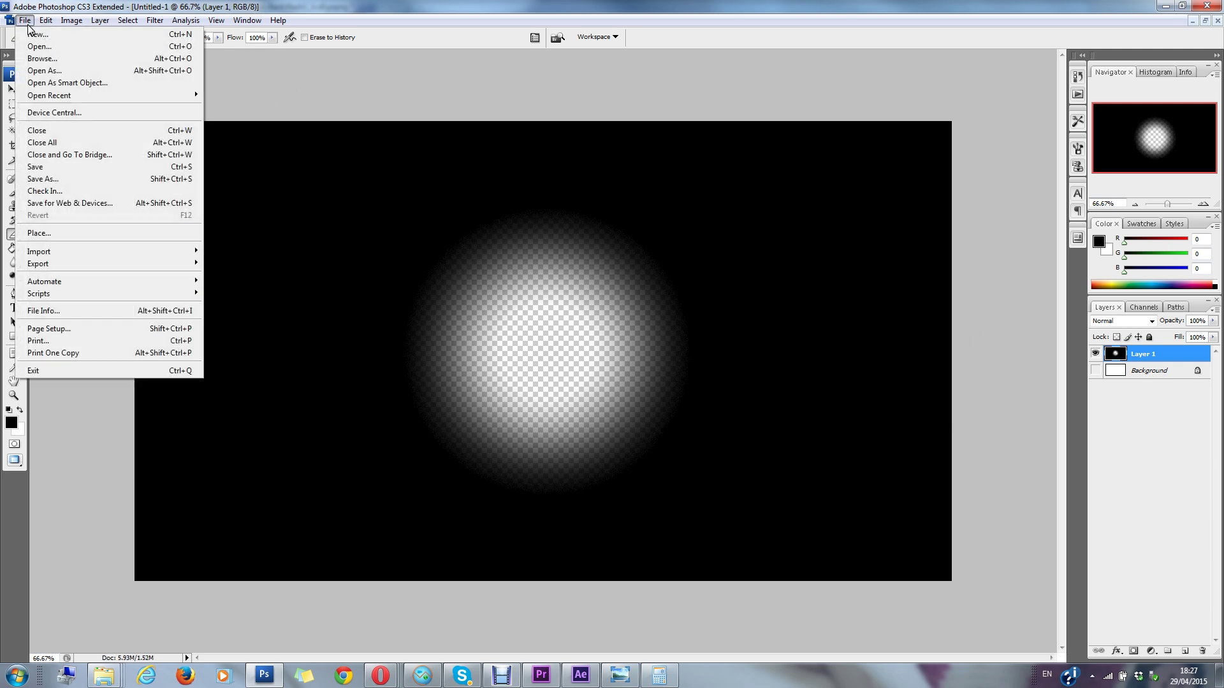
{"action": "left_click", "coordinate": [48, 201]}
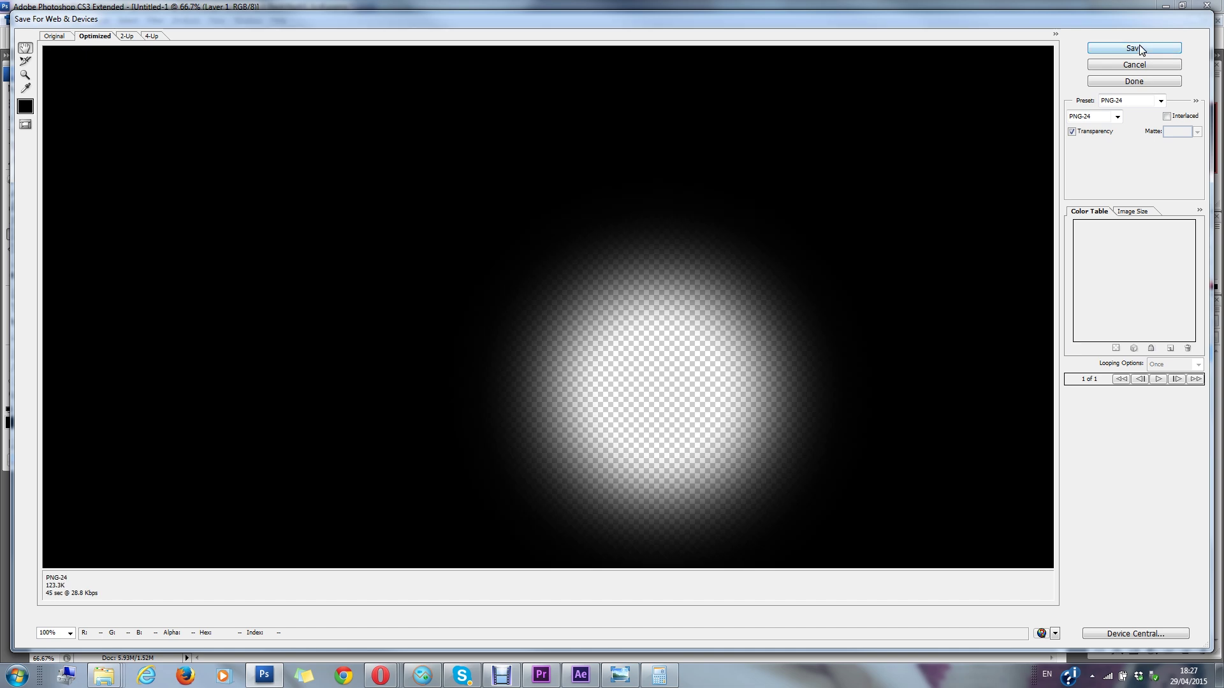
{"action": "left_click", "coordinate": [1136, 50]}
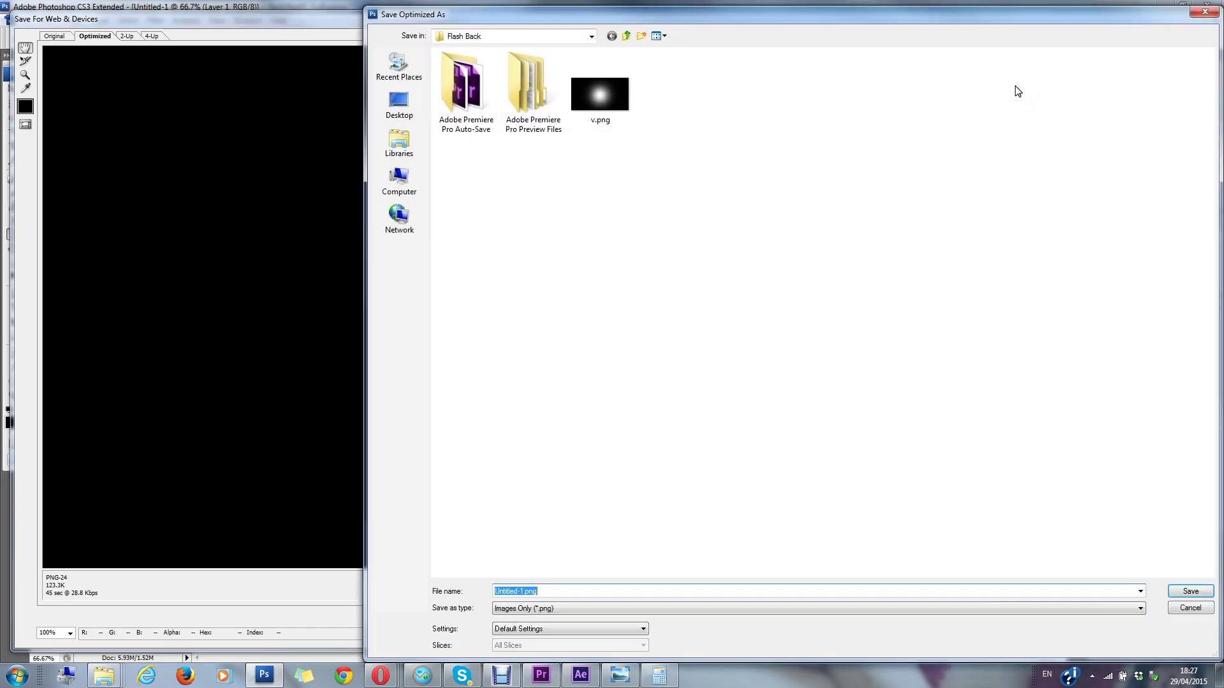
{"action": "left_click", "coordinate": [610, 97]}
{"action": "left_click", "coordinate": [1191, 591]}
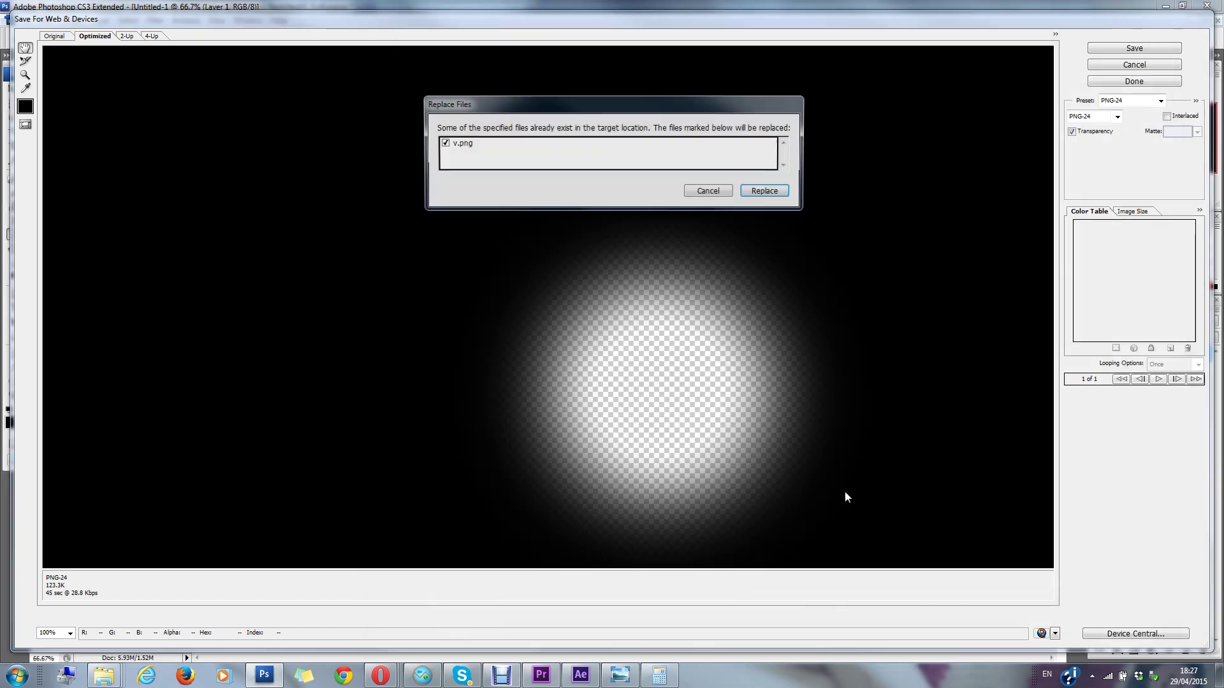
{"action": "left_click", "coordinate": [753, 193]}
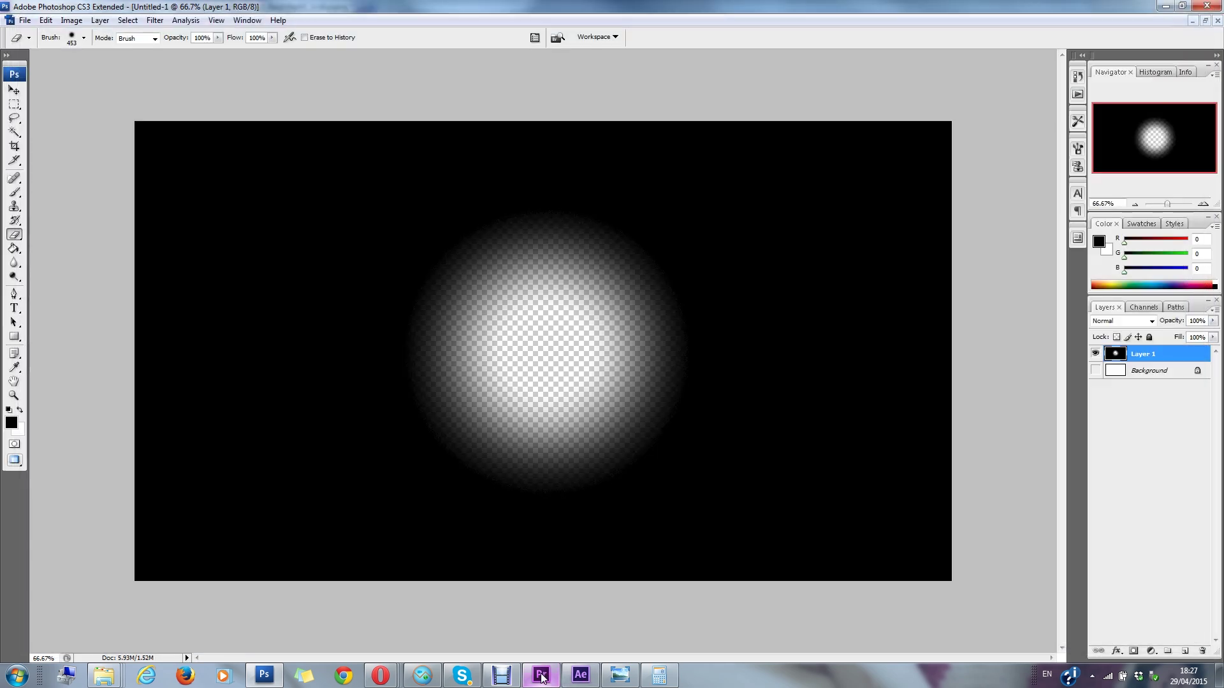
{"action": "left_click", "coordinate": [541, 675]}
{"action": "left_click_drag", "start_coordinate": [416, 335], "coordinate": [400, 340]}
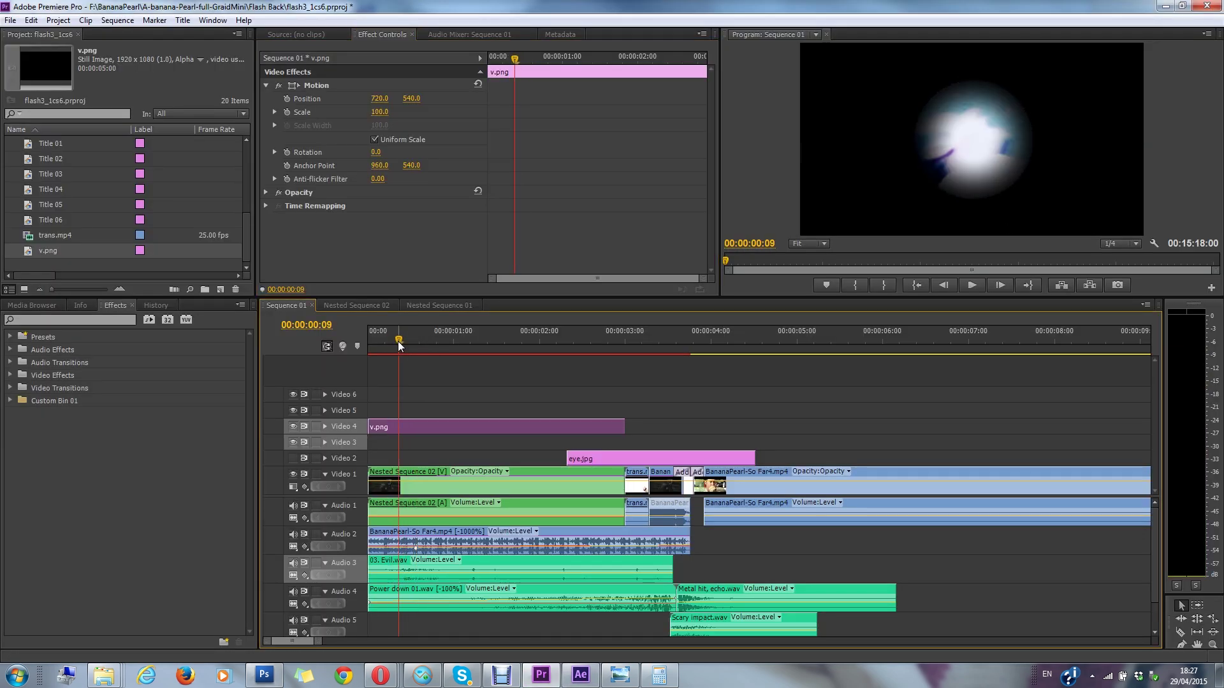
Unlink uniform scale and set v.png to Scale Height 94, Scale Width 174.
{"action": "key", "text": "Right"}
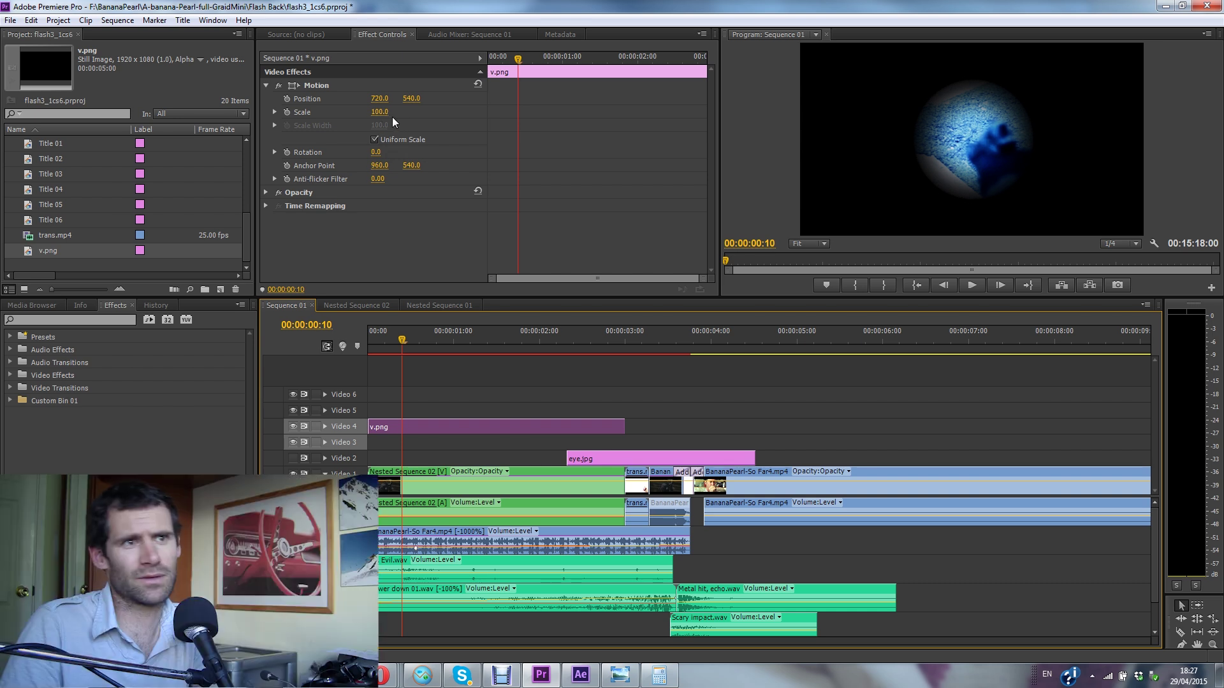
{"action": "left_click", "coordinate": [374, 139]}
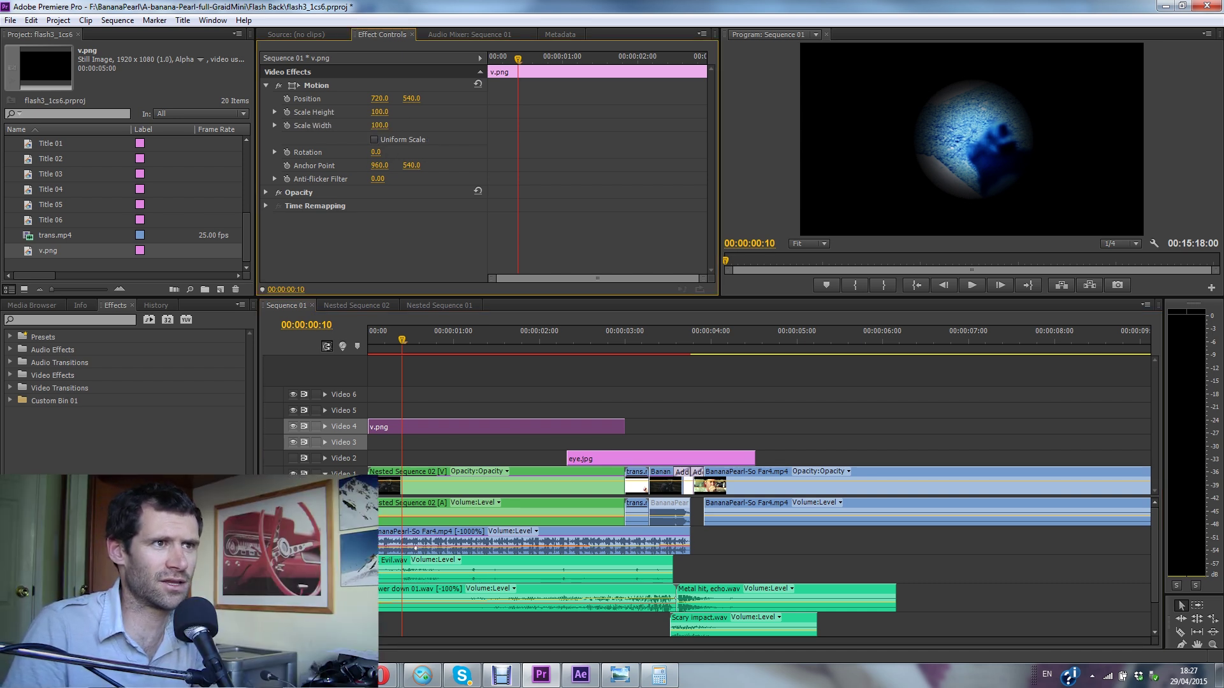
{"action": "left_click_drag", "start_coordinate": [378, 112], "coordinate": [419, 125]}
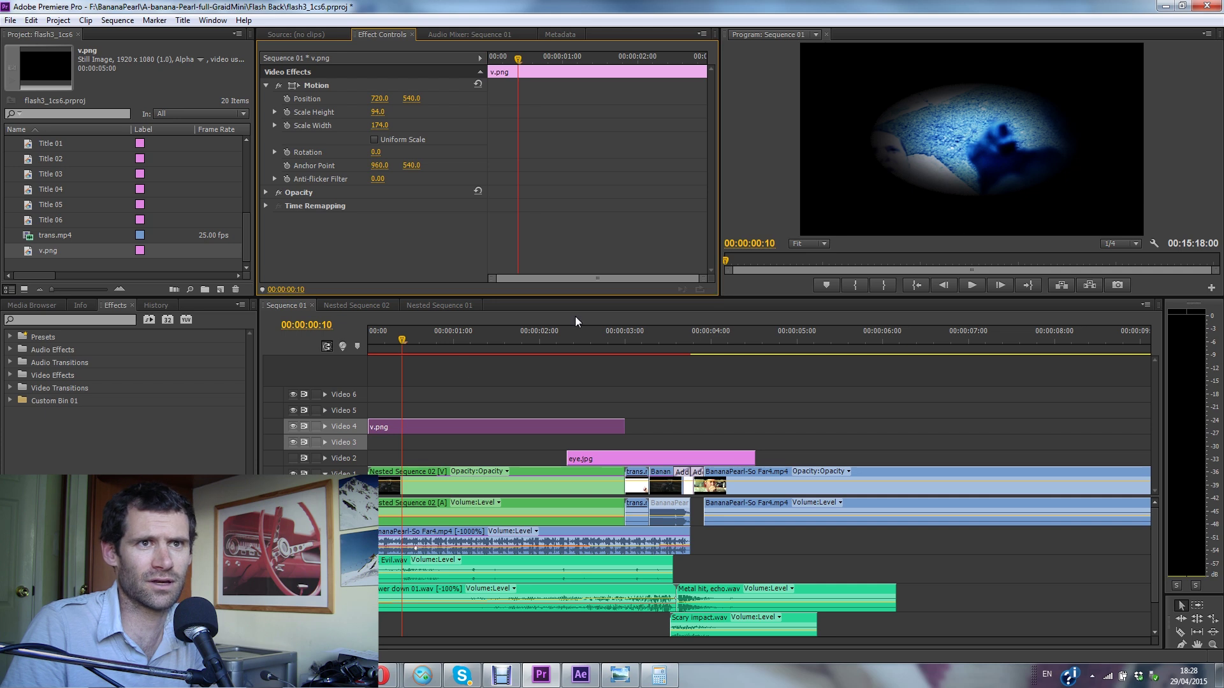
At 00:00:00:00, set Position and Scale keyframes on the vignette.
{"action": "left_click_drag", "start_coordinate": [409, 341], "coordinate": [369, 341]}
{"action": "left_click", "coordinate": [287, 99]}
{"action": "left_click", "coordinate": [287, 113]}
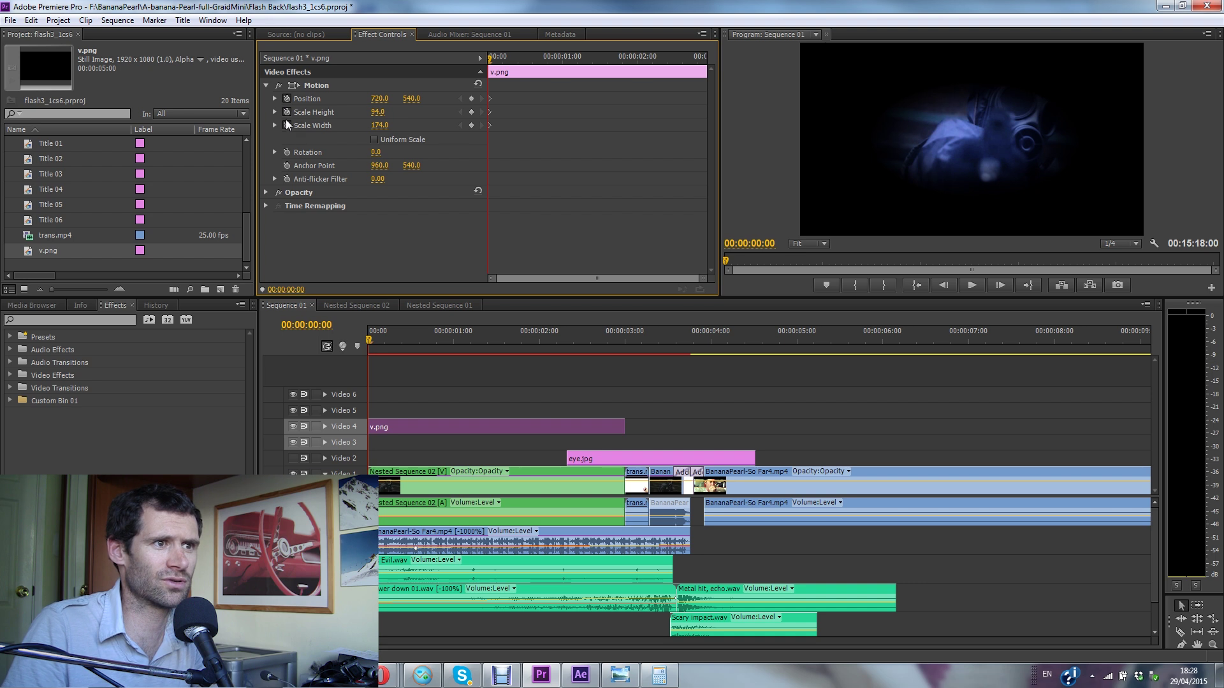
{"action": "left_click_drag", "start_coordinate": [515, 94], "coordinate": [488, 134]}
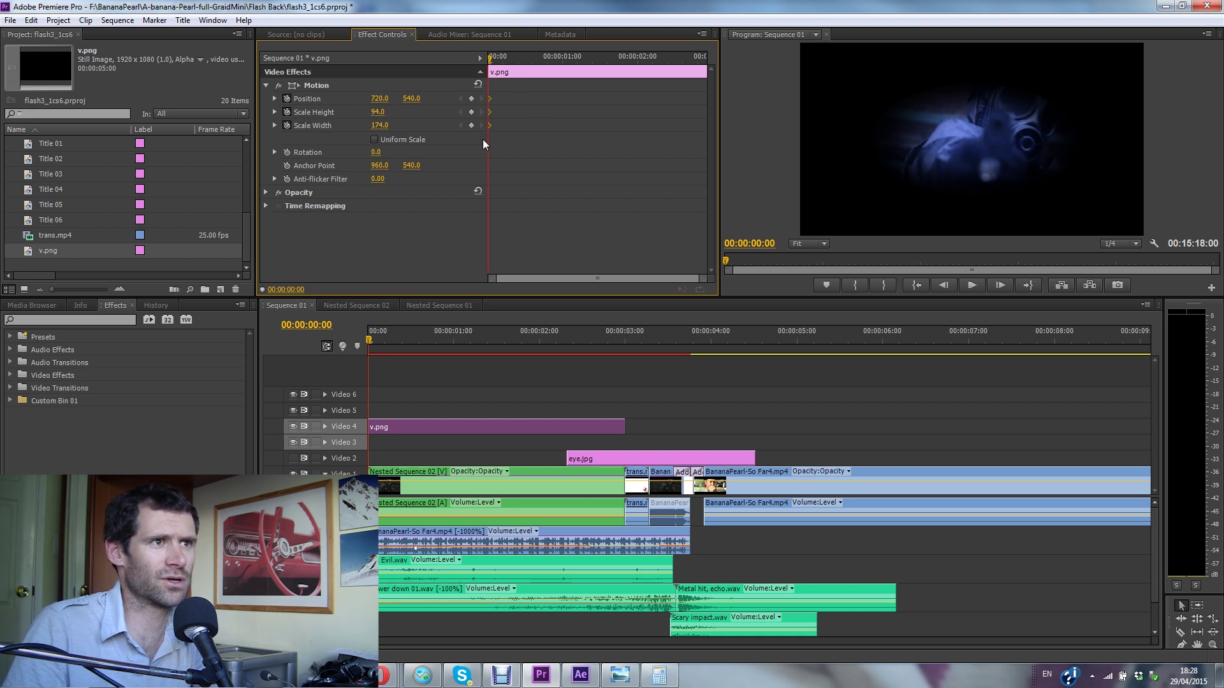
{"action": "left_click", "coordinate": [442, 410]}
Nest v.png into Nested Sequence 06 and show its Motion properties.
{"action": "right_click", "coordinate": [461, 422]}
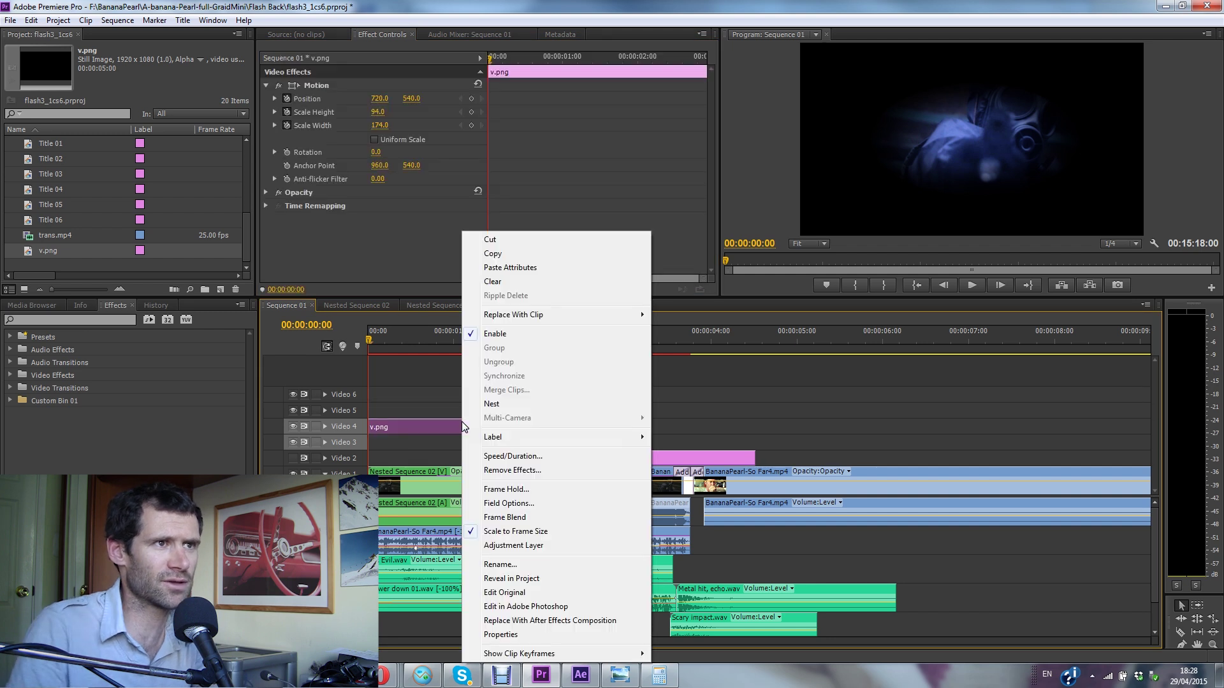
{"action": "left_click", "coordinate": [510, 404]}
{"action": "left_click", "coordinate": [435, 427]}
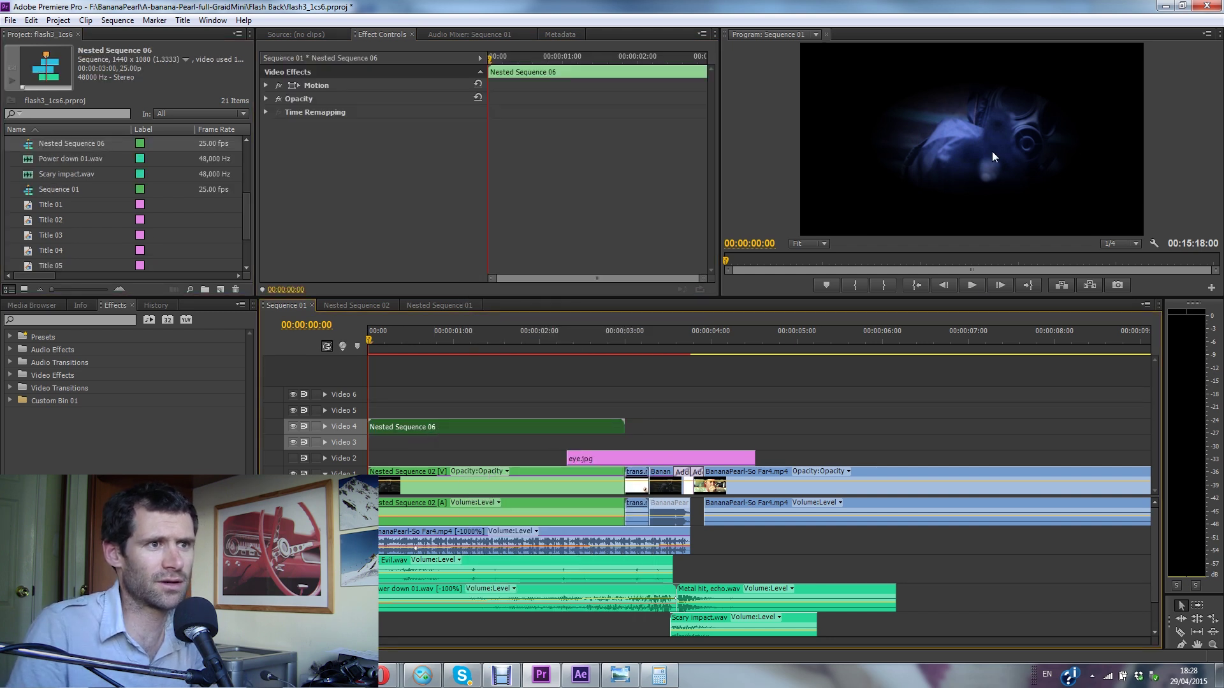
{"action": "left_click", "coordinate": [266, 85]}
Animate the vignette shrinking from scale ~128 at the start to 82 at 00:00:02:23.
{"action": "left_click", "coordinate": [287, 99]}
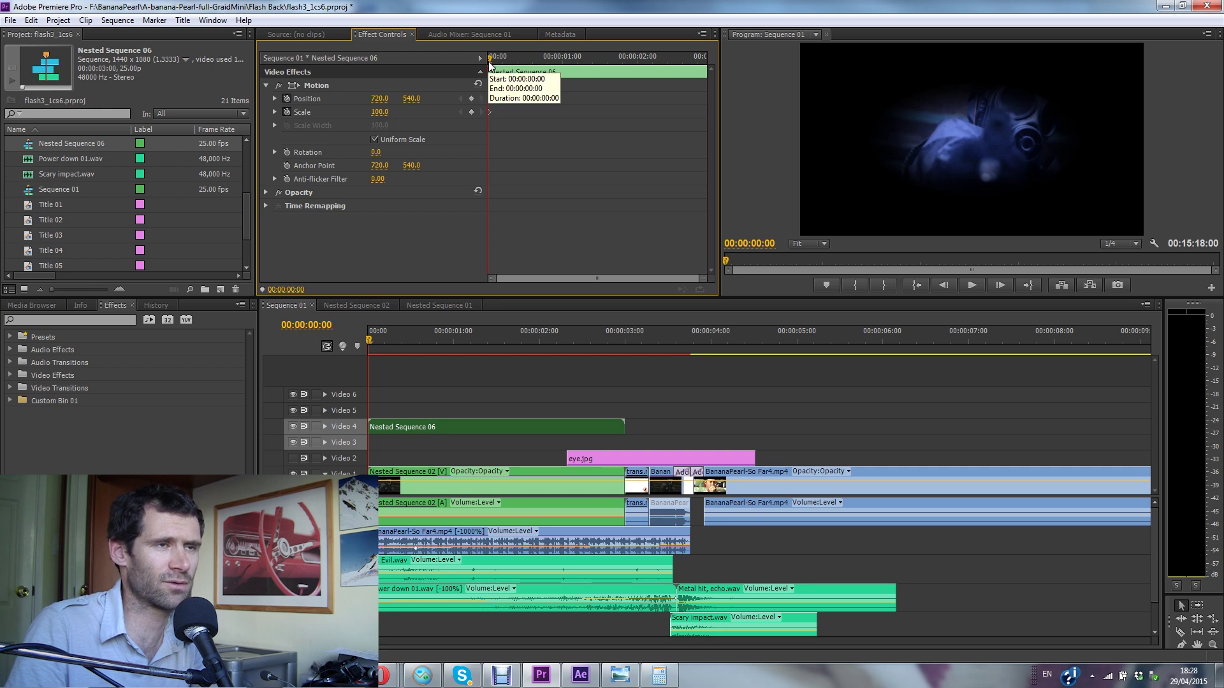
{"action": "left_click_drag", "start_coordinate": [380, 112], "coordinate": [398, 112]}
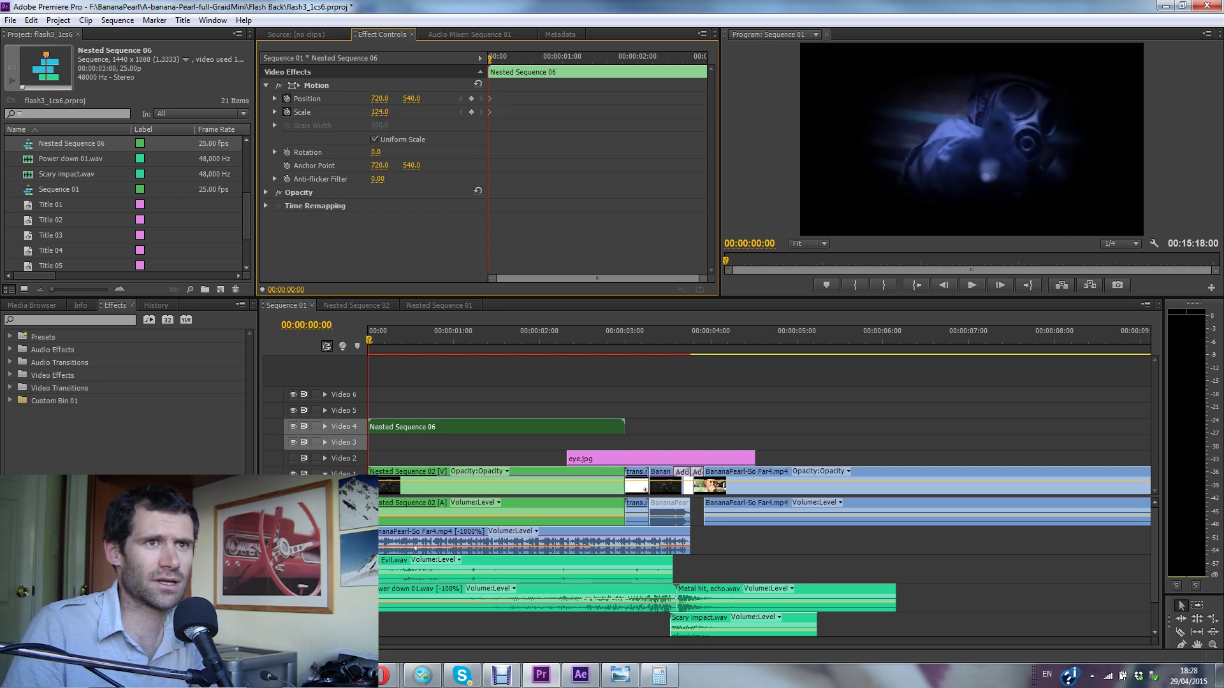
{"action": "left_click_drag", "start_coordinate": [490, 56], "coordinate": [688, 57]}
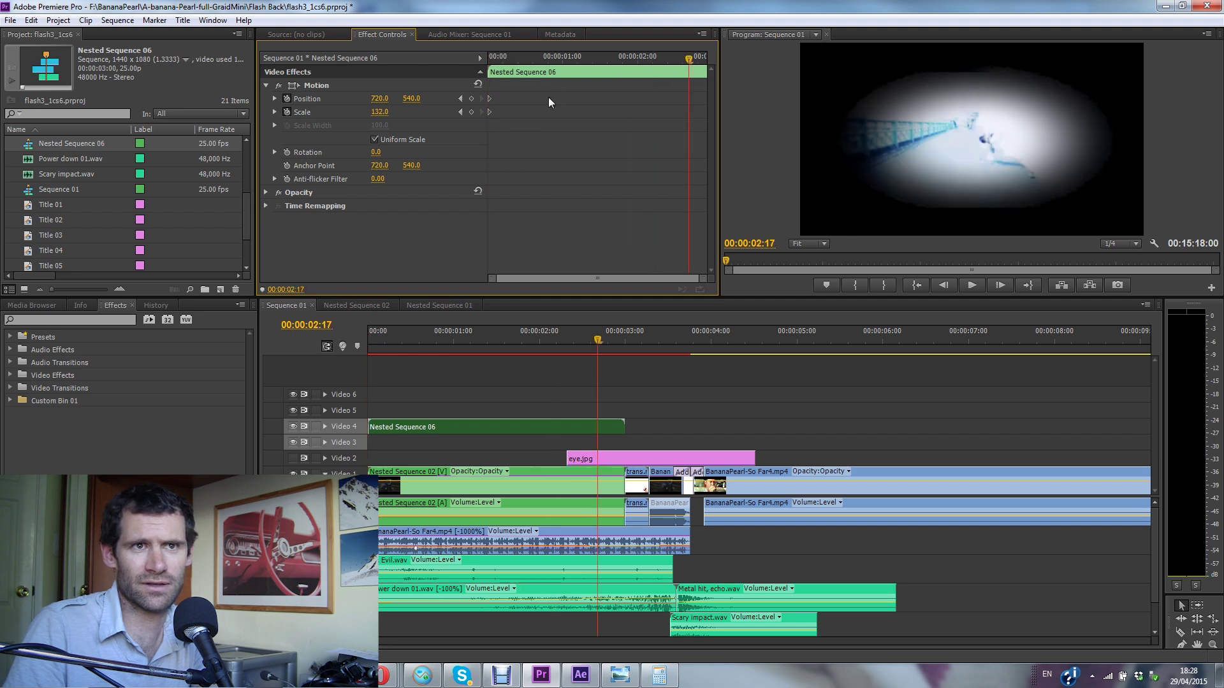
{"action": "left_click_drag", "start_coordinate": [378, 111], "coordinate": [358, 111]}
{"action": "left_click_drag", "start_coordinate": [689, 112], "coordinate": [706, 112]}
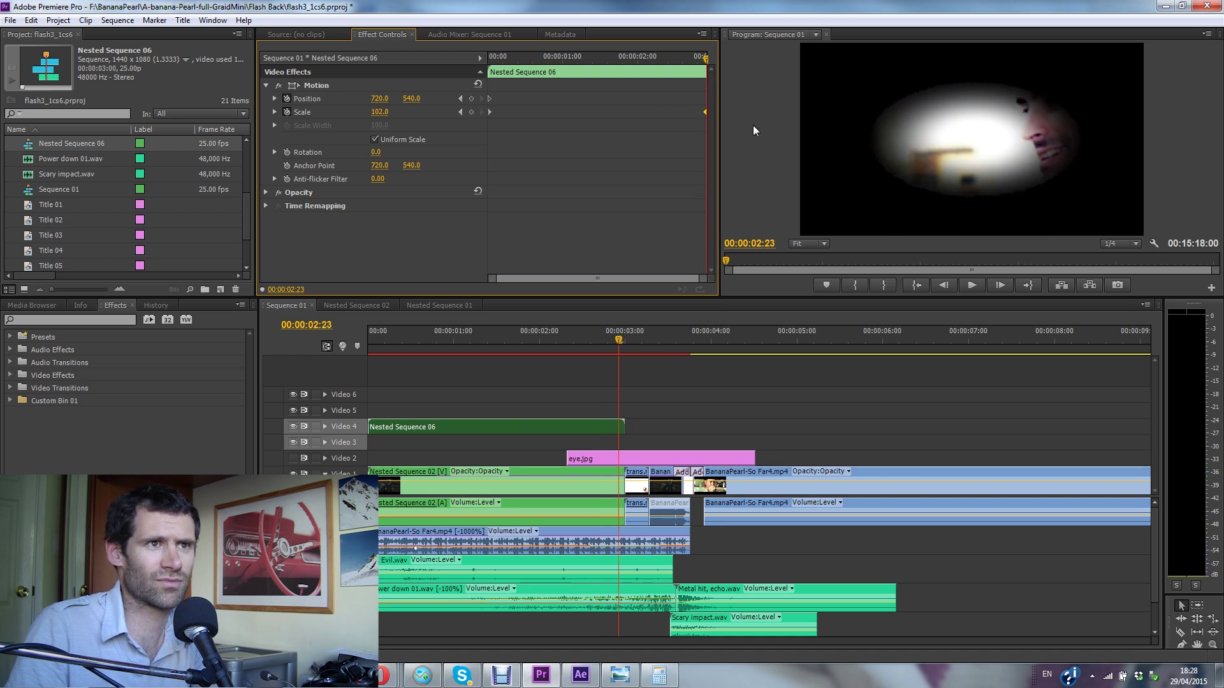
{"action": "left_click_drag", "start_coordinate": [488, 60], "coordinate": [709, 55]}
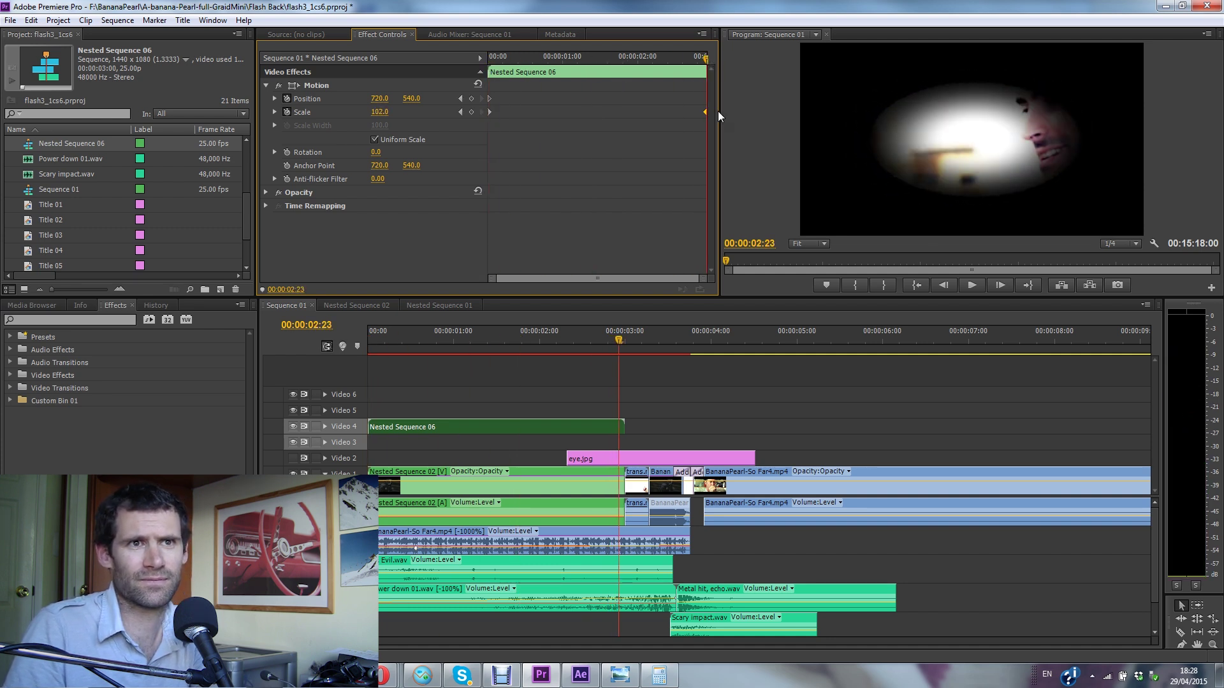
{"action": "left_click", "coordinate": [183, 20]}
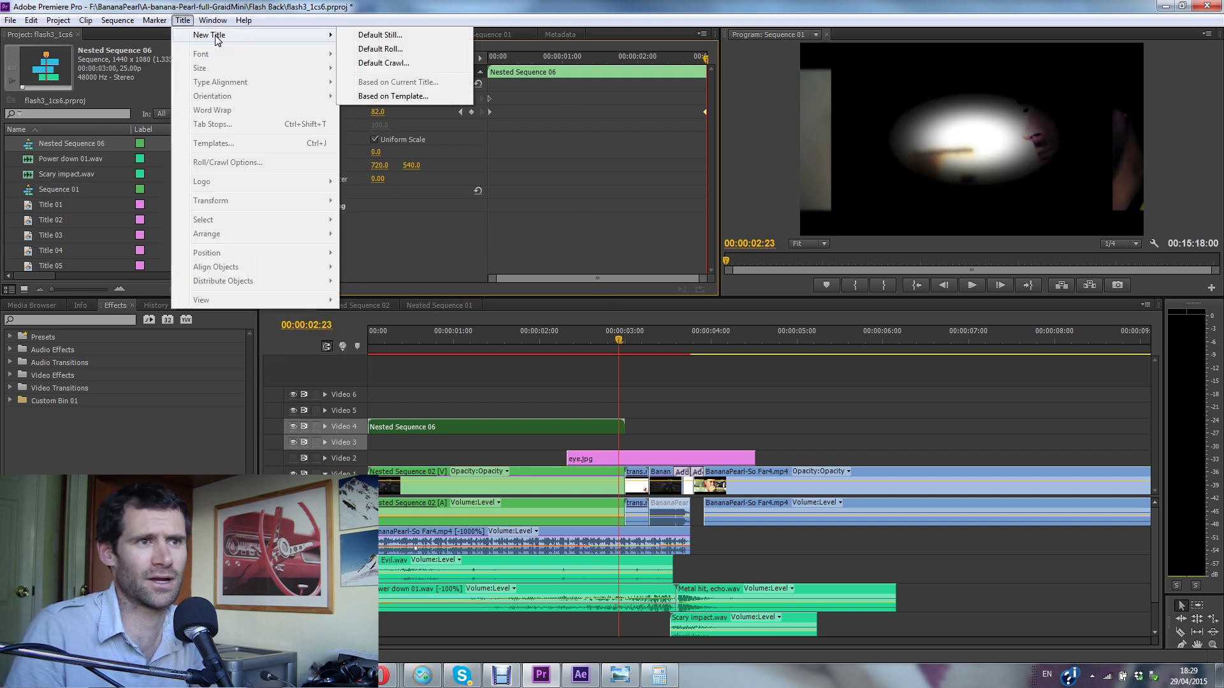
Create the Default Still Title 04 and draw rectangles along the left and right edges.
{"action": "left_click", "coordinate": [391, 35]}
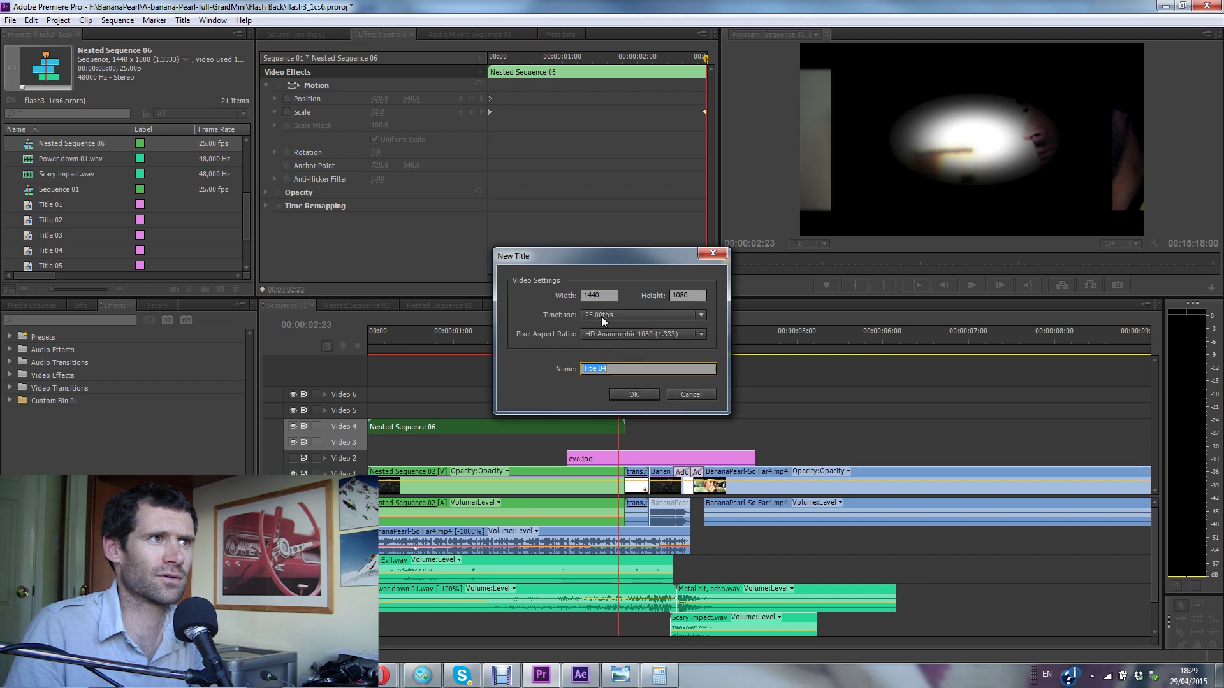
{"action": "left_click", "coordinate": [633, 395]}
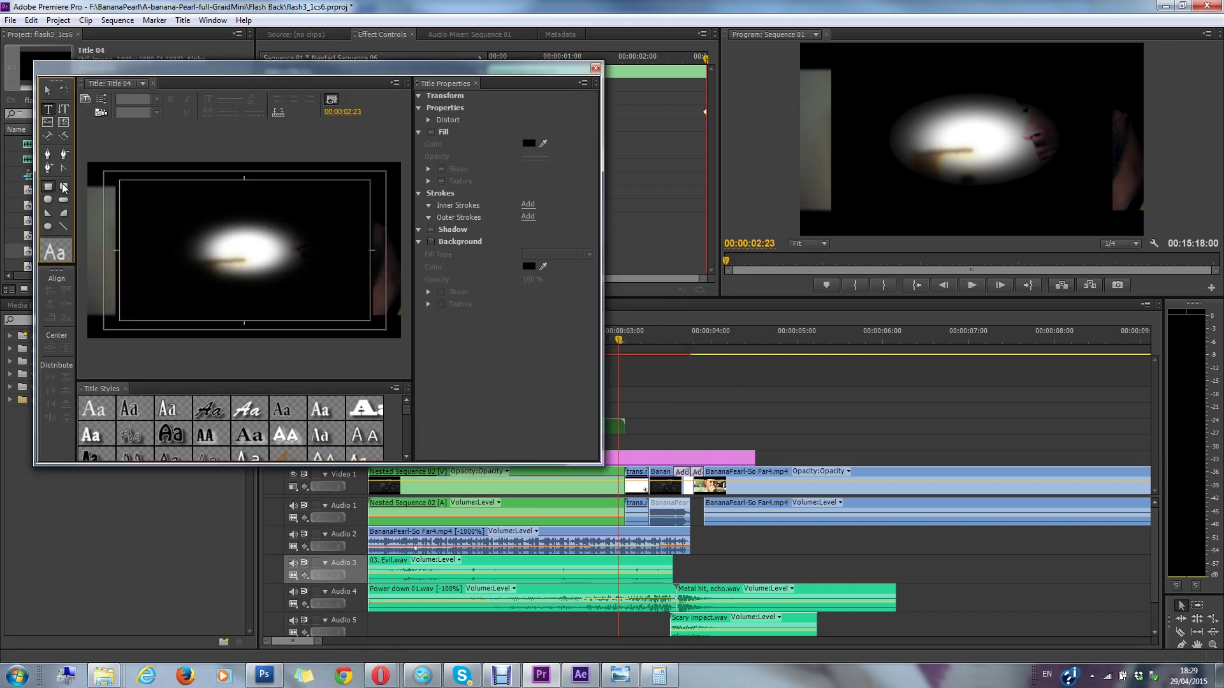
{"action": "left_click_drag", "start_coordinate": [82, 154], "coordinate": [133, 347]}
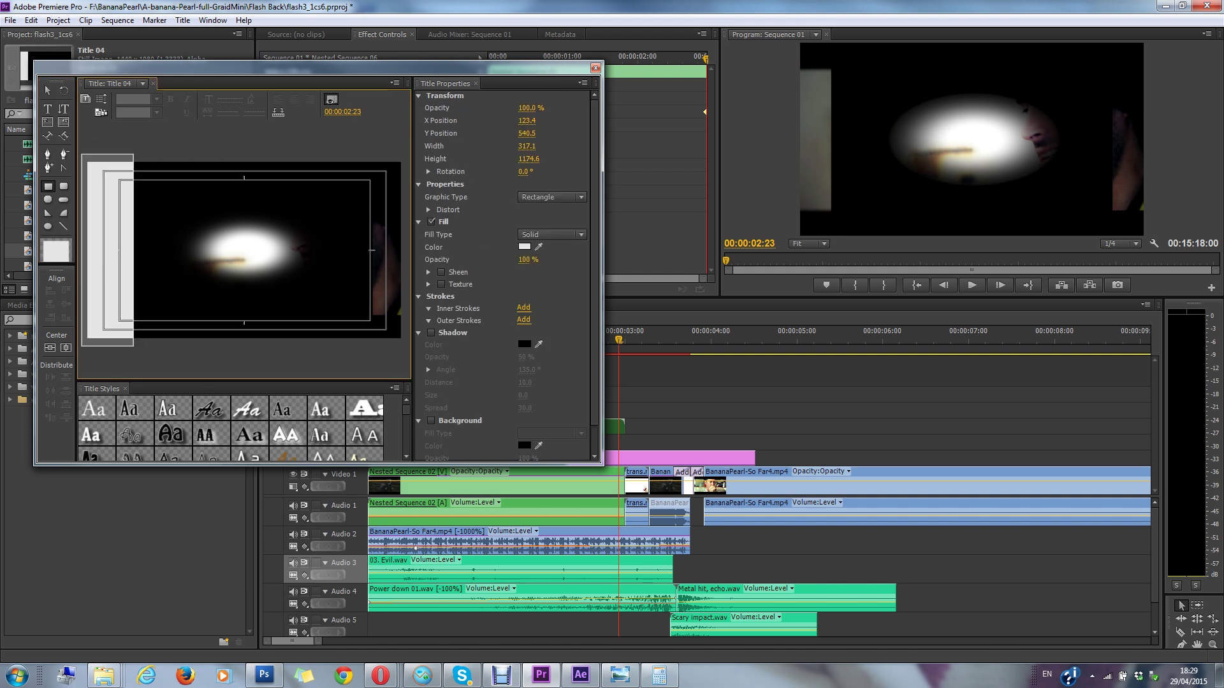
{"action": "left_click_drag", "start_coordinate": [405, 153], "coordinate": [365, 344]}
Fill both edge rectangles black and place Title 04 on Video 5.
{"action": "left_click_drag", "start_coordinate": [539, 247], "coordinate": [522, 270]}
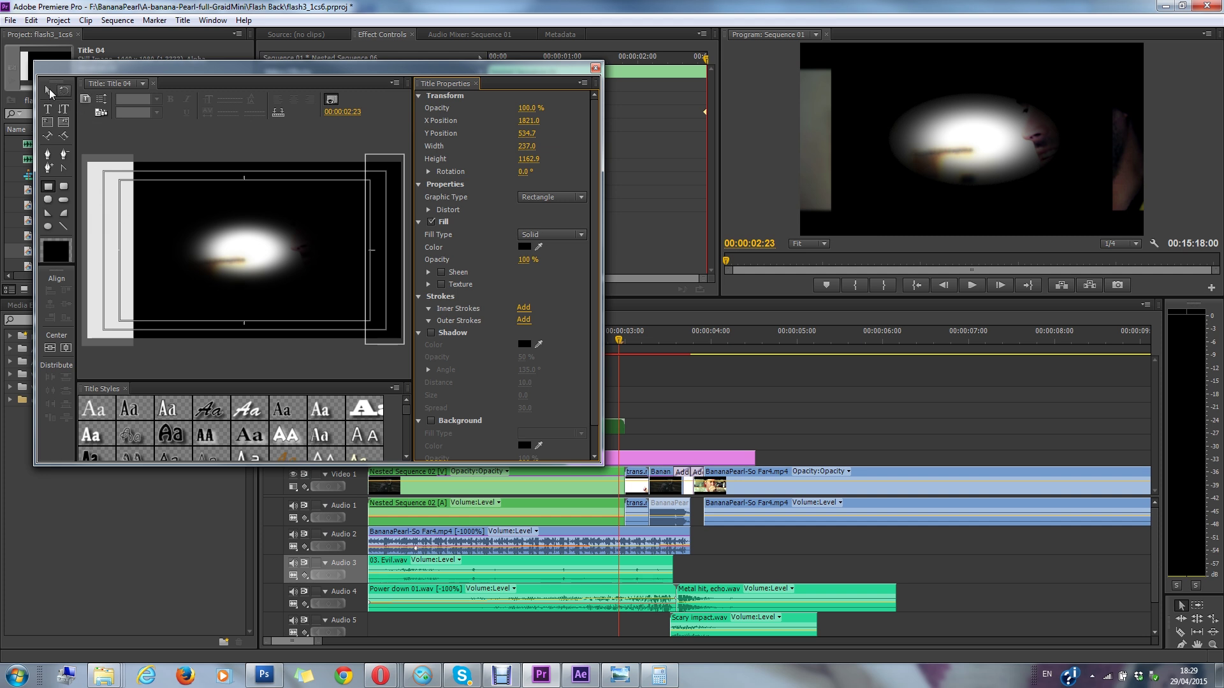
{"action": "left_click", "coordinate": [46, 93]}
{"action": "left_click", "coordinate": [110, 255]}
{"action": "left_click_drag", "start_coordinate": [539, 246], "coordinate": [564, 134]}
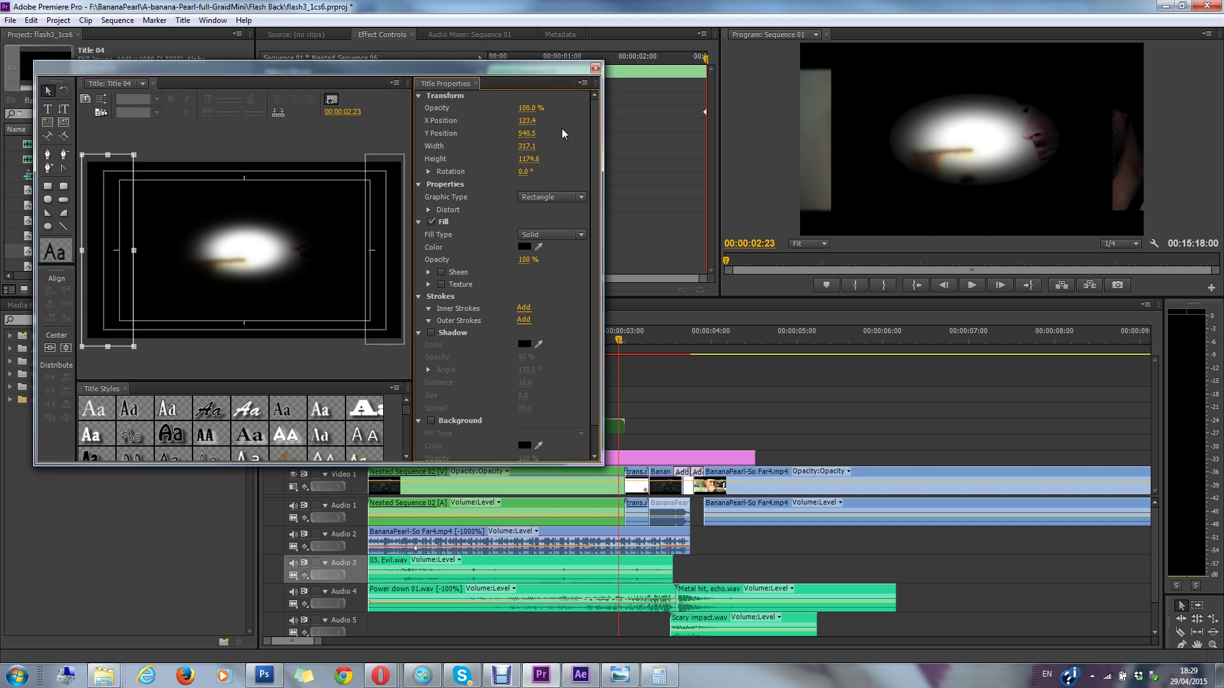
{"action": "left_click", "coordinate": [659, 349]}
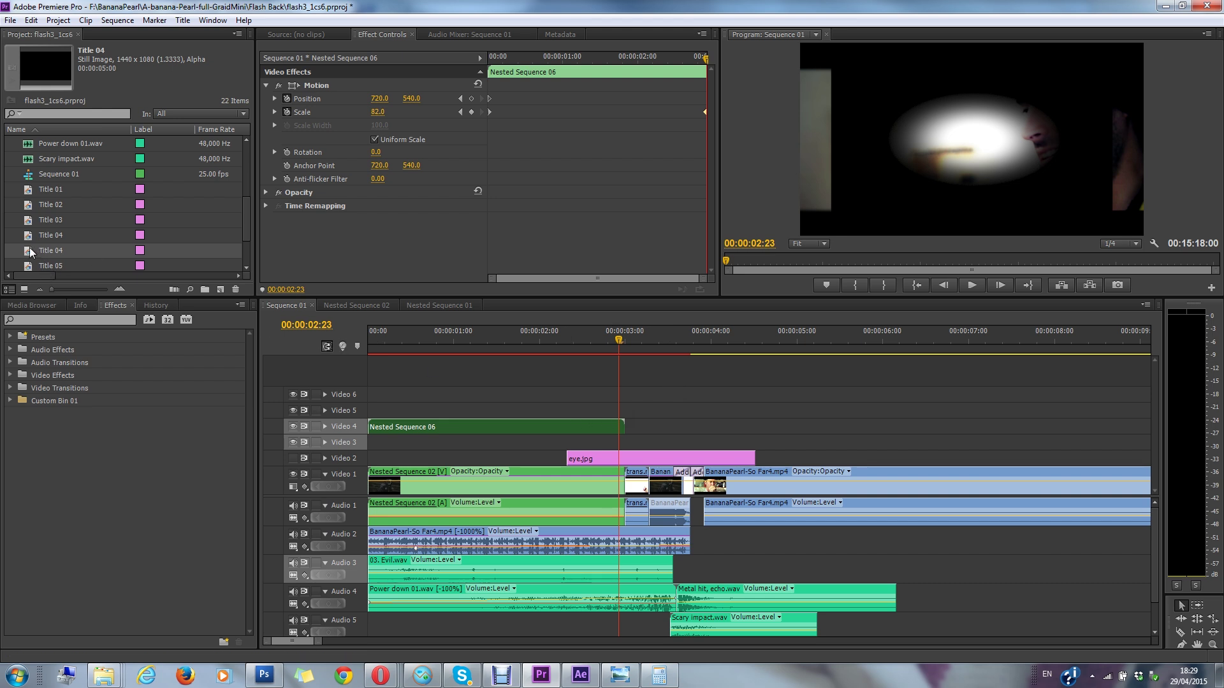
{"action": "left_click_drag", "start_coordinate": [30, 252], "coordinate": [566, 411]}
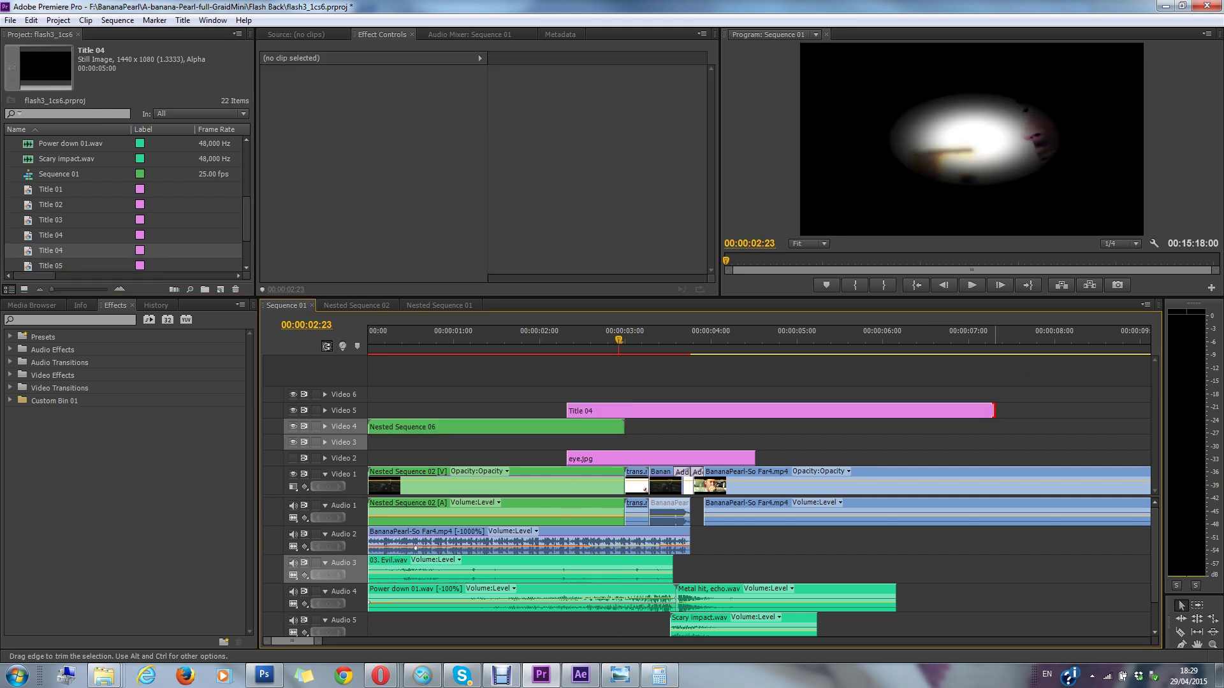
Trim Title 04 to end with the vignette clip, checking at 00:00:02:06.
{"action": "left_click_drag", "start_coordinate": [993, 411], "coordinate": [623, 411]}
{"action": "left_click_drag", "start_coordinate": [578, 338], "coordinate": [625, 354]}
{"action": "double_click", "coordinate": [593, 411]}
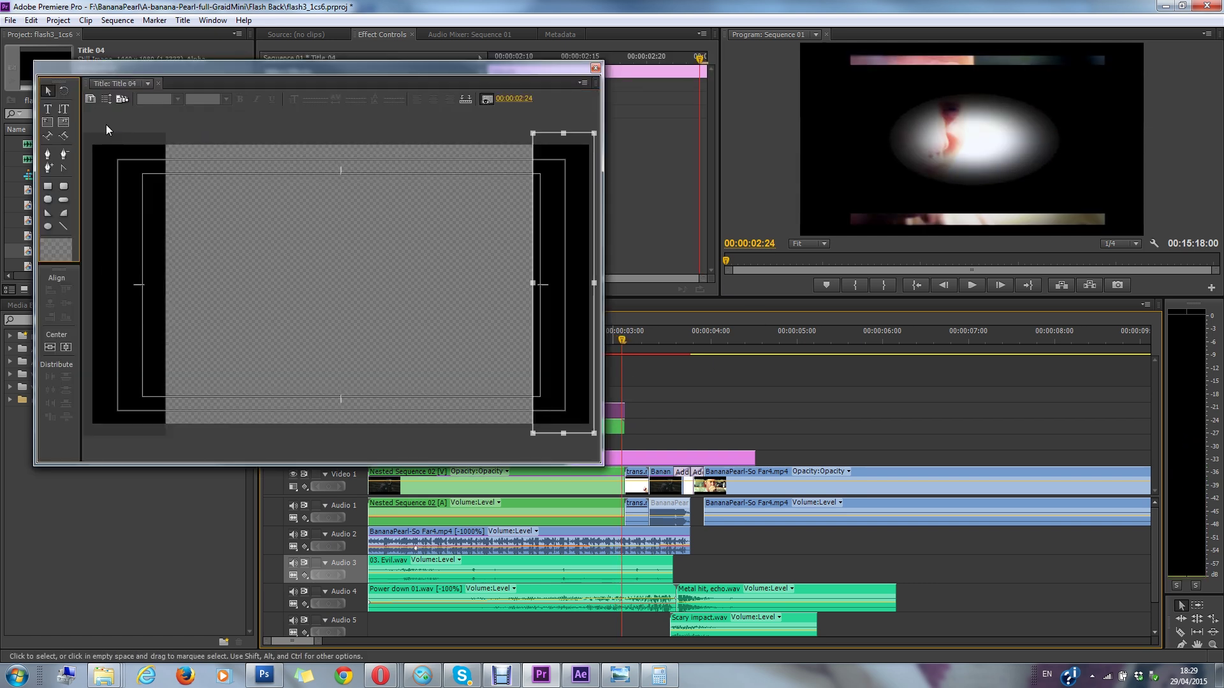
Add a rectangle bar along Title 04's bottom edge and render the sequence preview.
{"action": "left_click", "coordinate": [48, 186]}
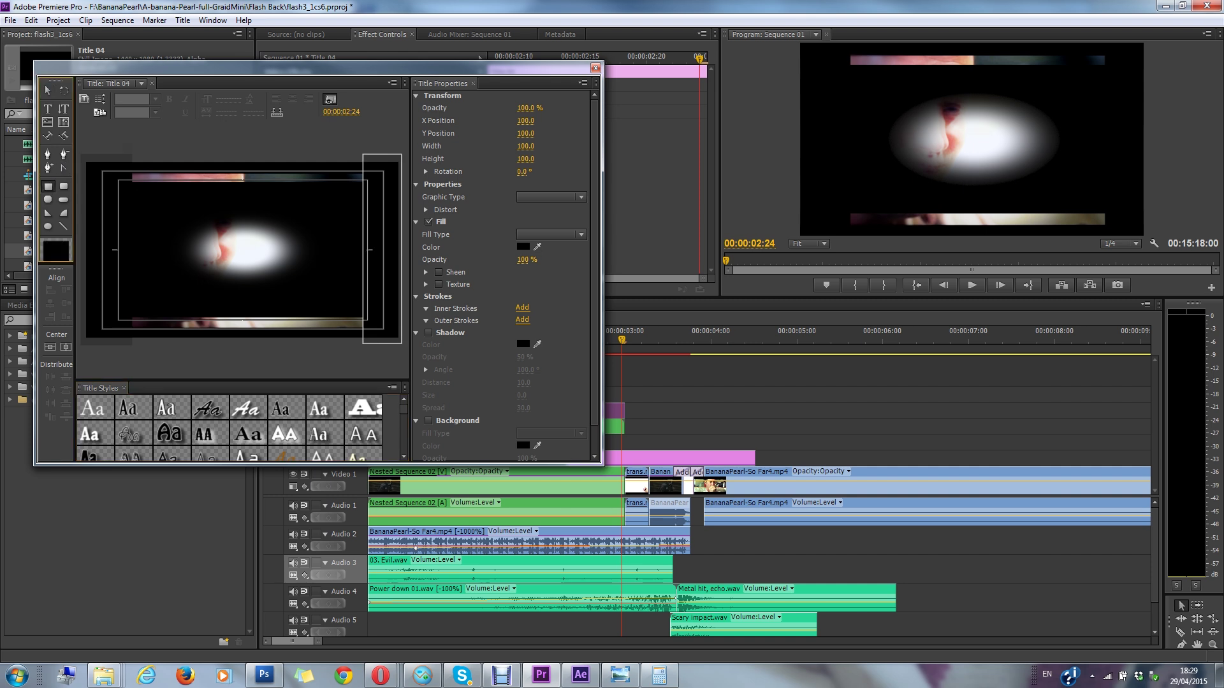
{"action": "left_click_drag", "start_coordinate": [374, 311], "coordinate": [203, 357]}
{"action": "left_click_drag", "start_coordinate": [203, 311], "coordinate": [116, 313]}
{"action": "left_click", "coordinate": [595, 67]}
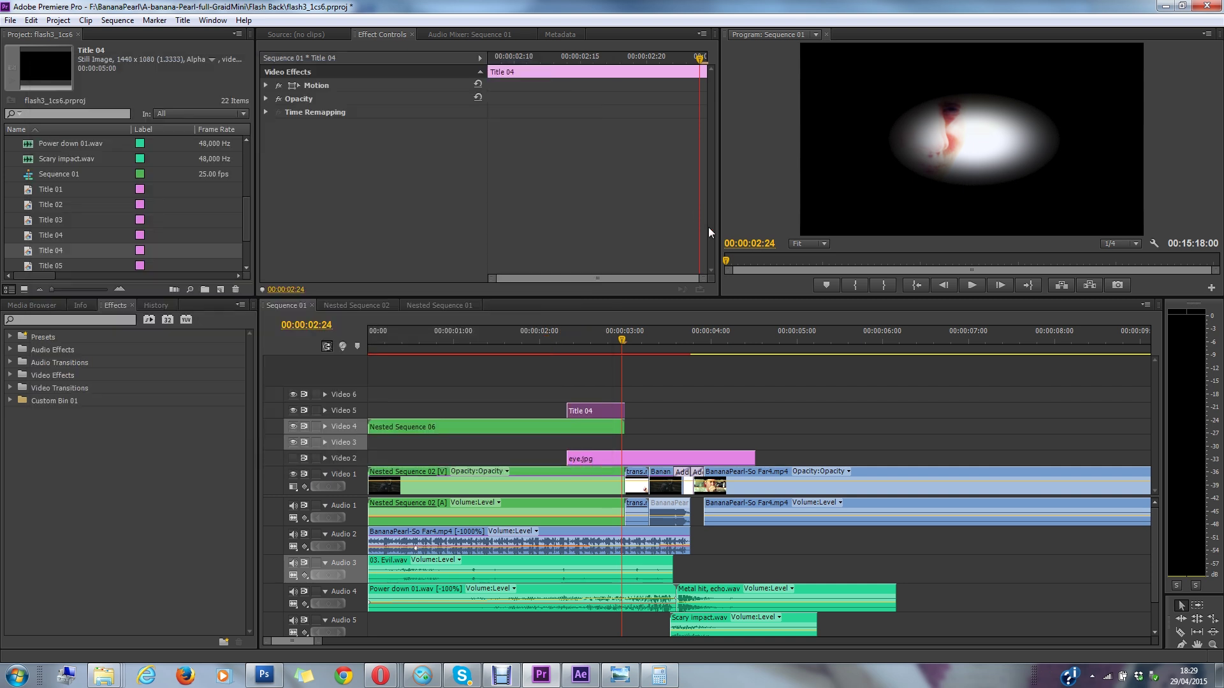
{"action": "left_click_drag", "start_coordinate": [617, 336], "coordinate": [365, 339]}
{"action": "key", "text": "Return"}
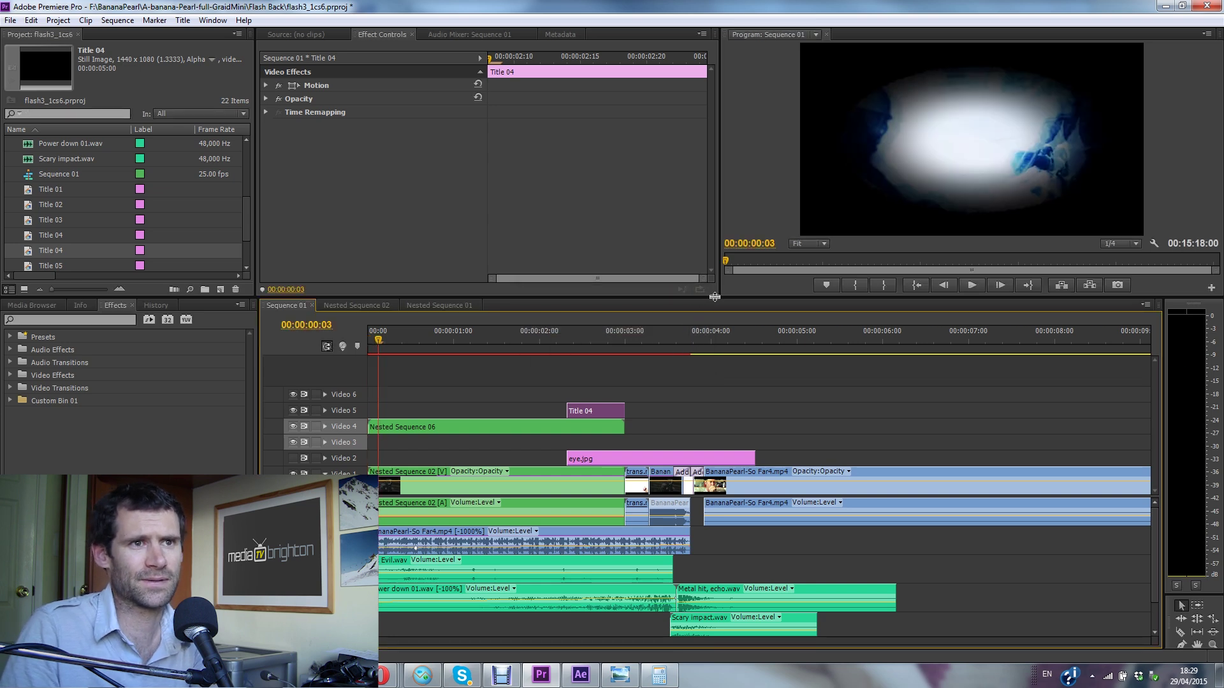
{"action": "left_click_drag", "start_coordinate": [702, 297], "coordinate": [668, 490]}
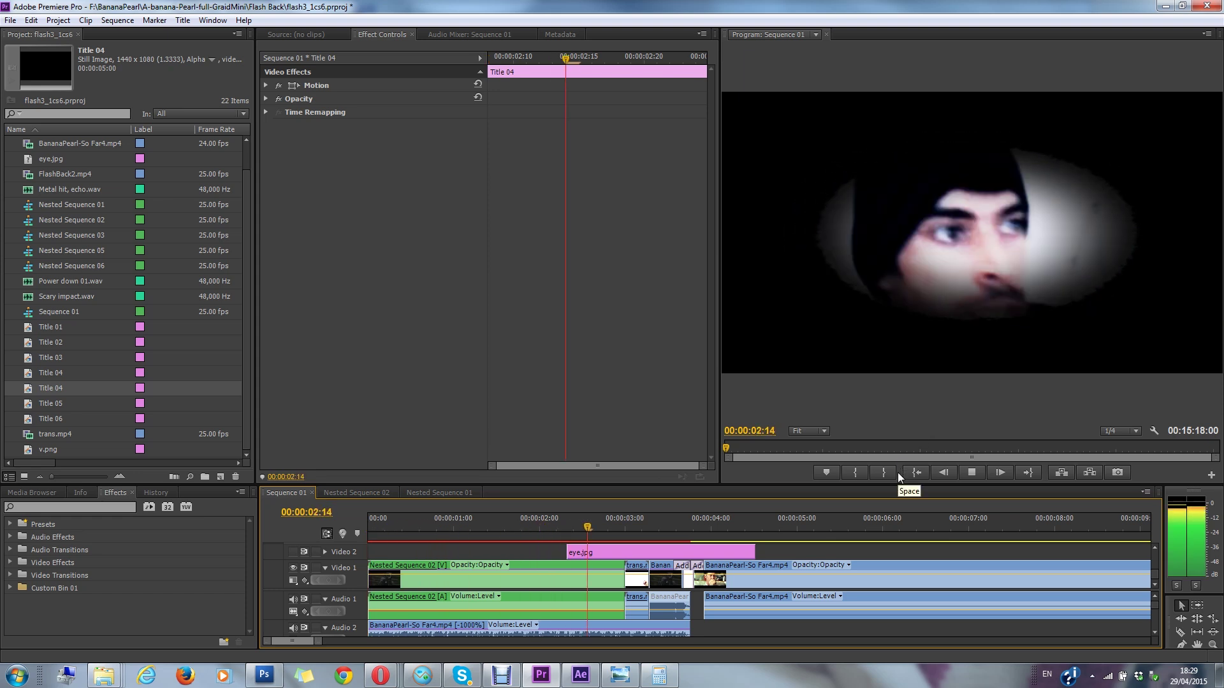
{"action": "key", "text": "space"}
{"action": "left_click", "coordinate": [594, 528]}
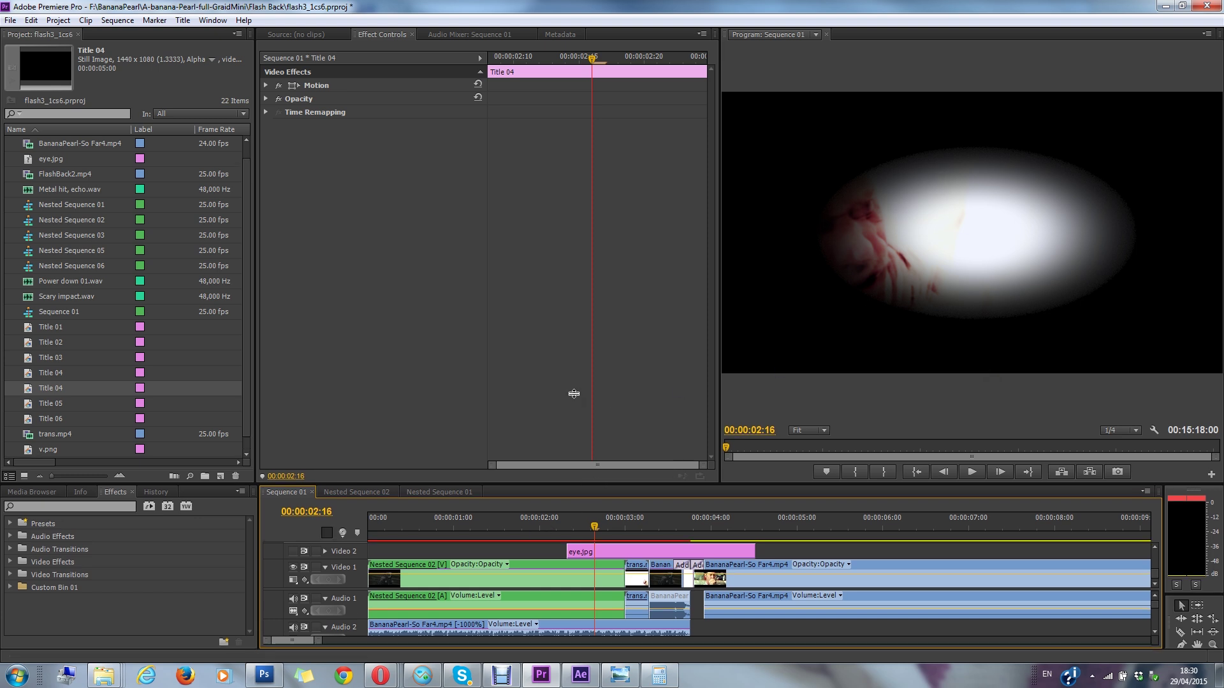
{"action": "left_click_drag", "start_coordinate": [590, 485], "coordinate": [590, 370]}
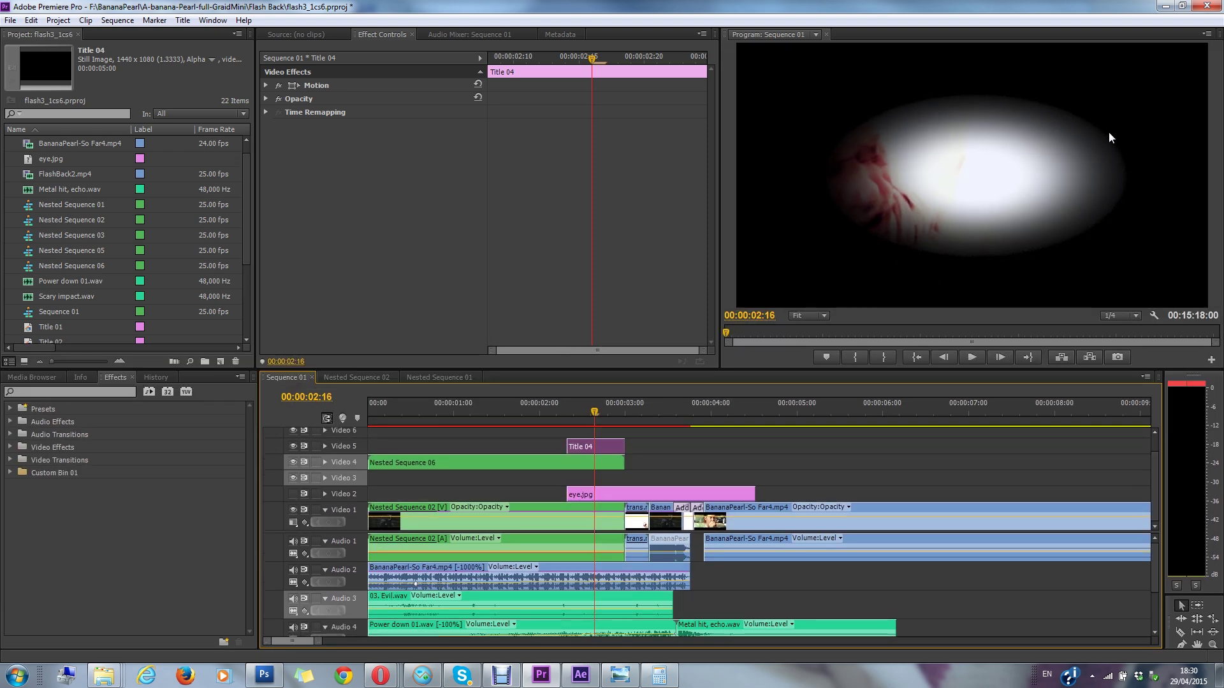